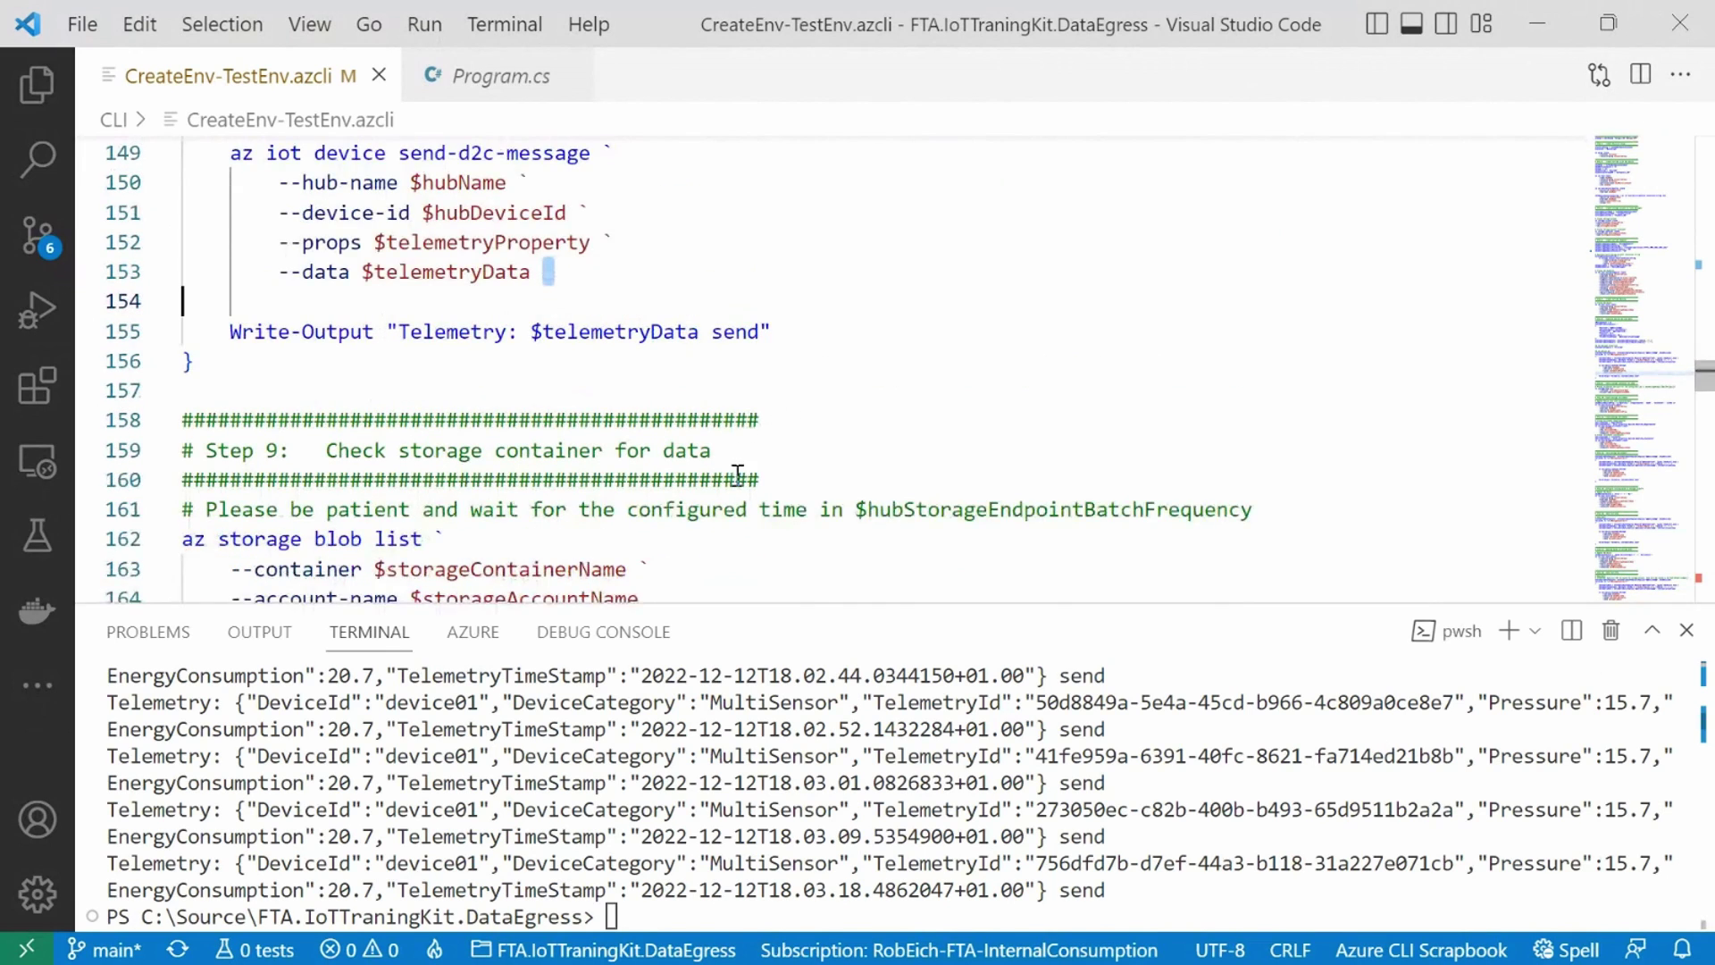
Step: Run the Step 9 az storage blob list command in the terminal to check the storage container for data
scroll(739, 469, "down", 3)
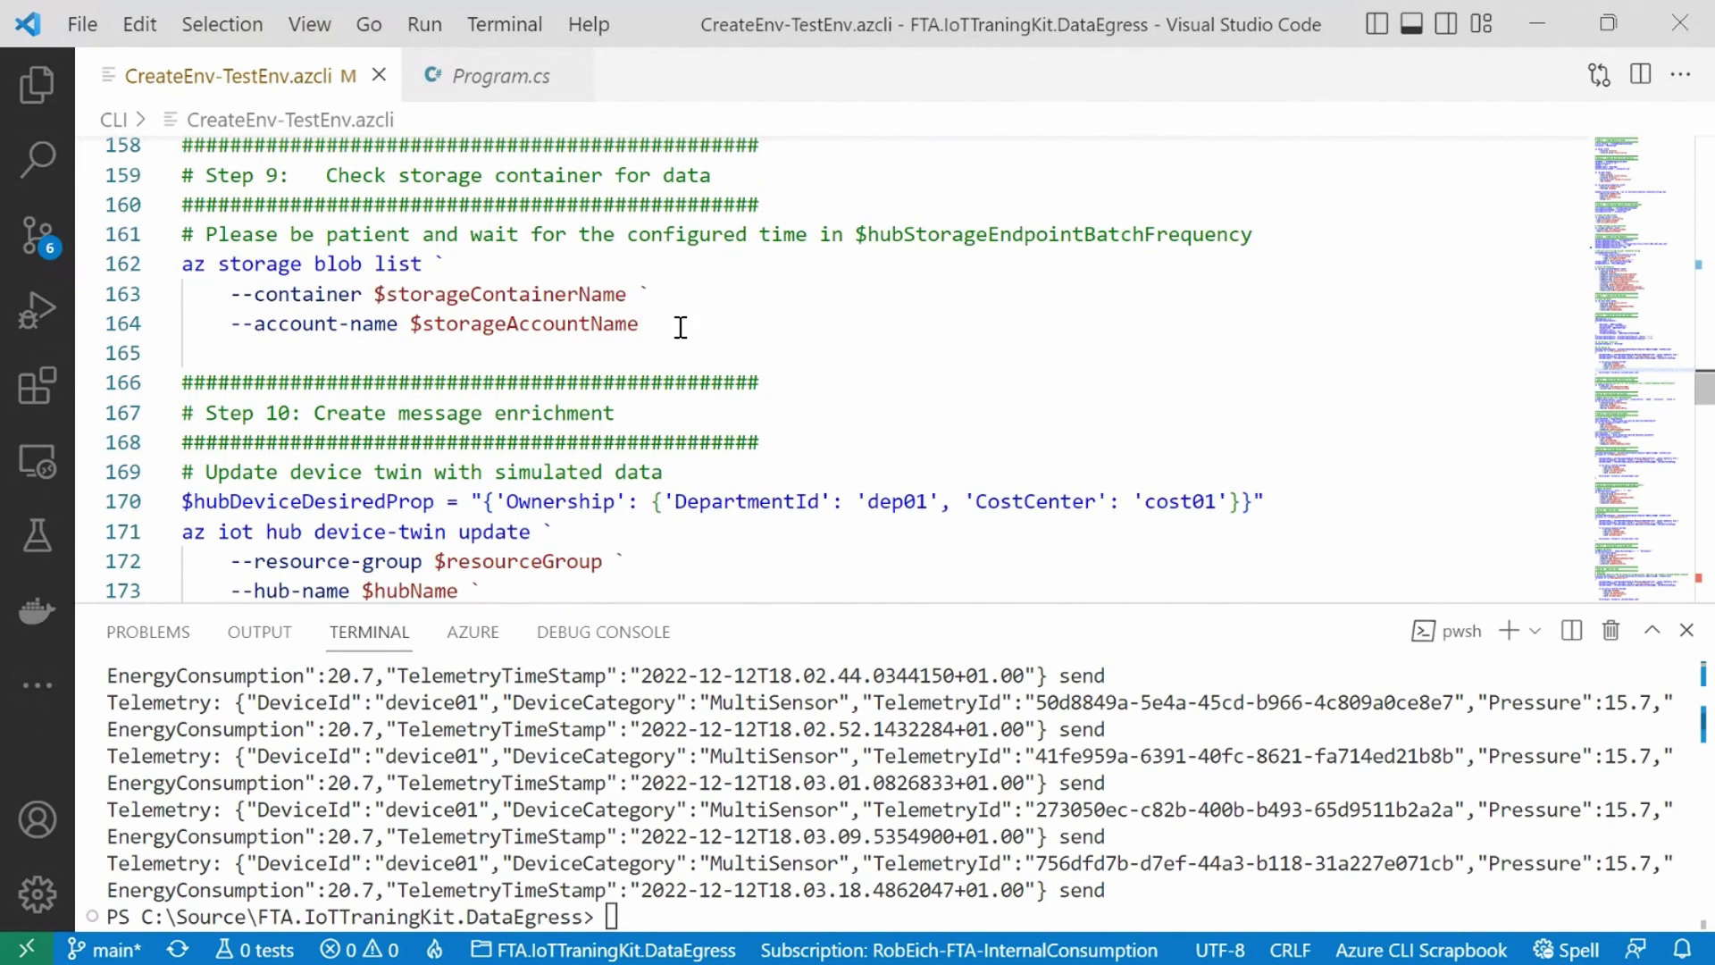
left_click_drag(681, 323, 183, 264)
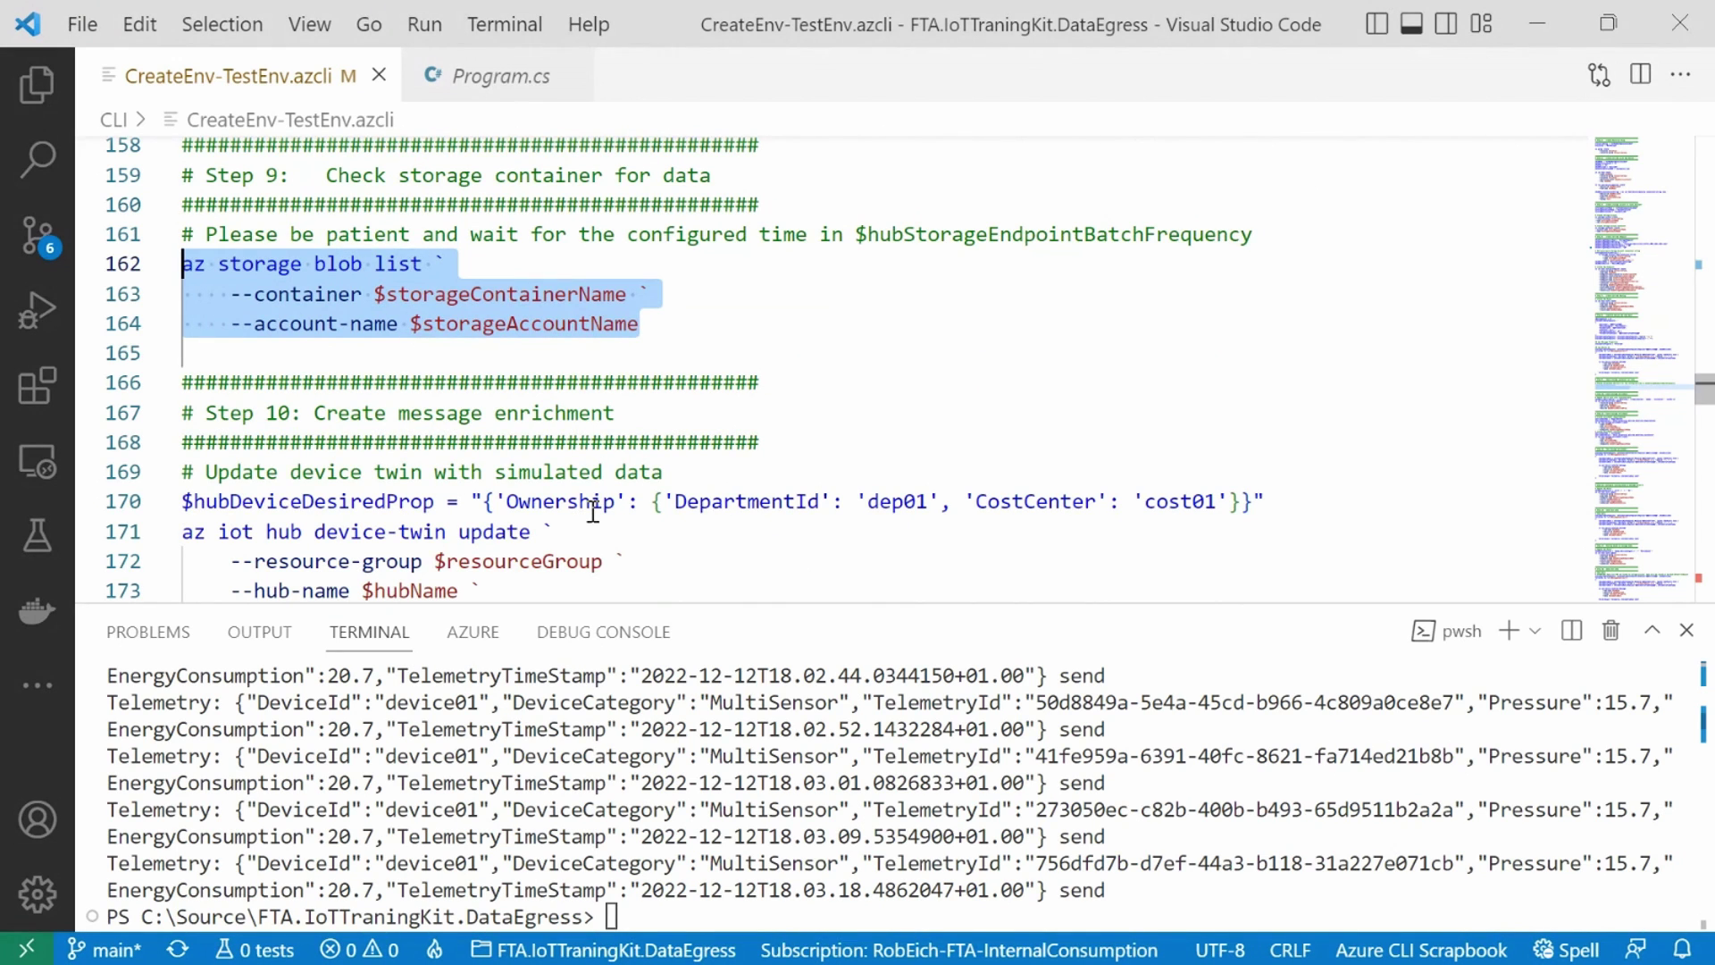
key("ctrl+apostrophe")
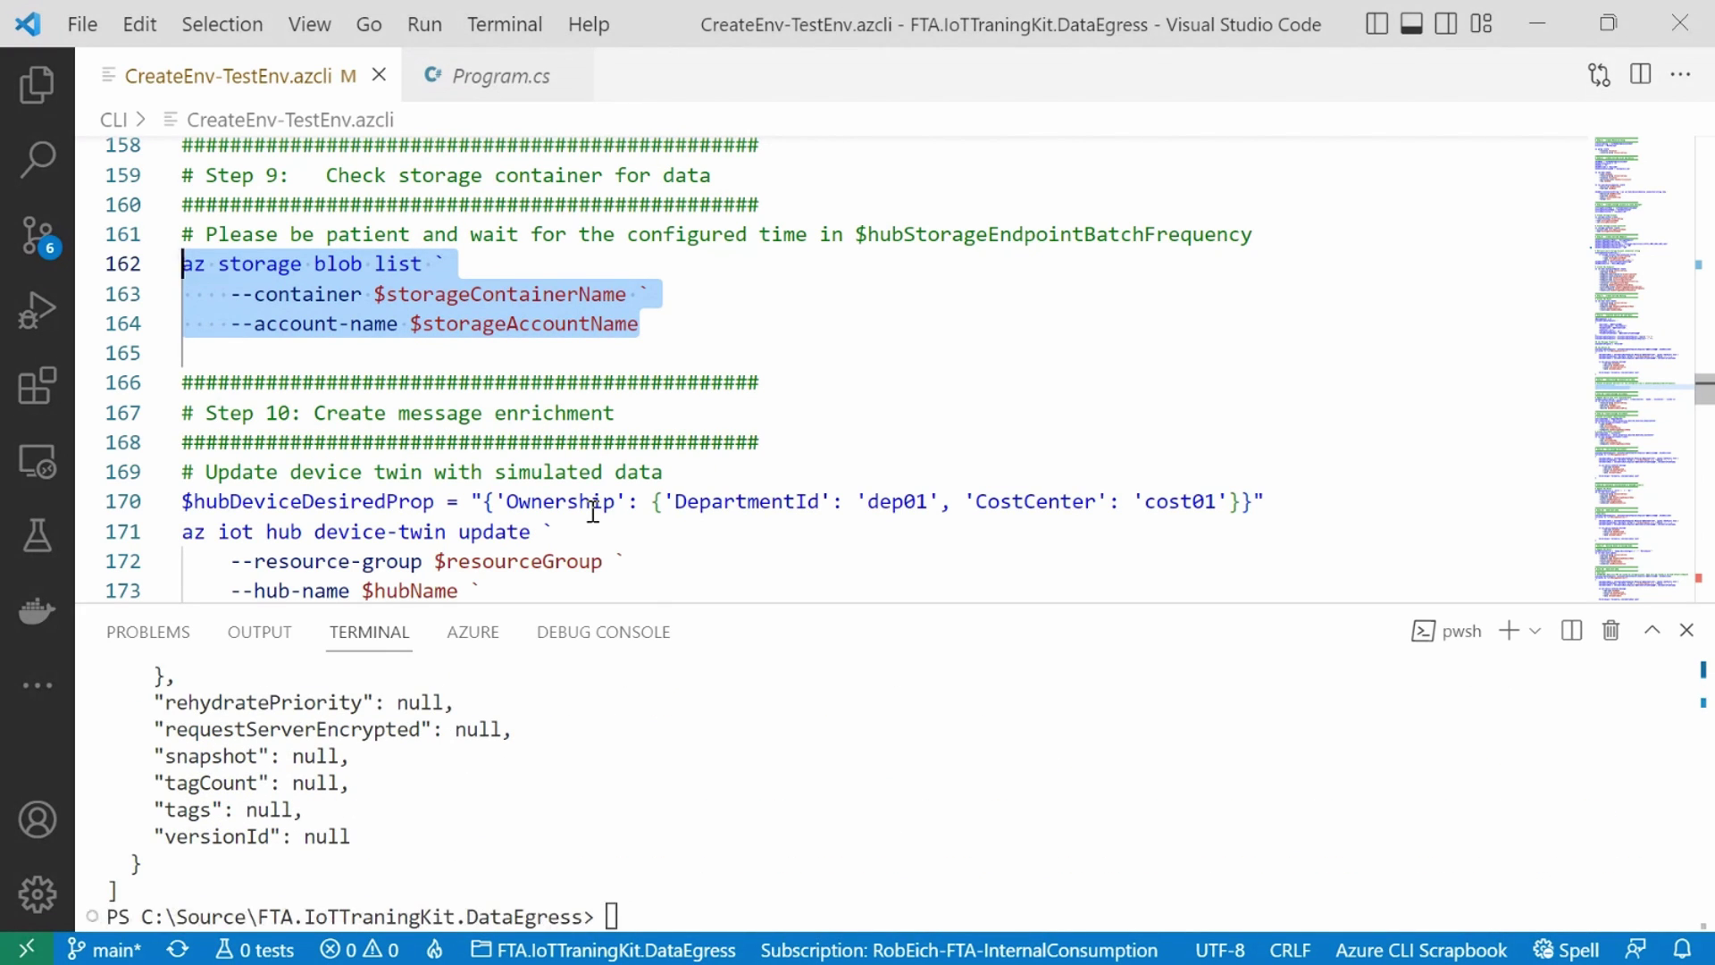
Step: Run the Step 10 az iot hub device-twin update command that applies $hubDeviceDesiredProp to the device
left_click(594, 512)
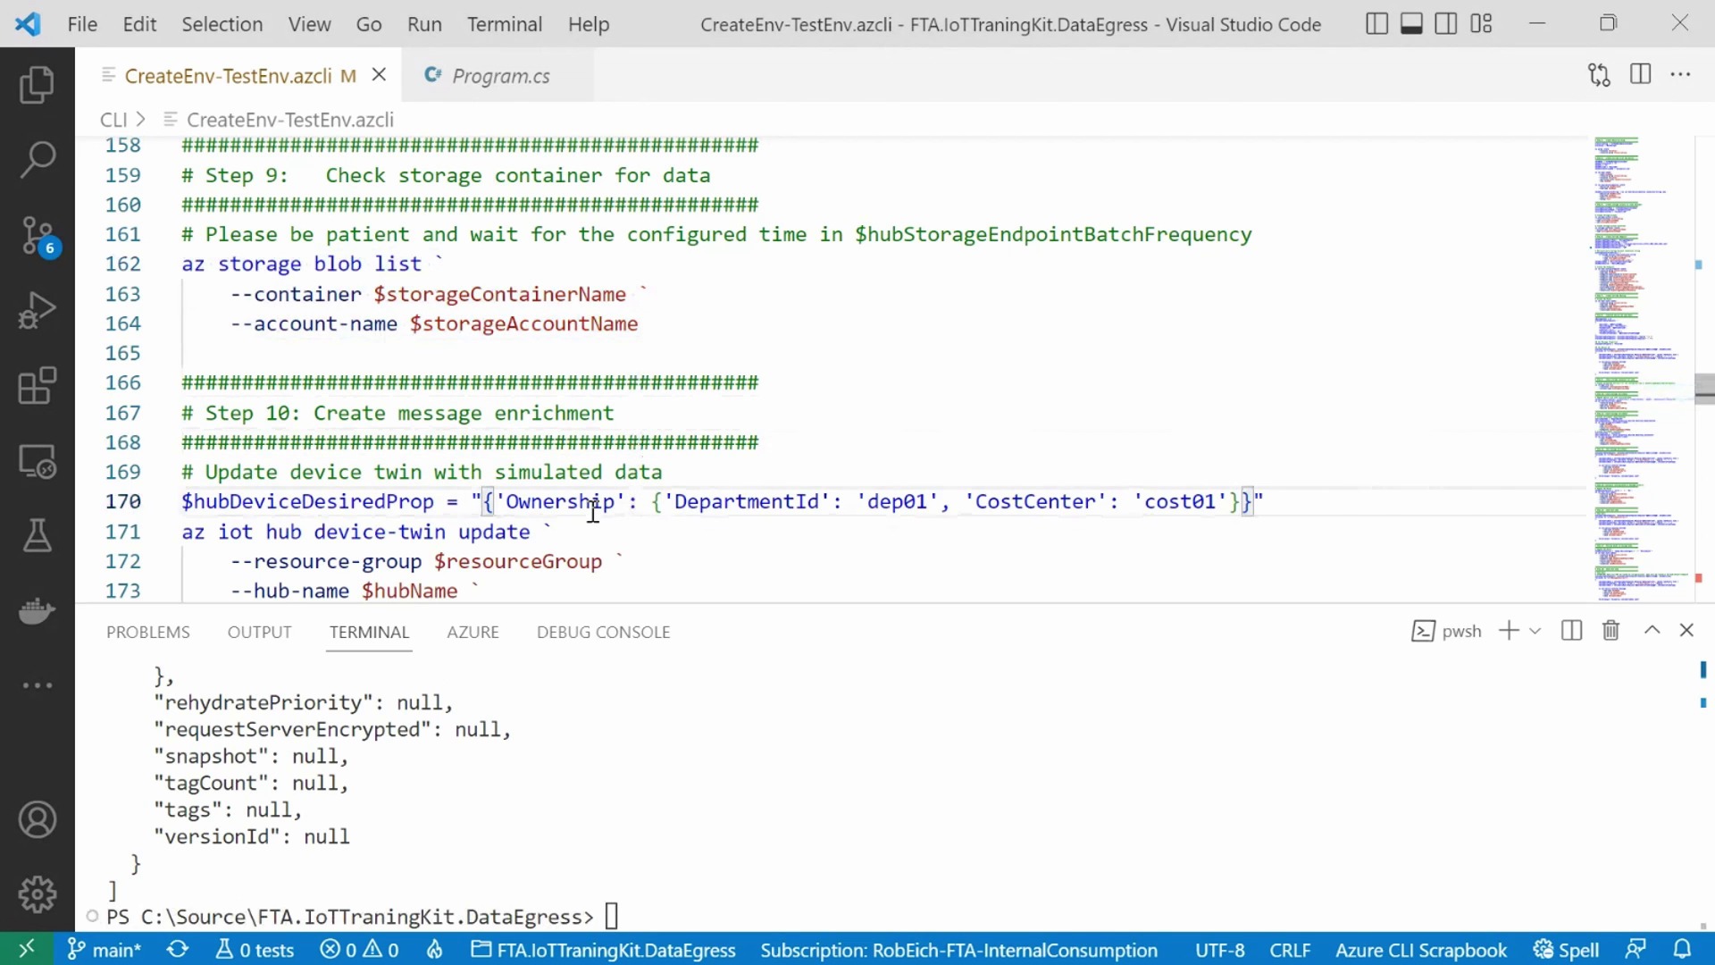
key("Home")
key("shift+End")
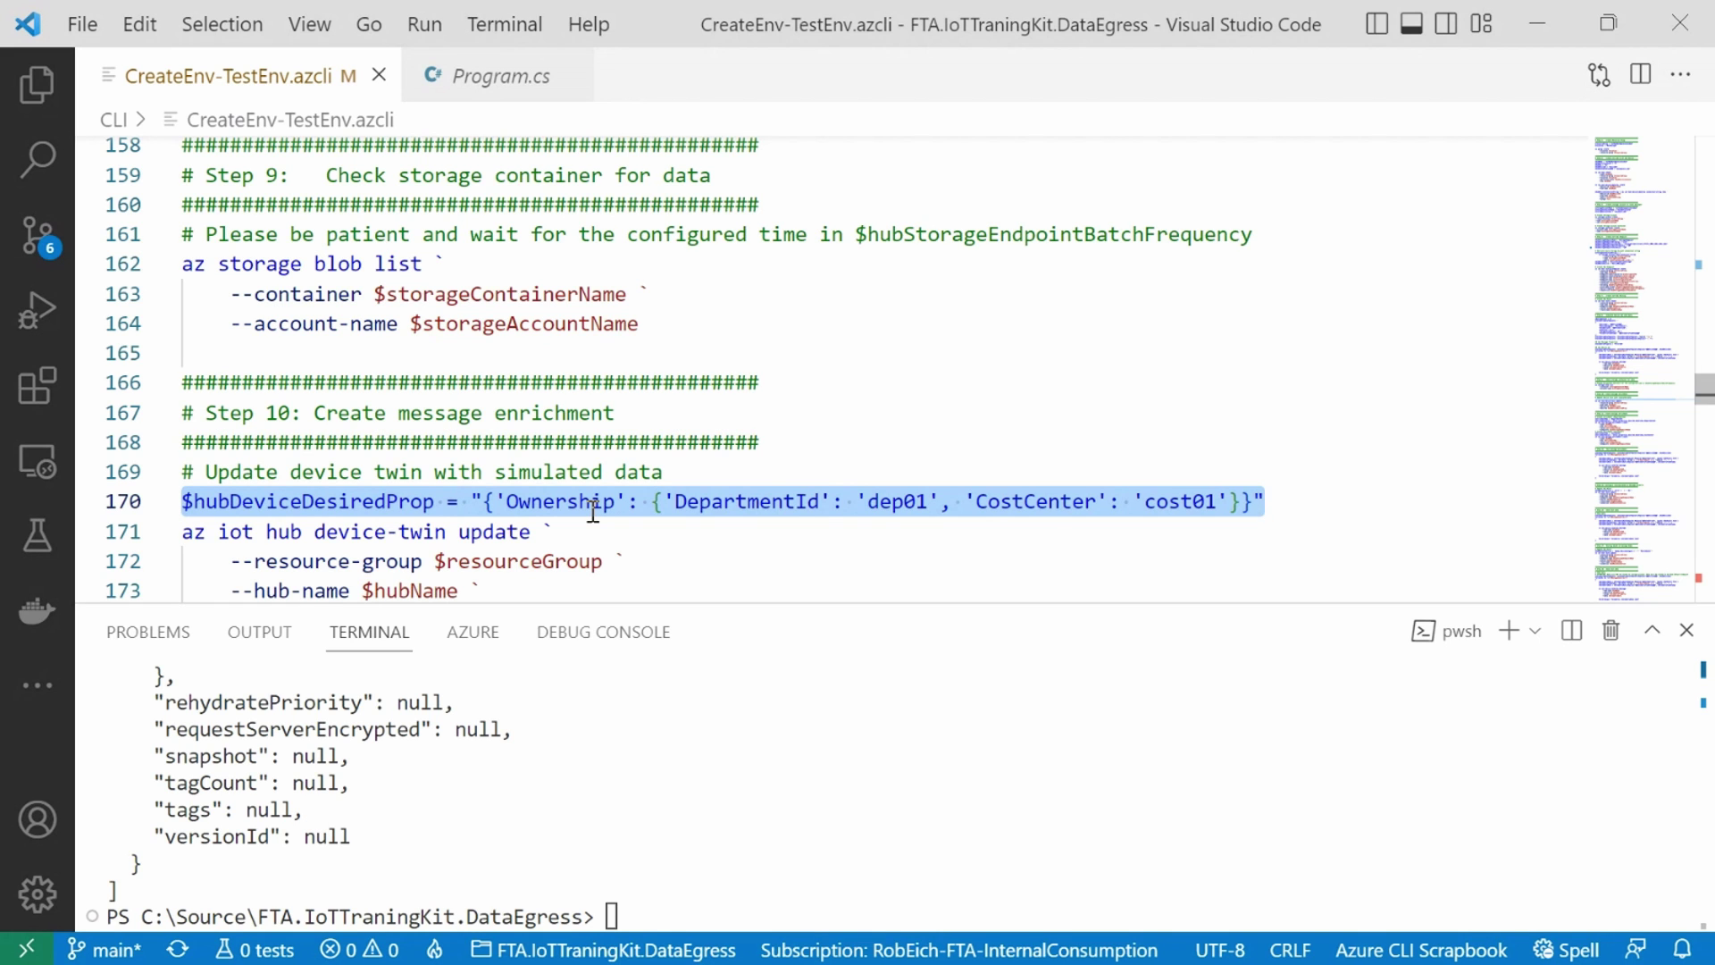
key("Down")
key("Home")
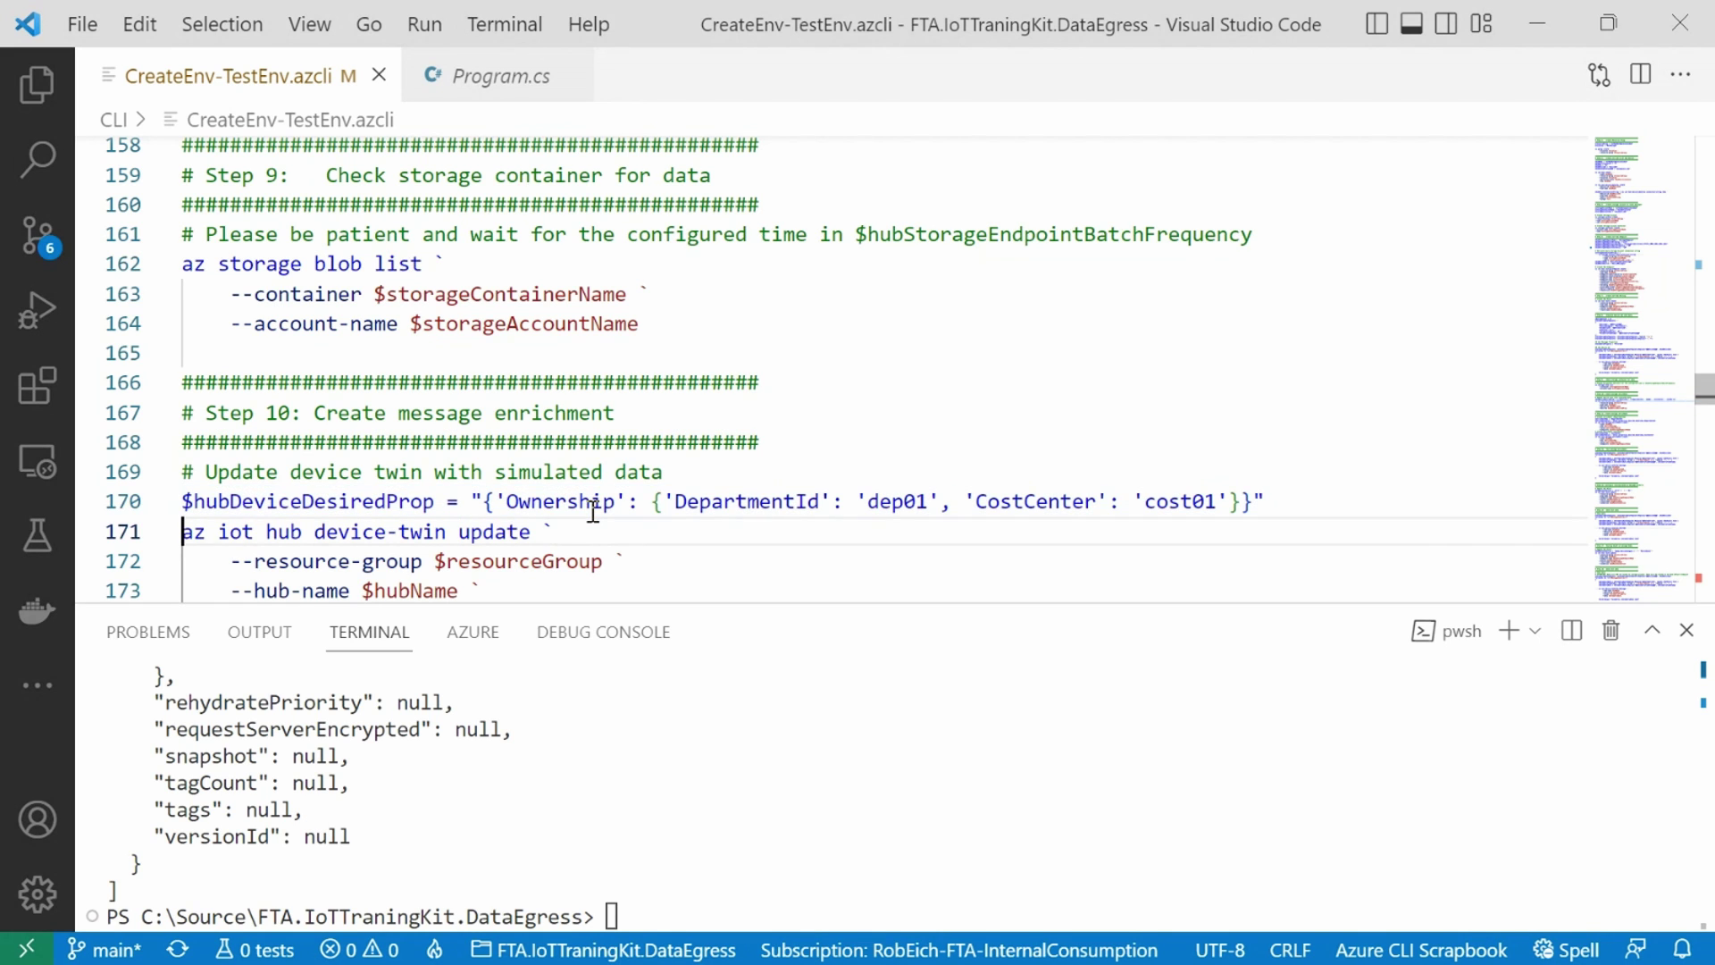
key("shift+Down")
key("shift+Down")
key("shift+Down")
key("shift+Down")
key("shift+Down")
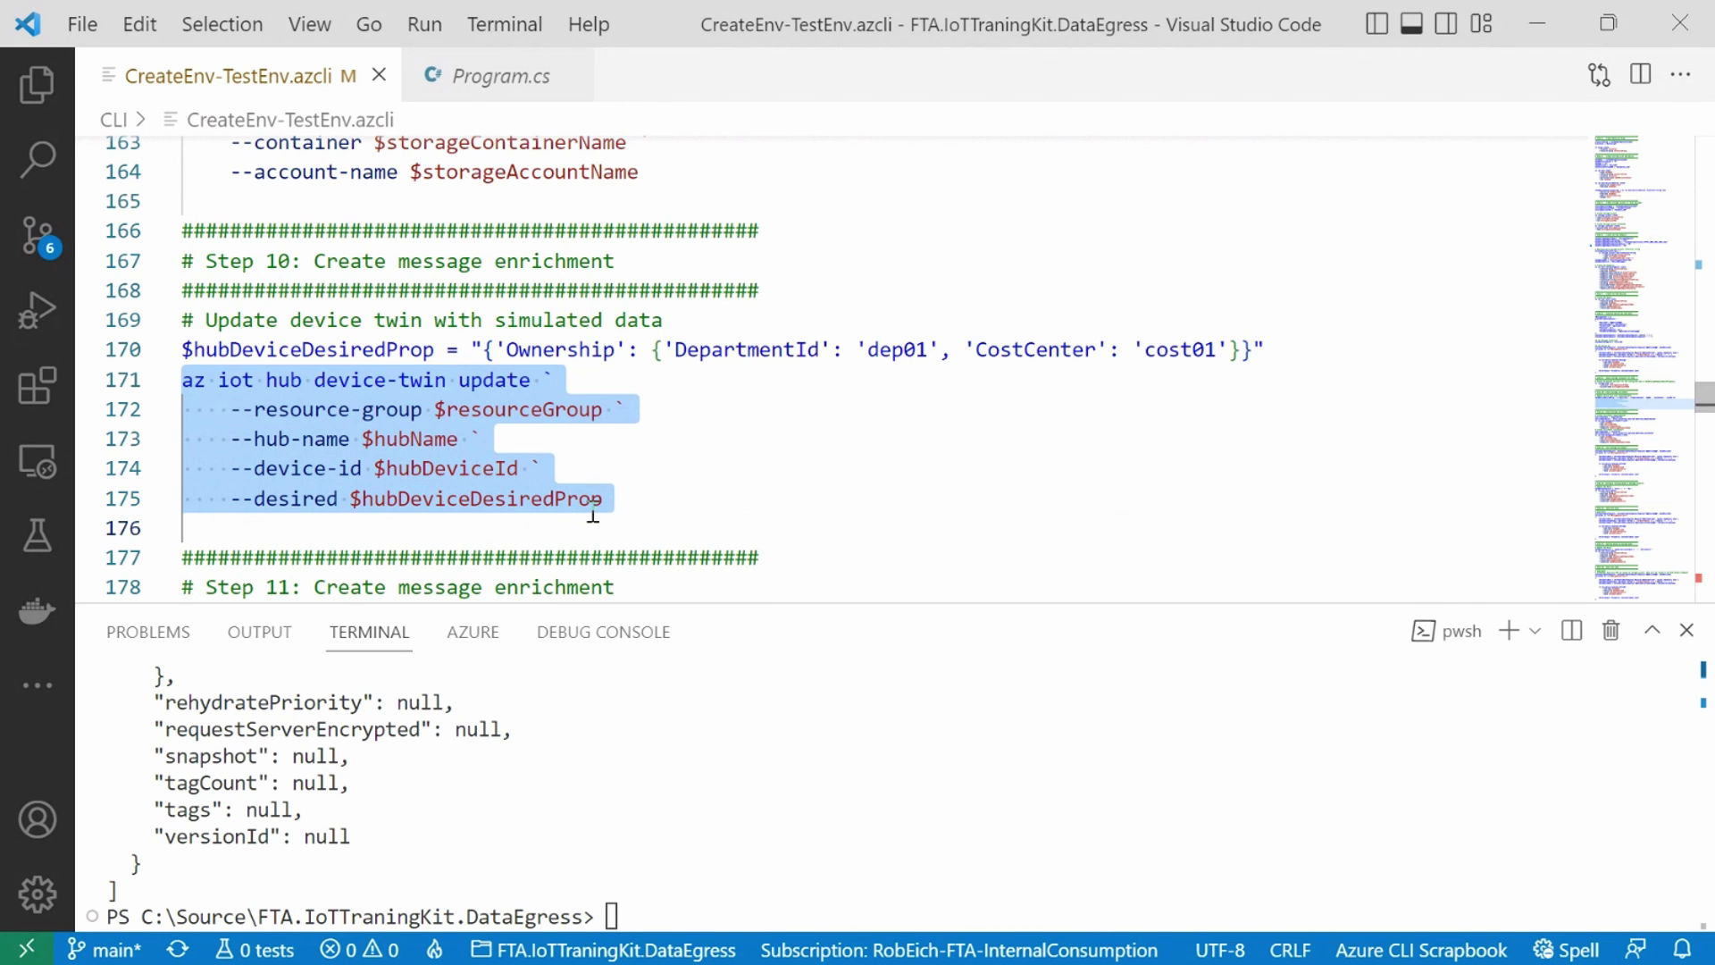
key("ctrl+apostrophe")
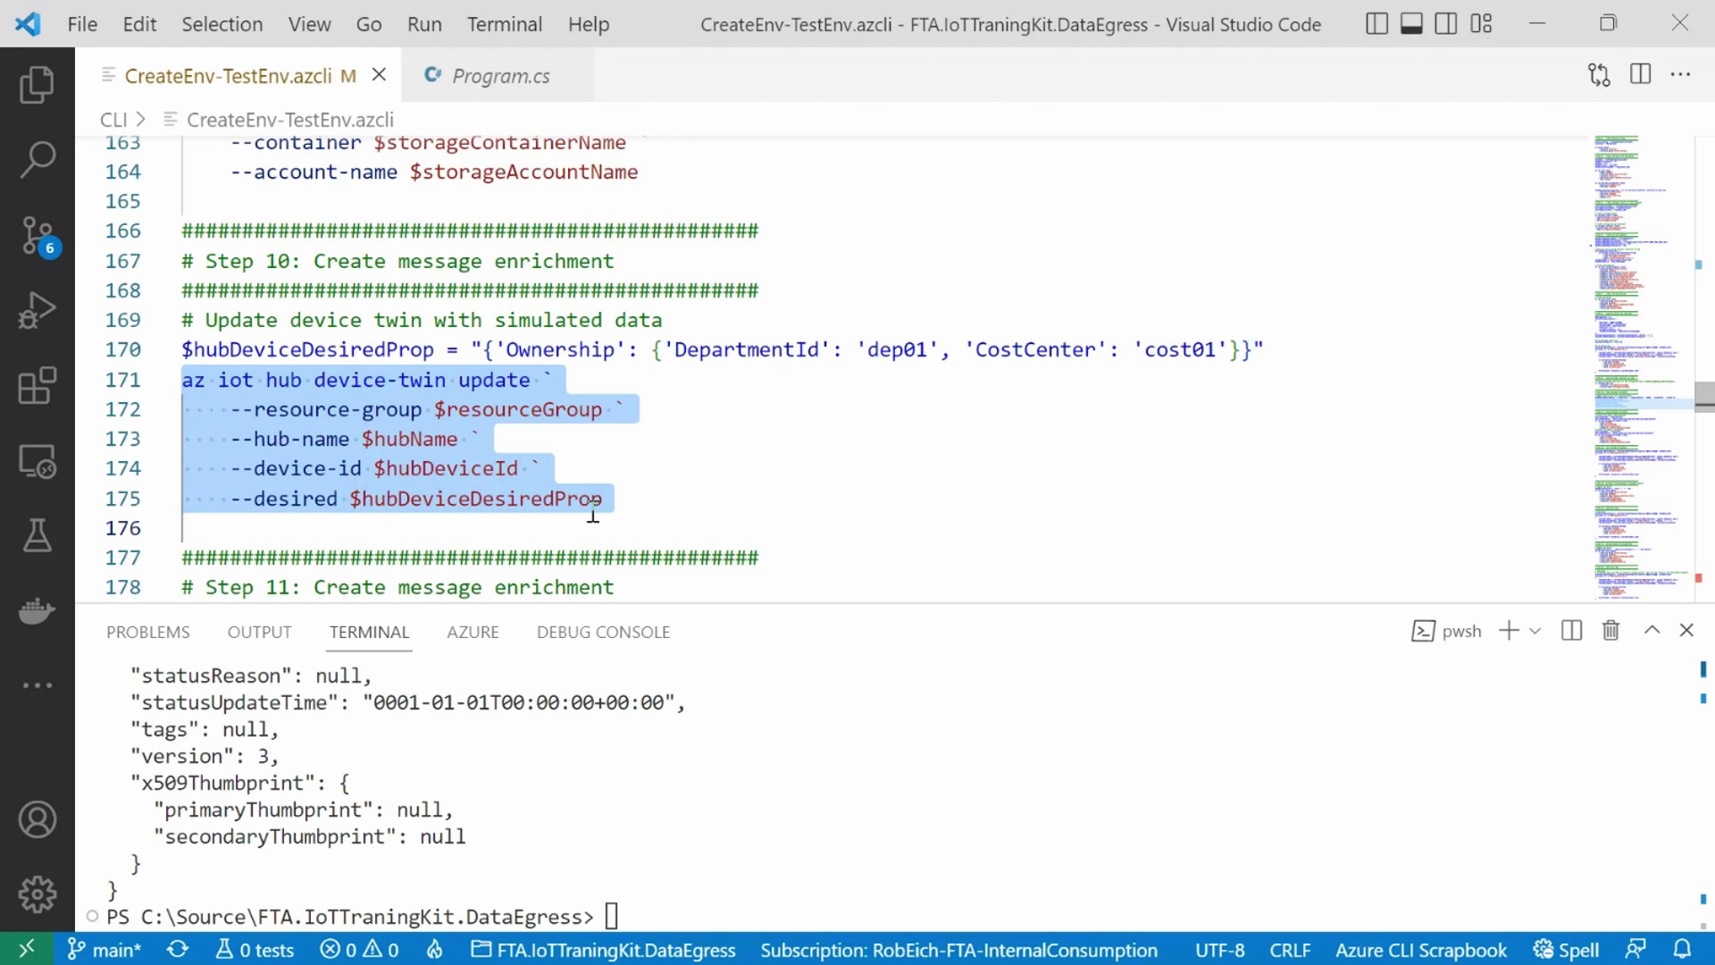
Step: Go to the Step 11 message enrichment section and highlight its heading down to the DepartmentId comment
key("Down")
key("Down")
key("Down")
key("Down")
key("Down")
key("Down")
key("Down")
key("Down")
key("Down")
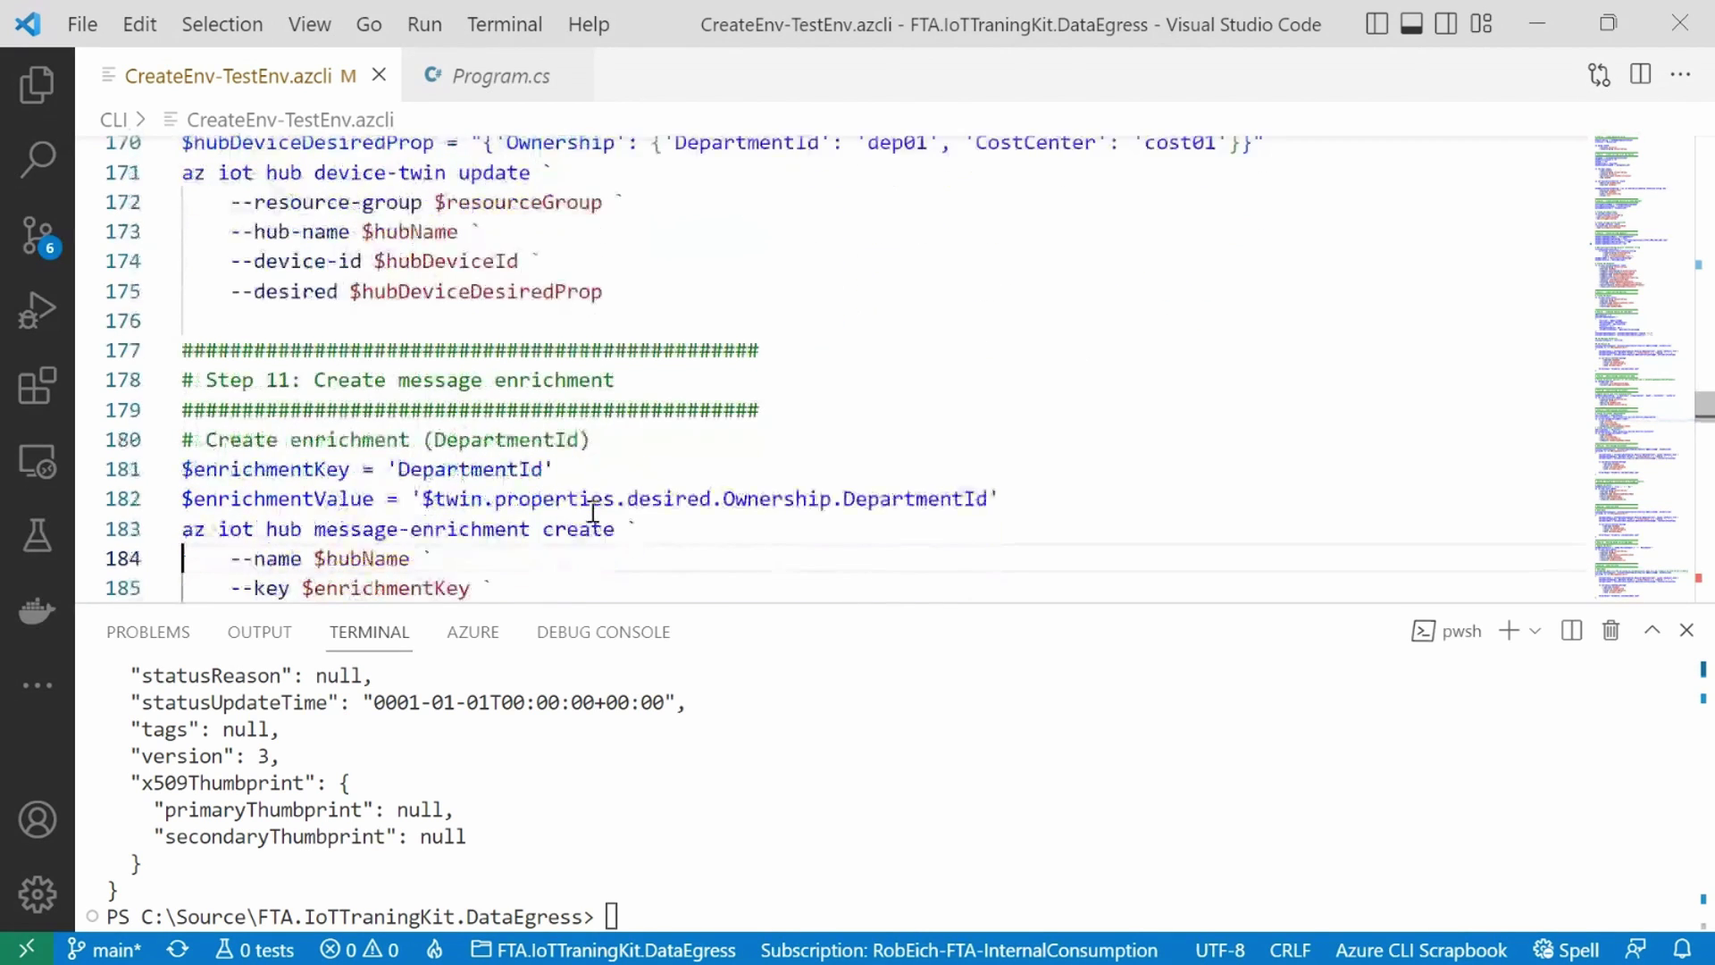
key("Up")
key("Up")
key("Up")
key("Up")
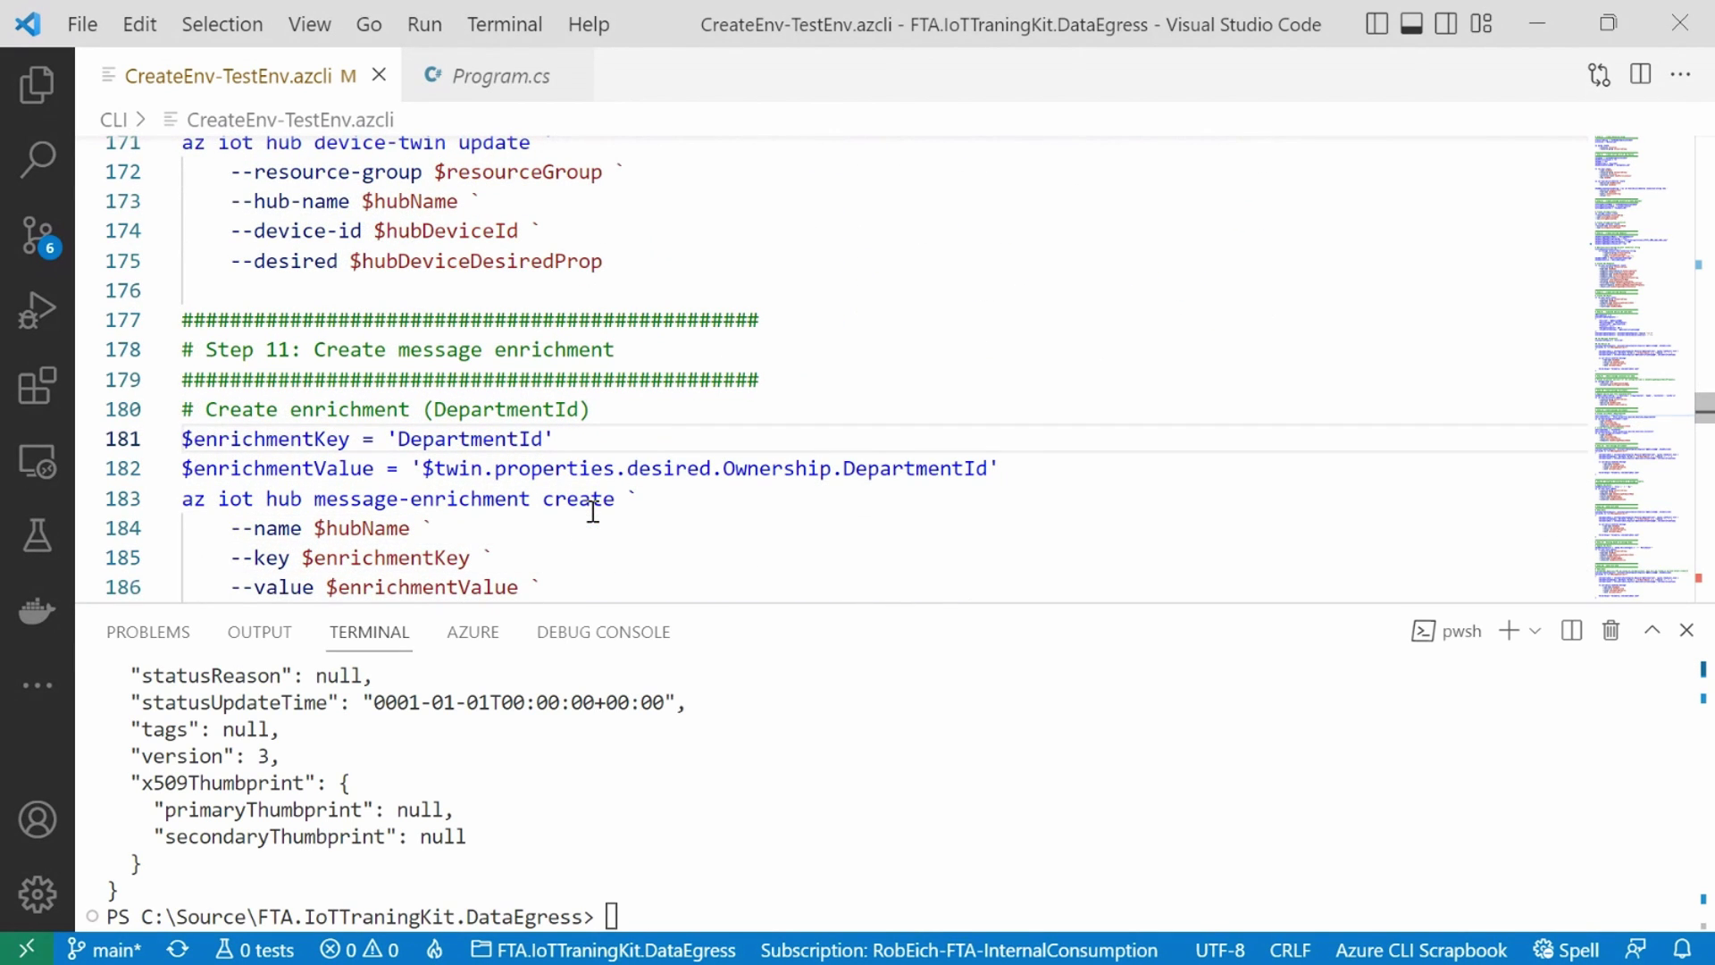
key("Up")
key("Up")
key("Up")
key("Up")
key("shift+Down")
key("shift+Down")
key("shift+Down")
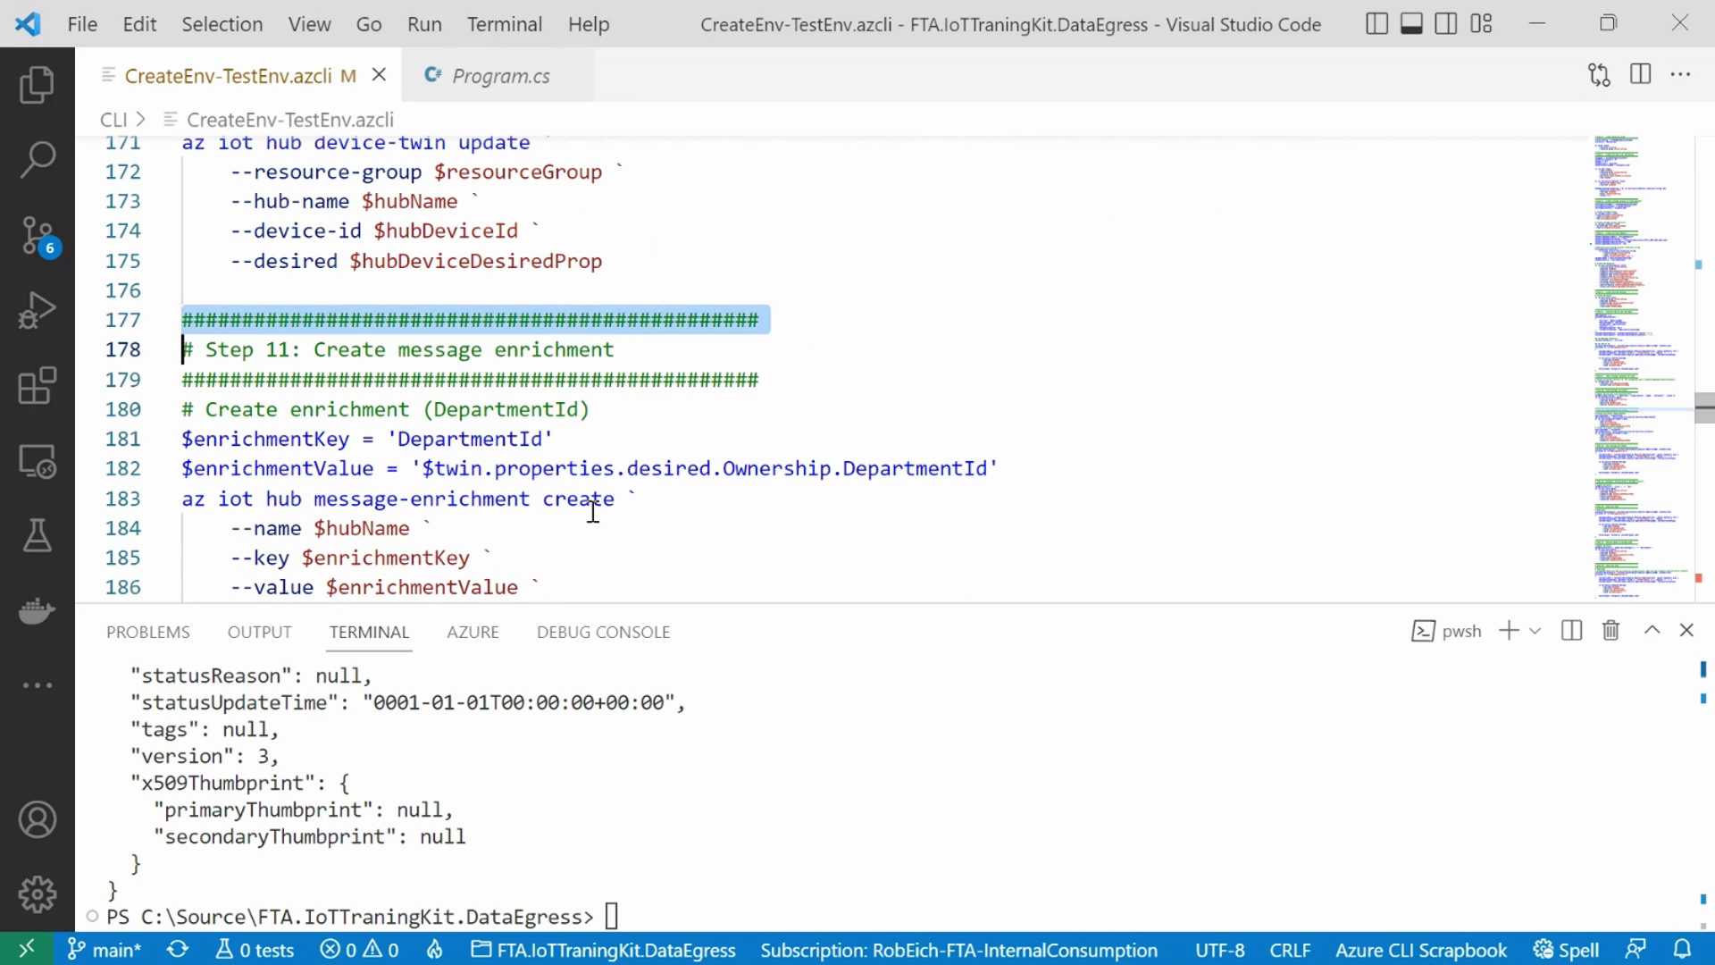
key("shift+Down")
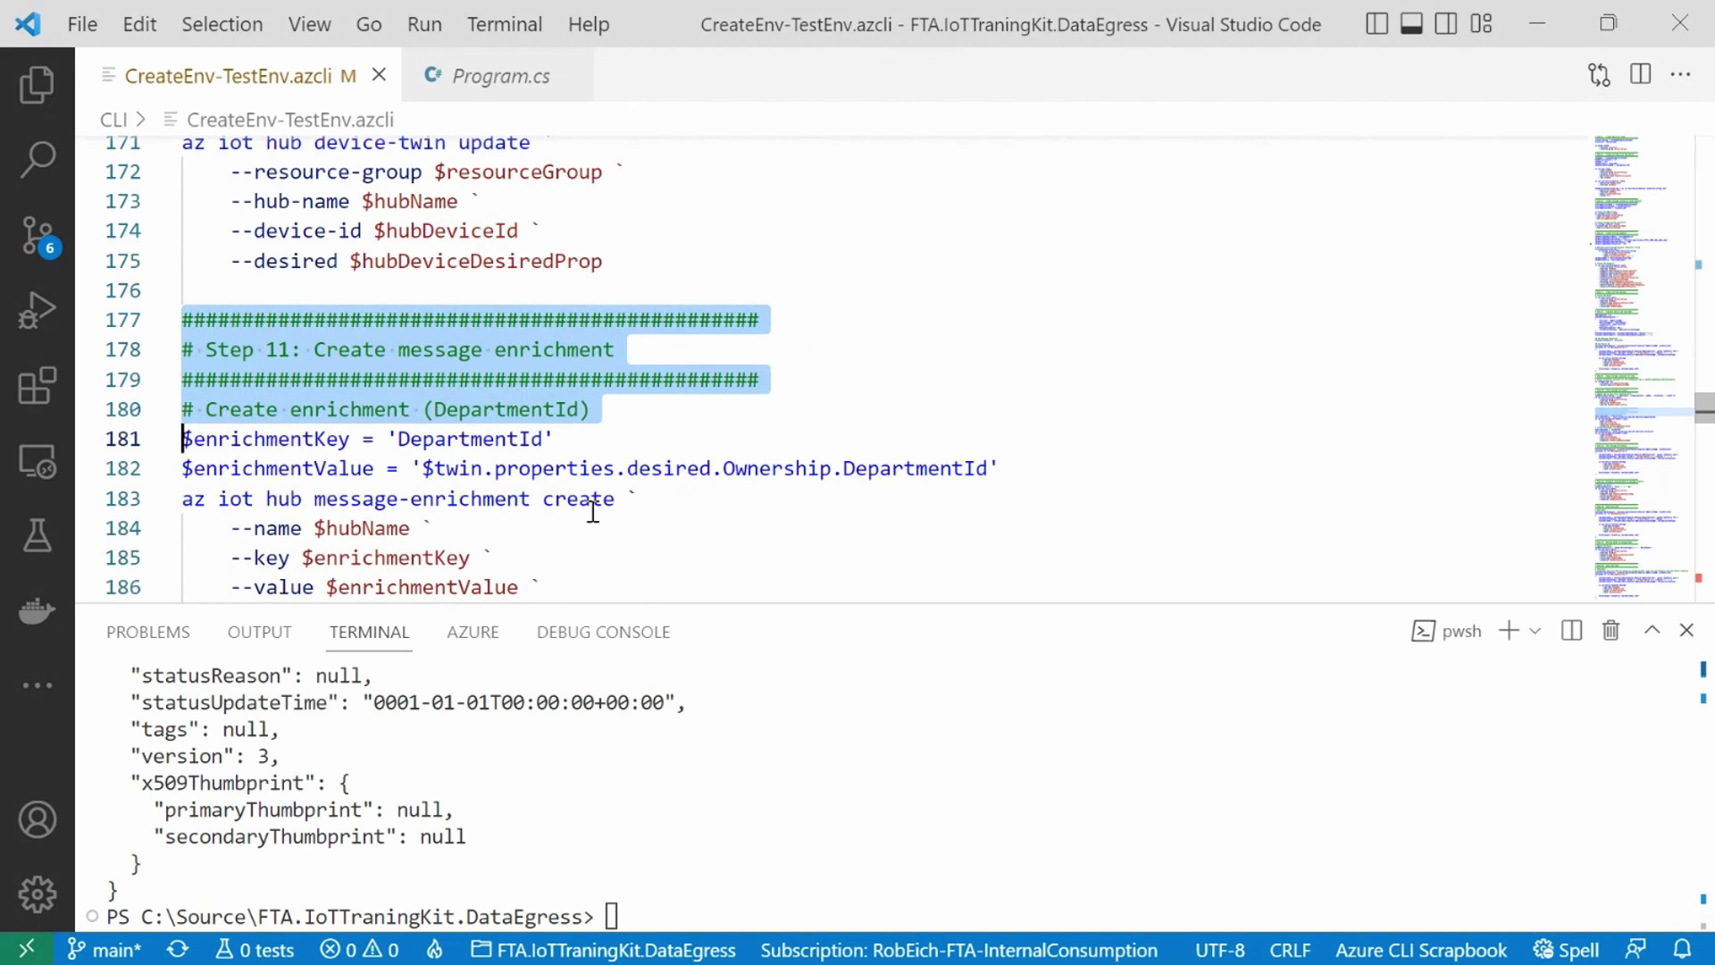
Step: Examine the Step 11 DepartmentId enrichment block and highlight its $enrichmentValue line
key("Down")
key("Down")
key("Down")
key("Down")
key("Down")
key("Down")
key("Down")
key("Down")
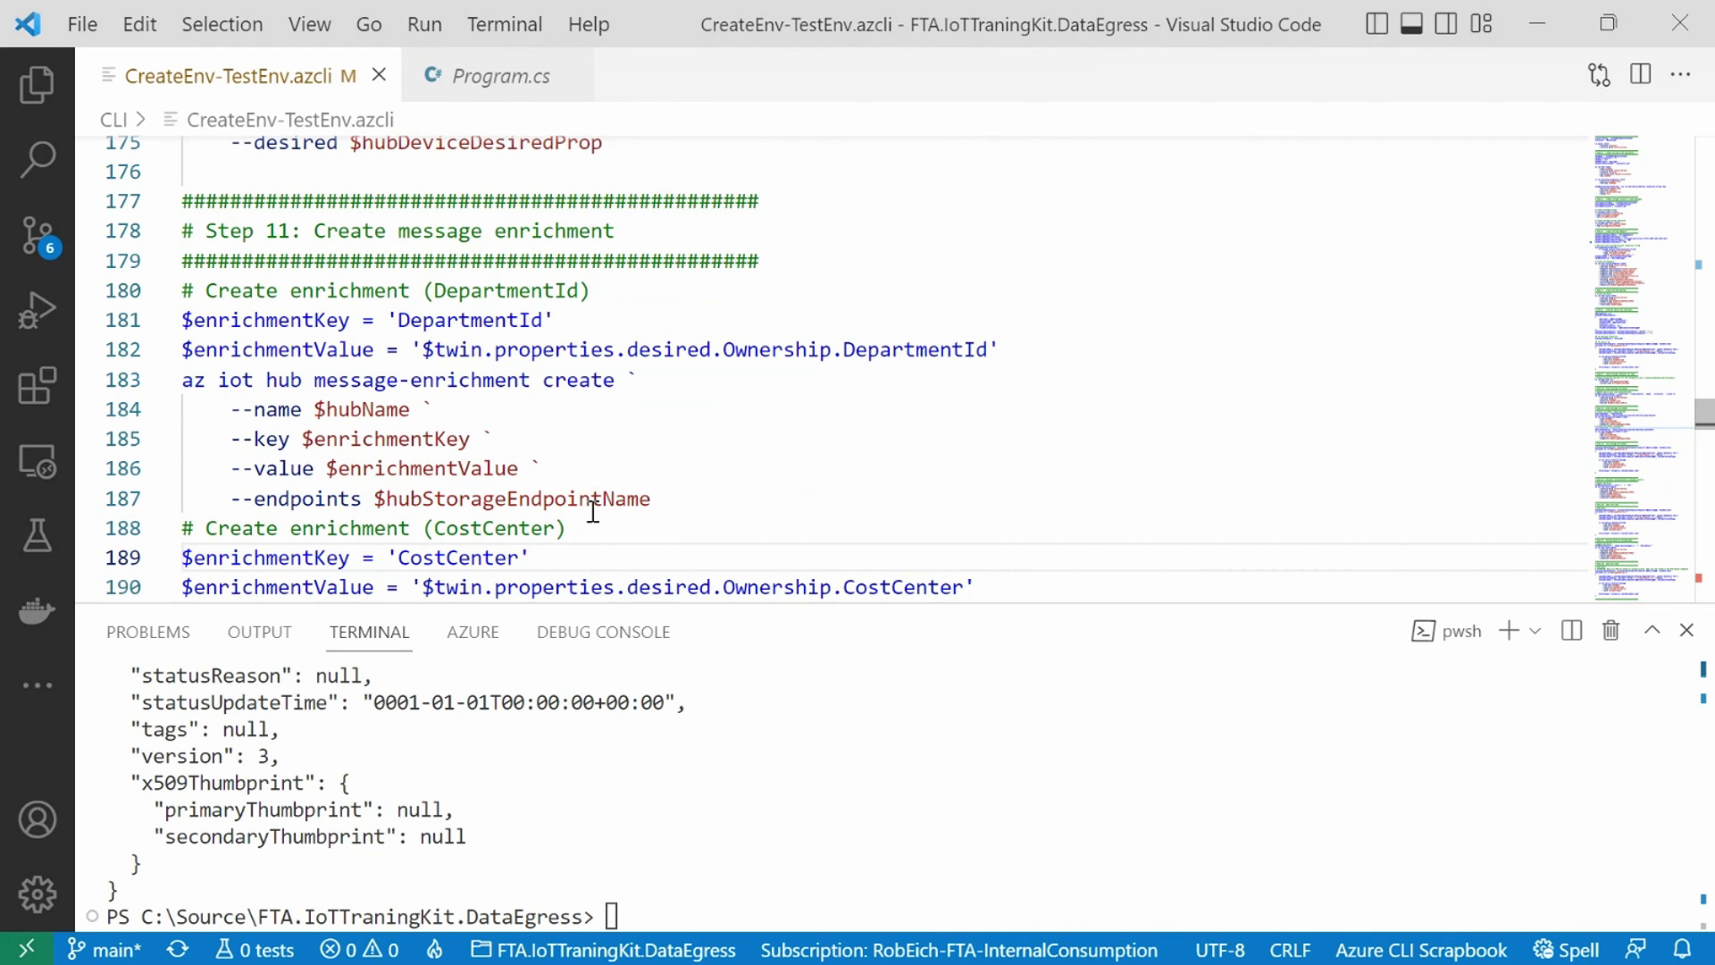
key("Up")
key("Up")
key("Up")
key("Up")
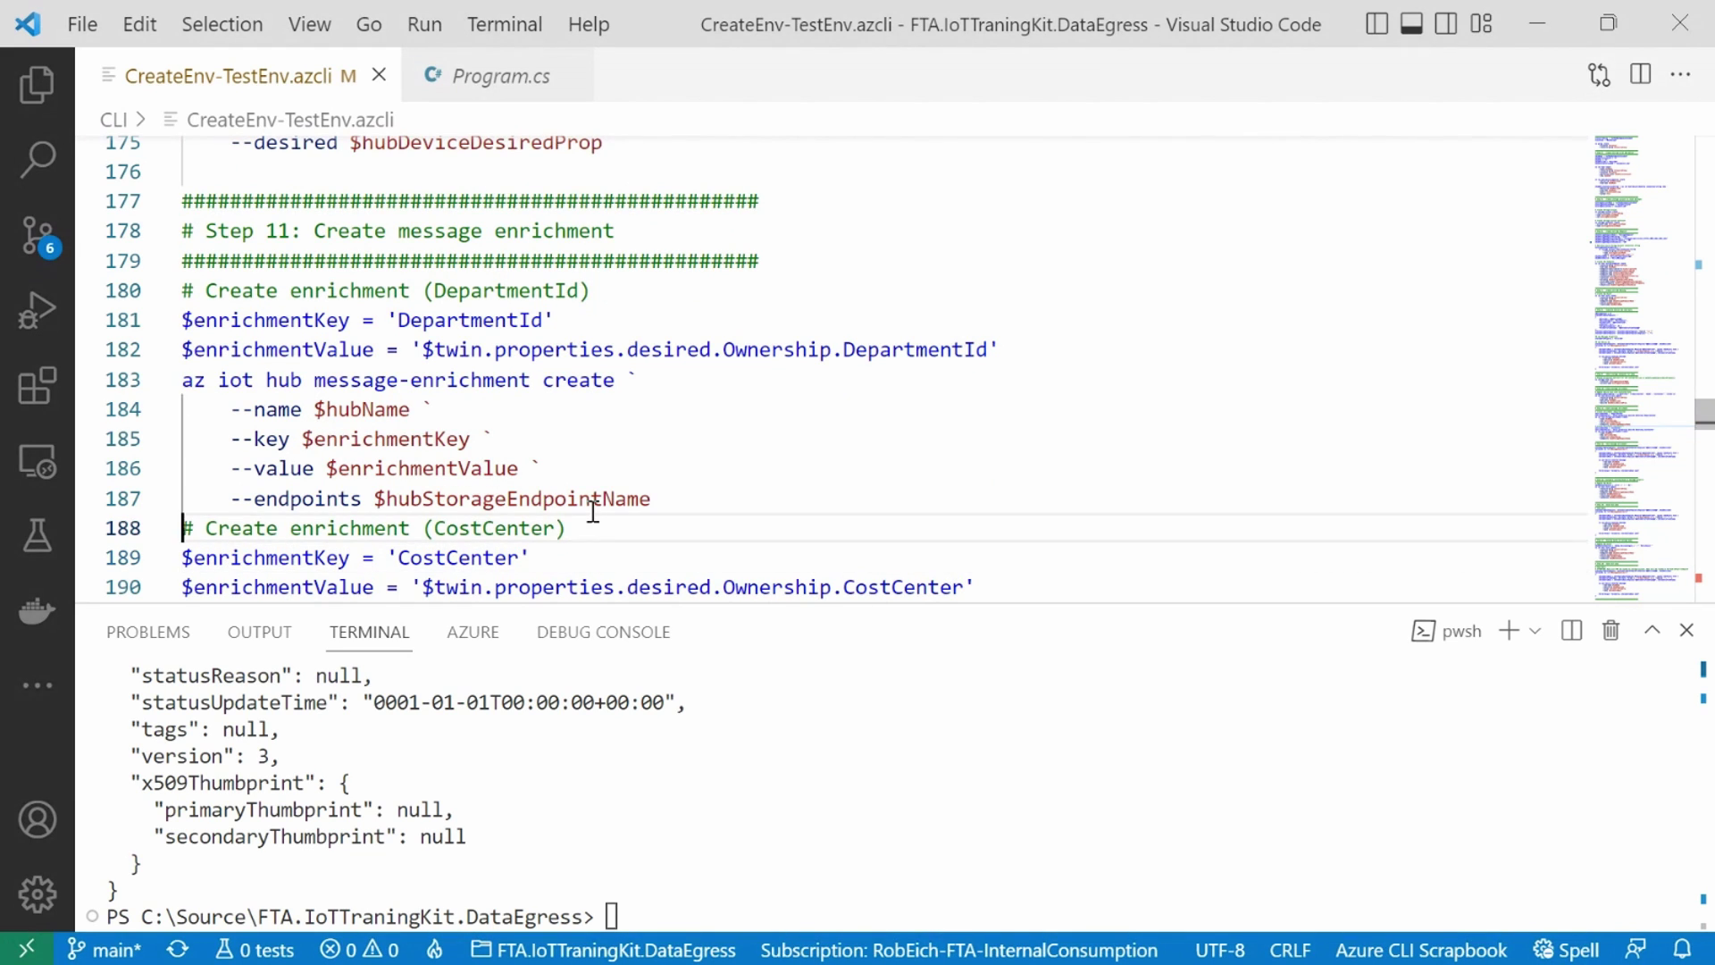
key("Up")
key("Up")
key("Up")
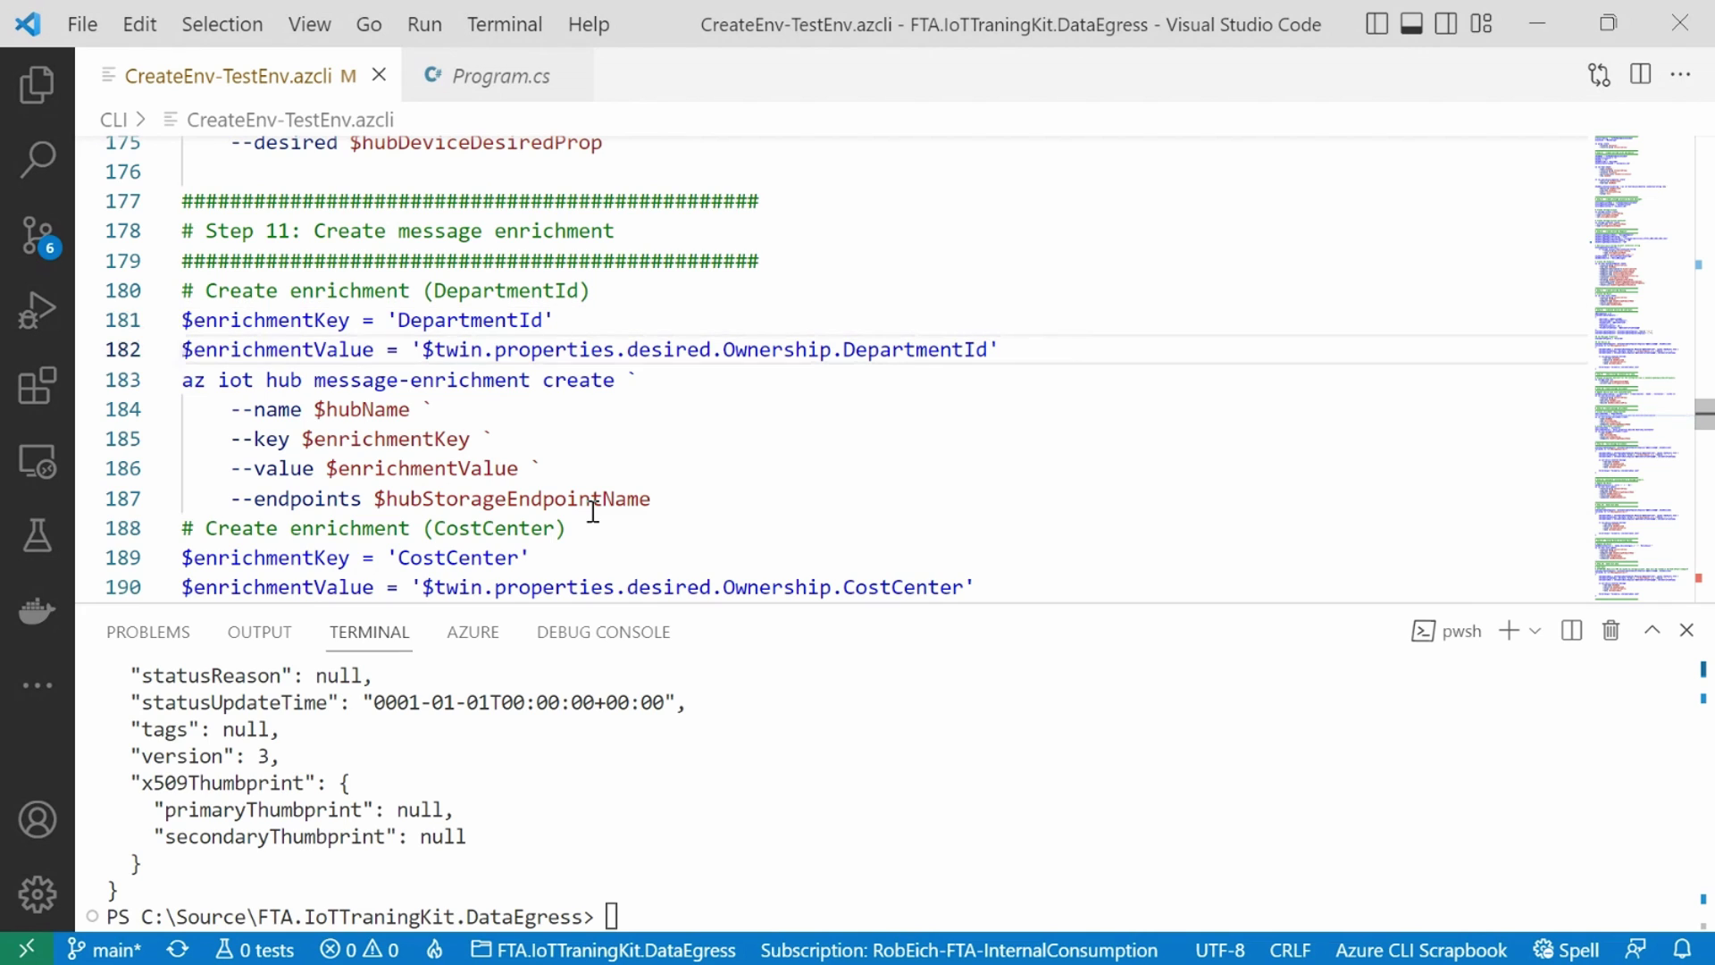
key("shift+End")
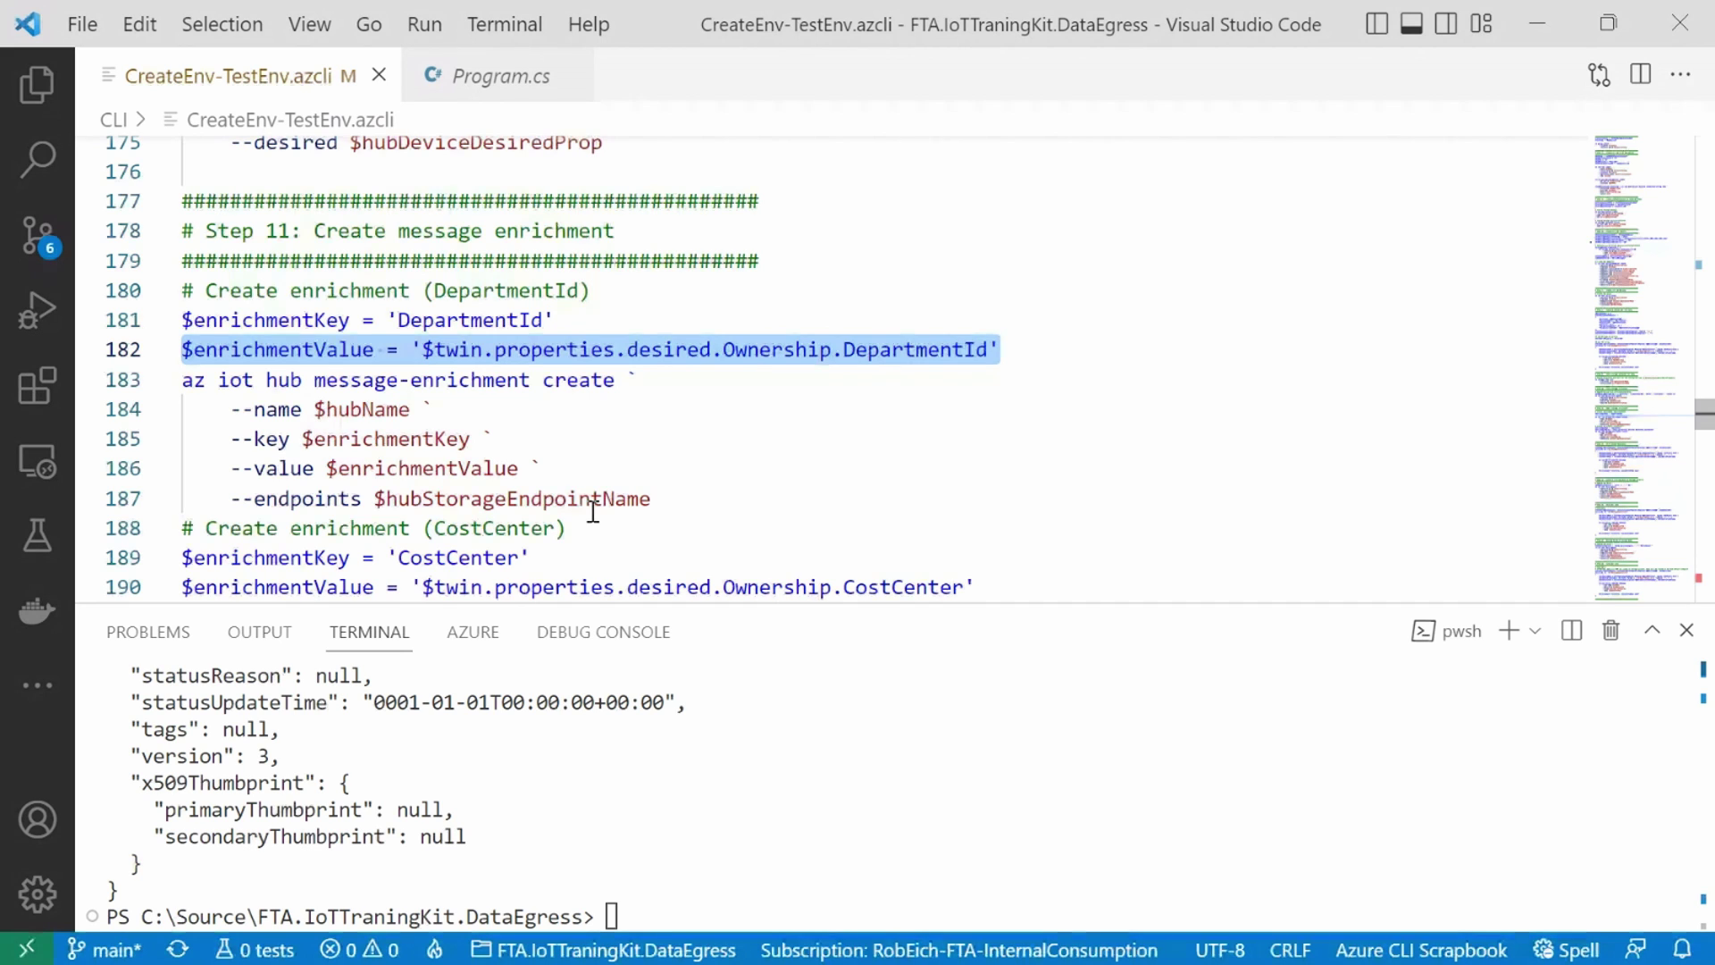
Step: Go back to $hubDeviceDesiredProp in Step 10 and highlight its Ownership JSON value to compare the property path
key("Home")
key("Up")
key("Up")
key("Up")
key("Up")
key("Up")
key("Up")
key("Up")
key("Up")
key("Up")
key("Up")
key("Up")
key("Up")
key("Up")
key("Up")
key("Up")
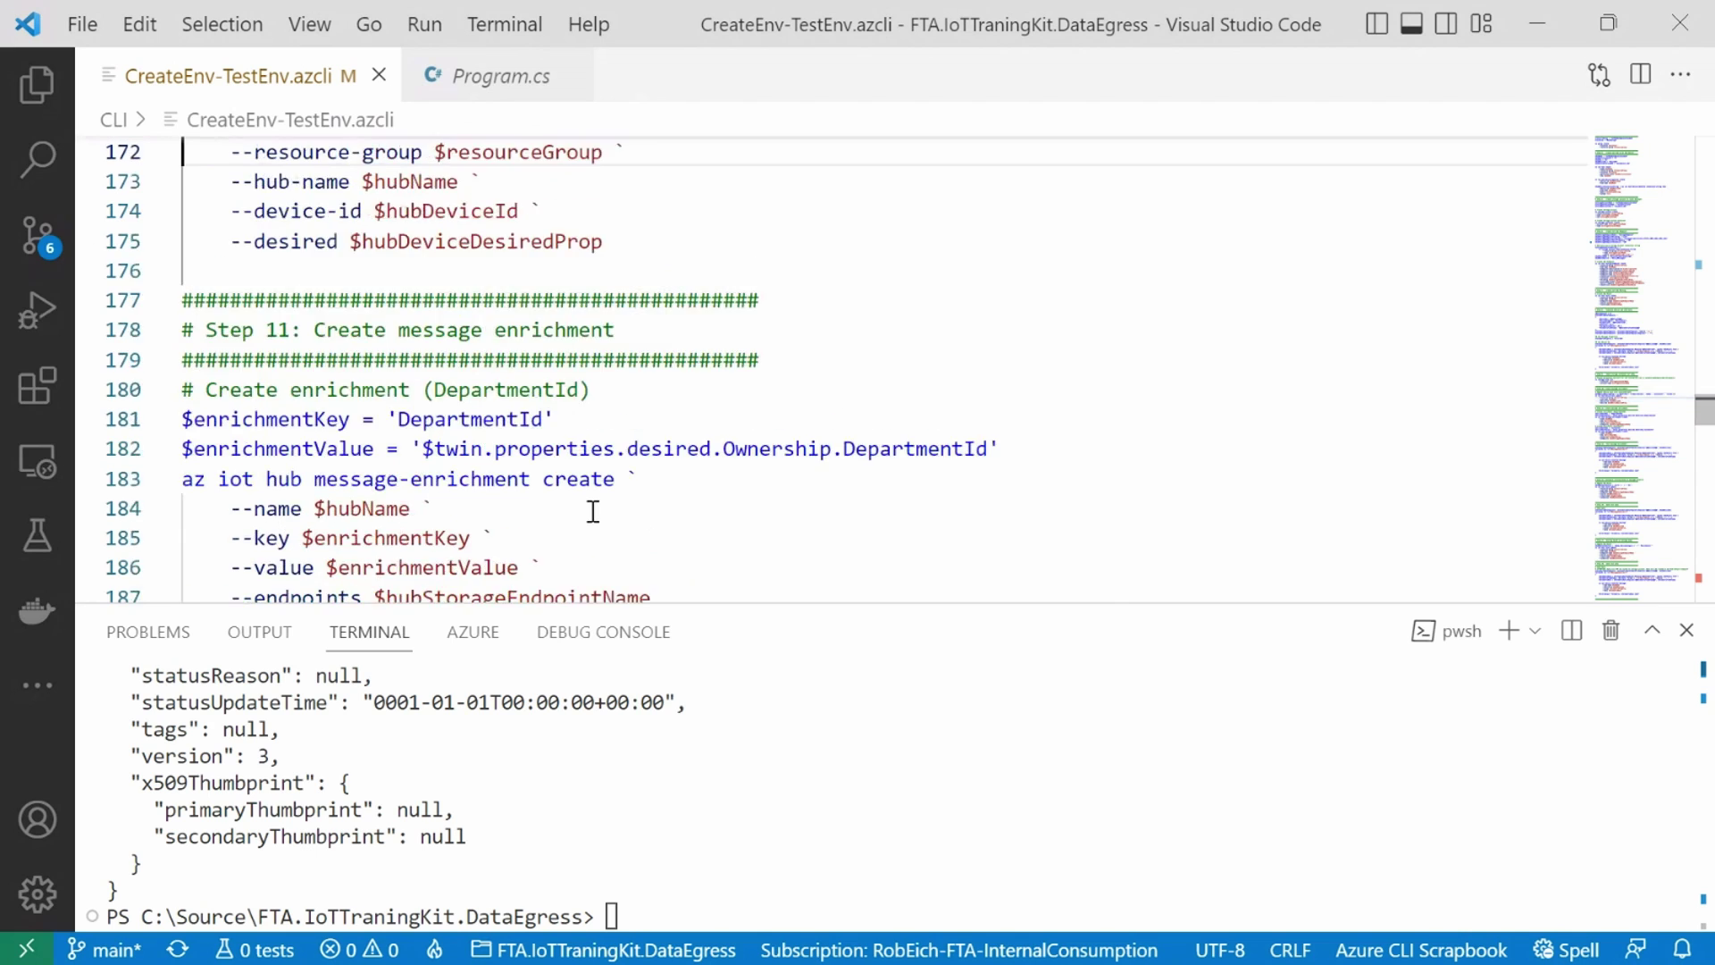
key("Down")
key("Down")
key("Down")
key("Right")
key("Right")
key("Right")
key("Right")
key("Right")
key("Right")
key("Right")
key("Right")
key("Right")
key("Right")
key("Right")
key("Right")
key("Right")
key("Right")
key("Right")
key("Right")
key("Right")
key("Right")
key("Right")
key("Right")
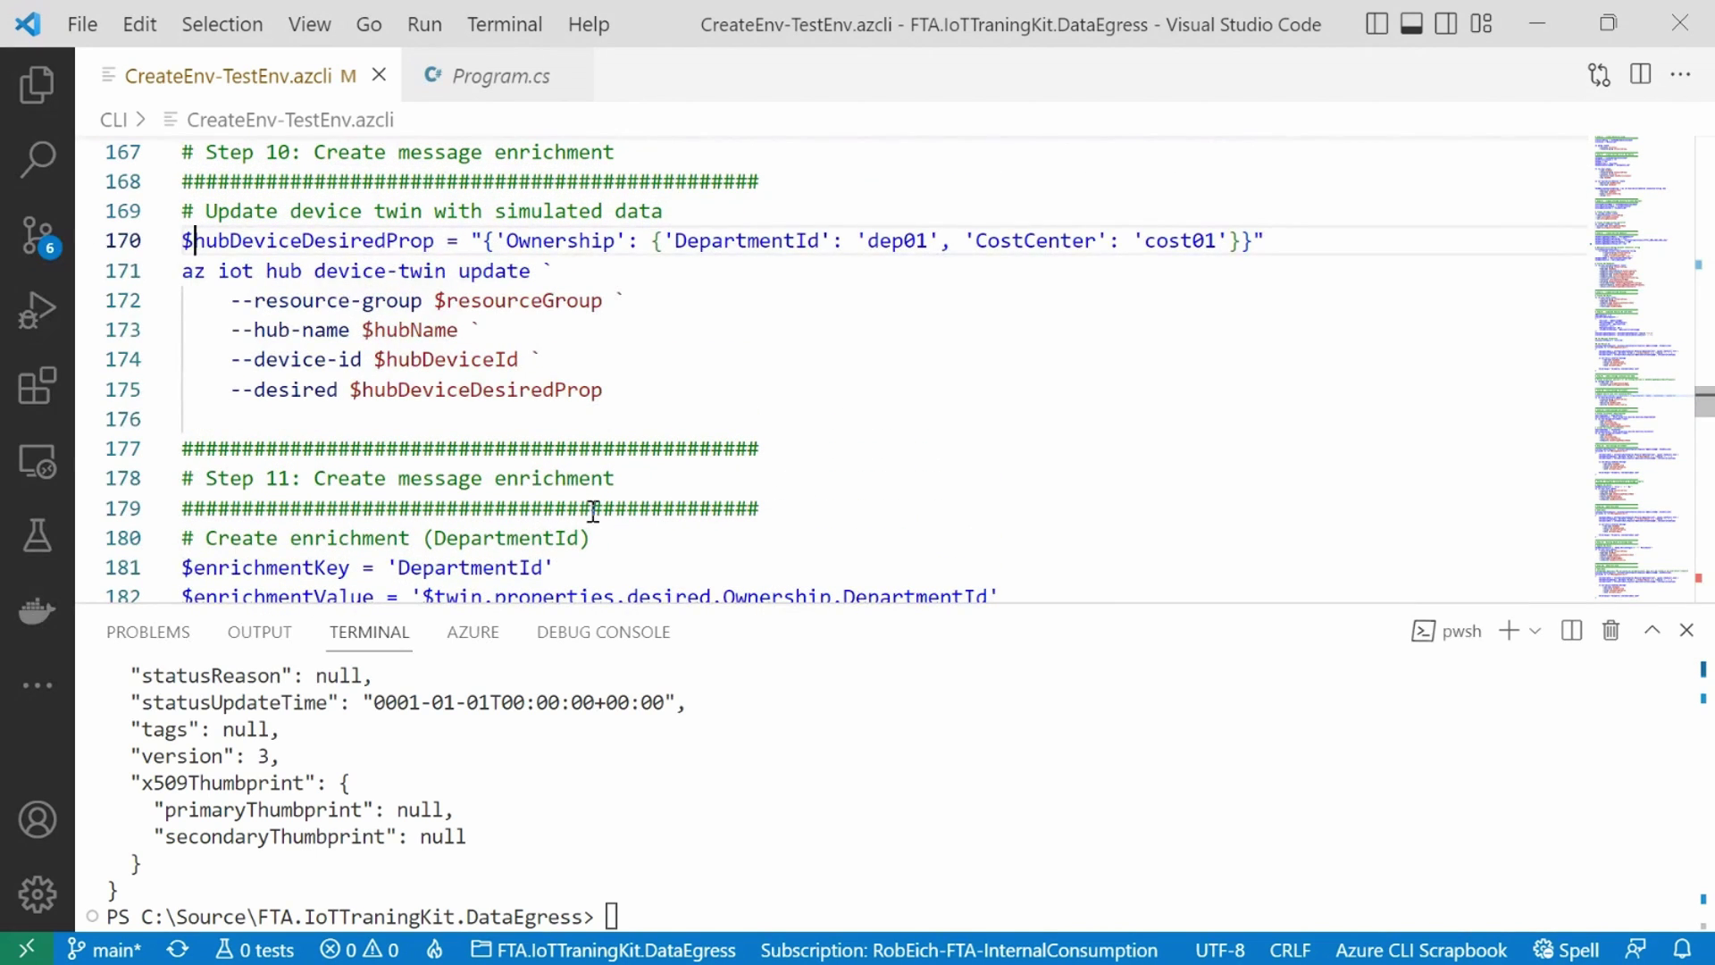
key("Left")
key("Left")
key("shift+End")
key("shift+Left")
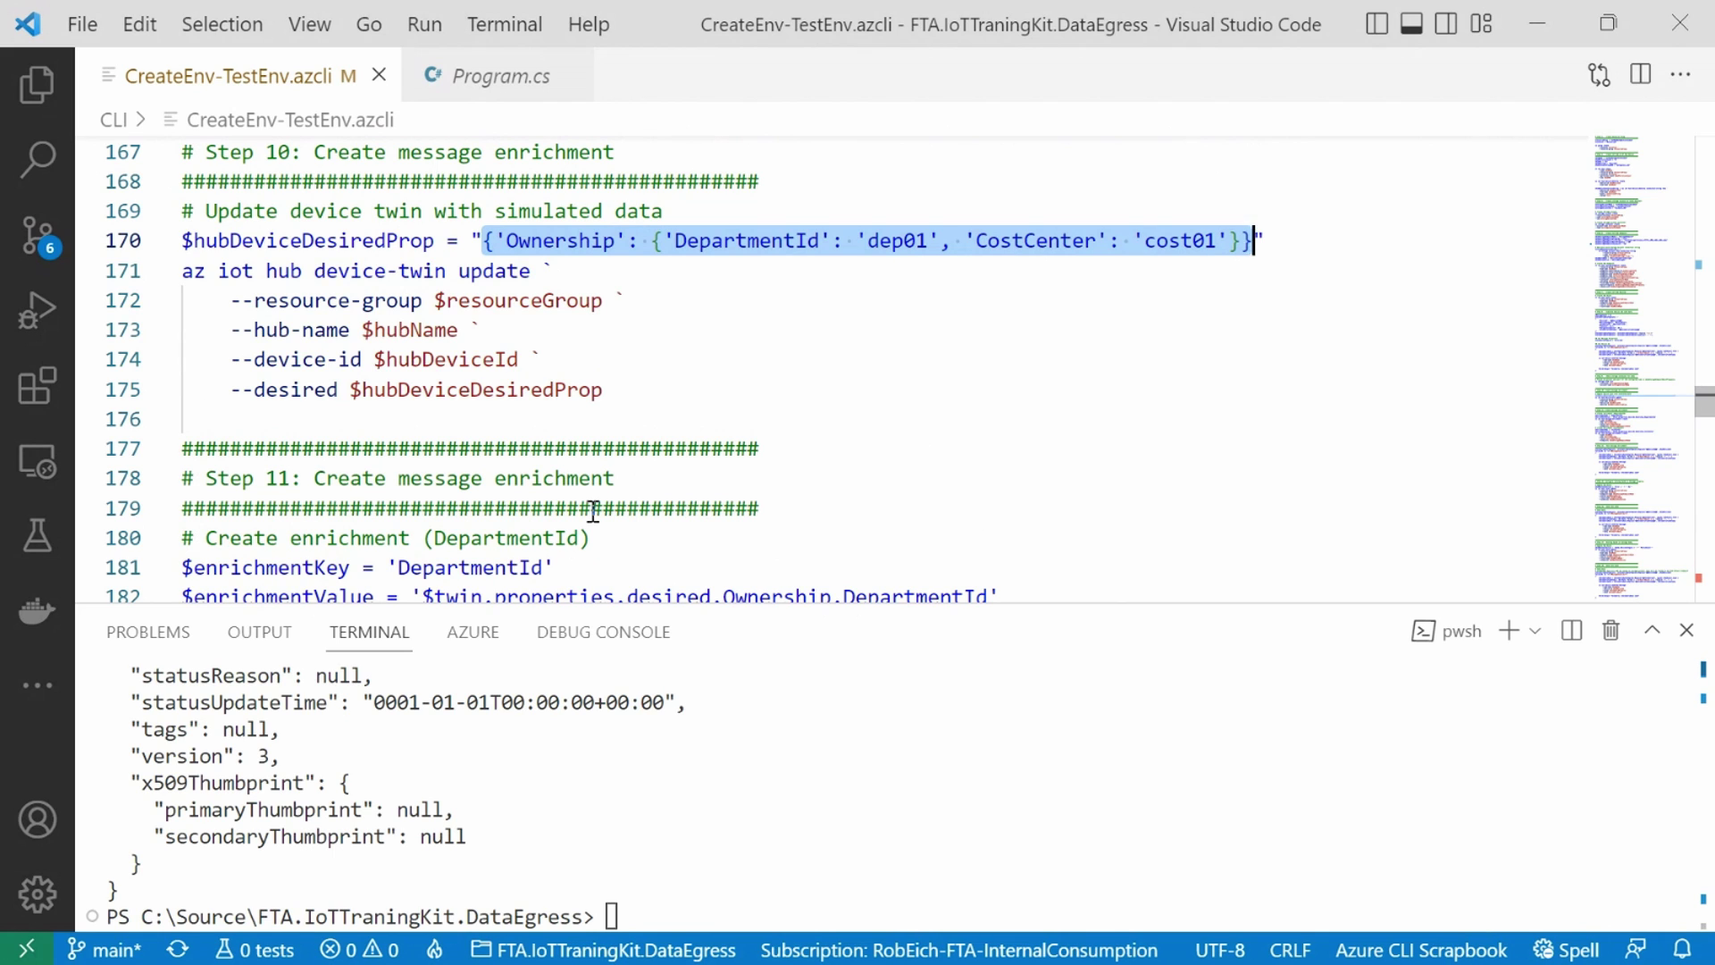
Step: Run the complete Step 11 code to create the DepartmentId and CostCenter message enrichments on the hub's storage endpoint
key("Down")
key("Down")
key("Down")
key("Down")
key("Down")
key("Down")
key("Down")
key("Down")
key("Down")
key("Down")
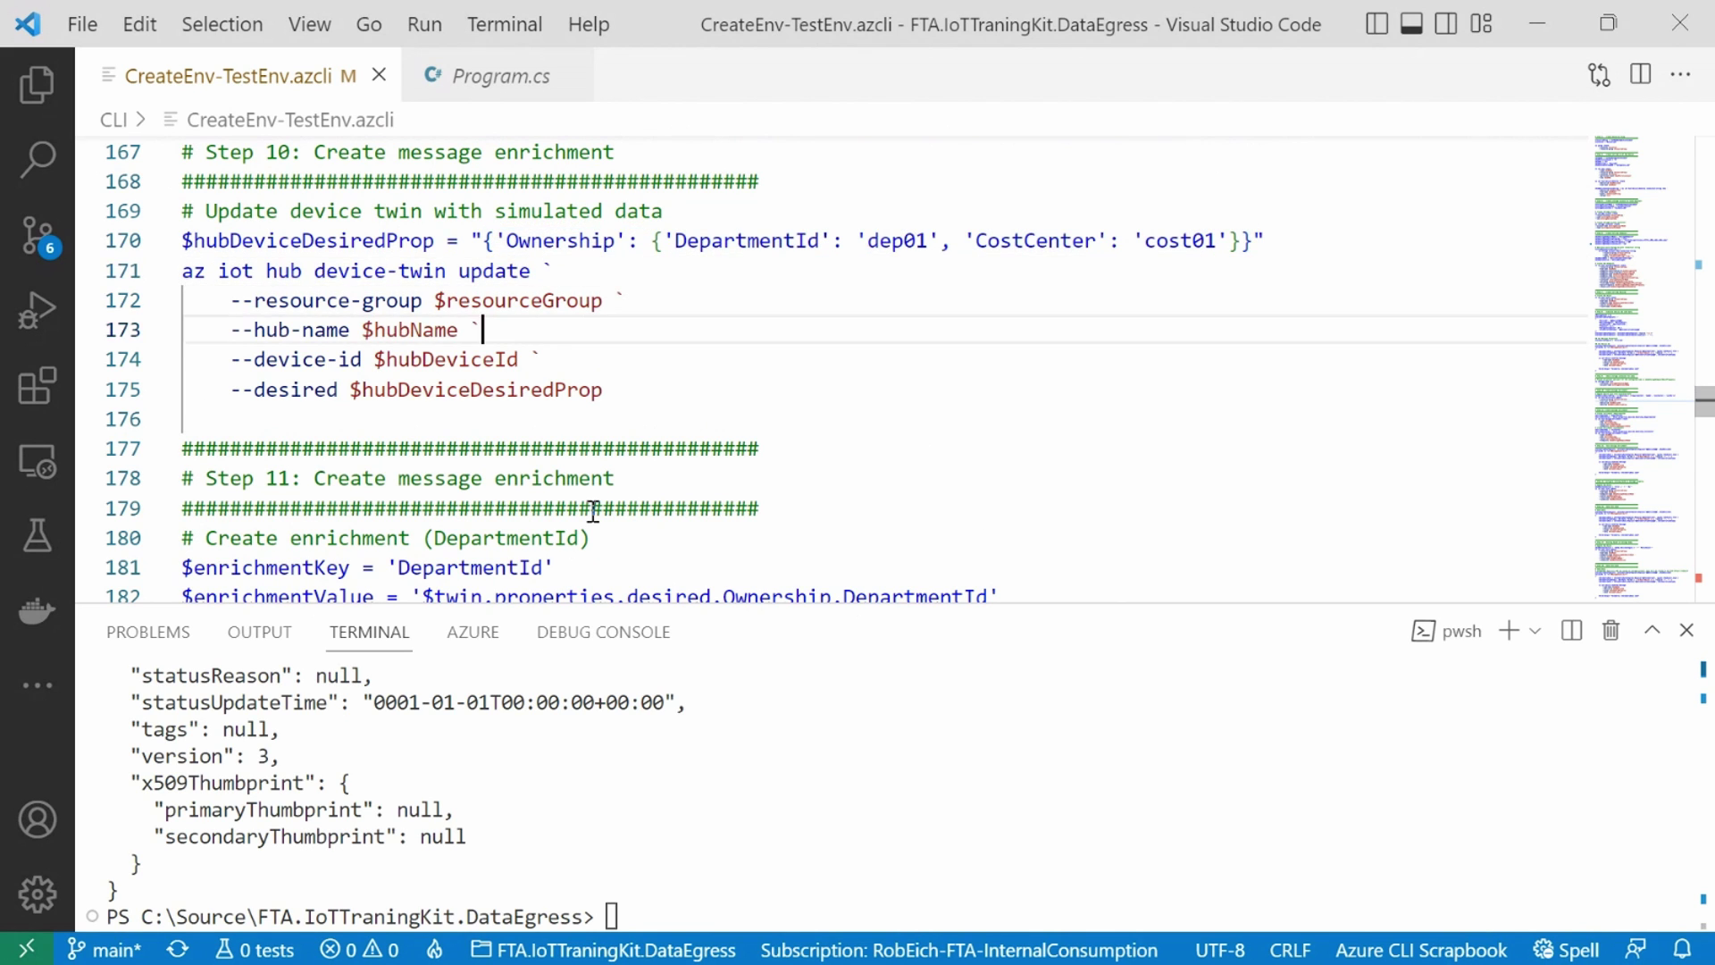
key("Down")
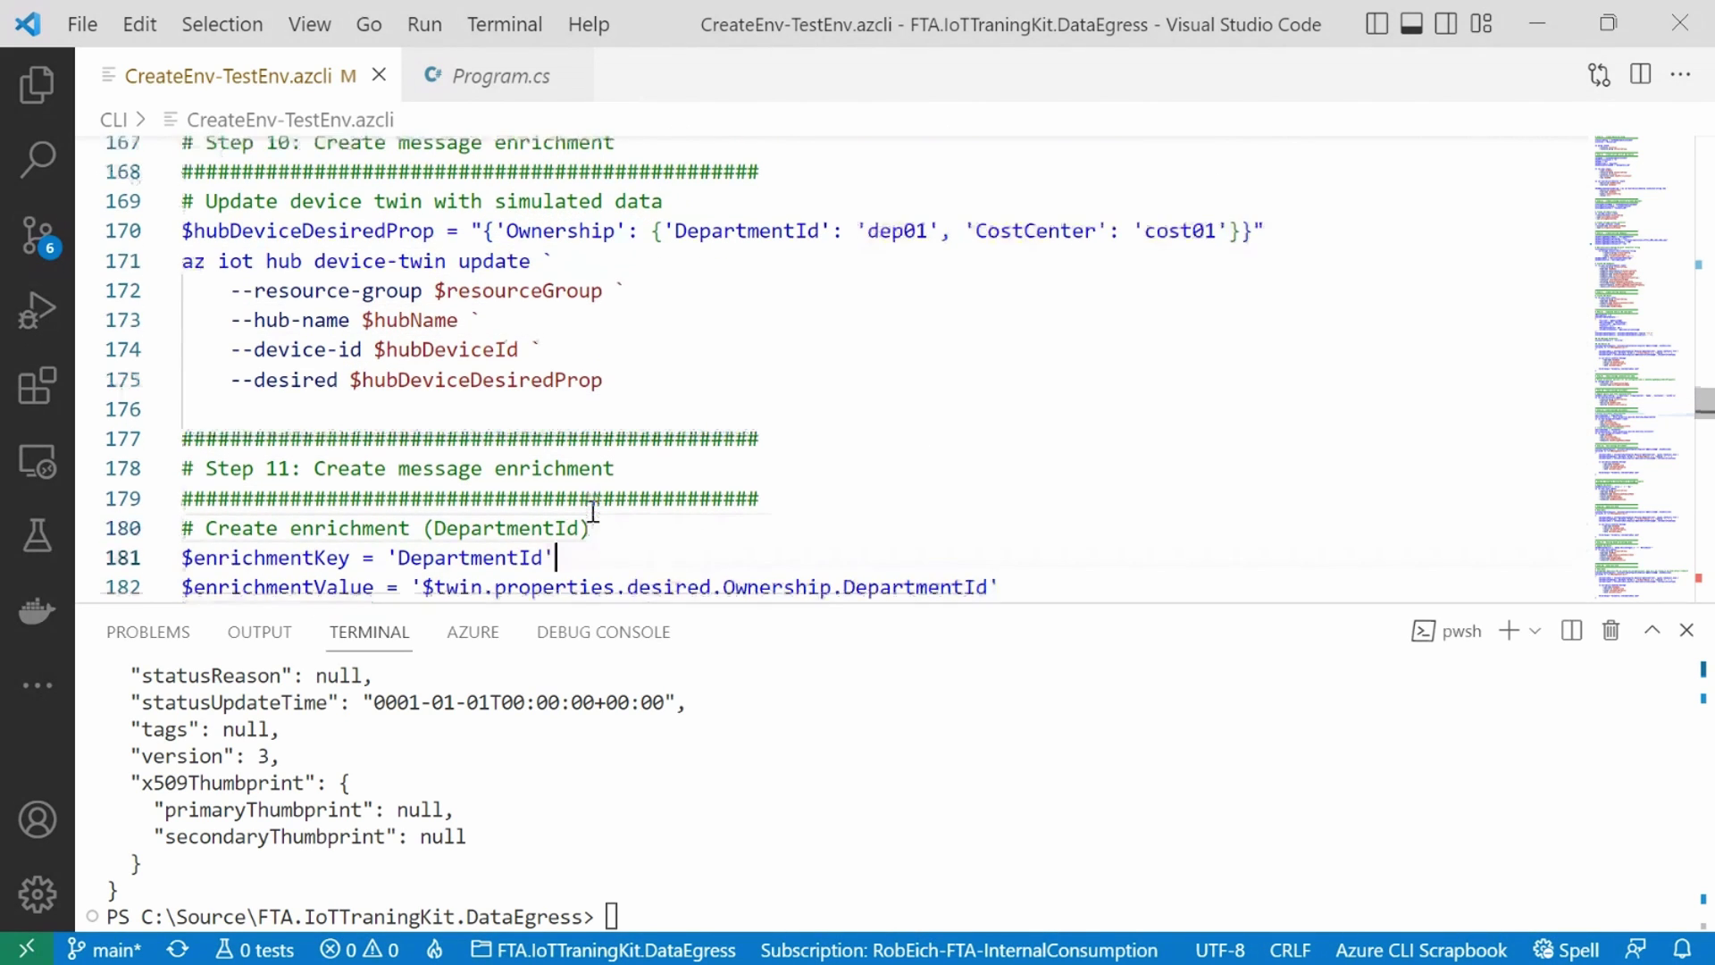
key("Home")
key("shift+Down")
key("shift+Down")
key("shift+Down")
key("shift+Down")
key("shift+Down")
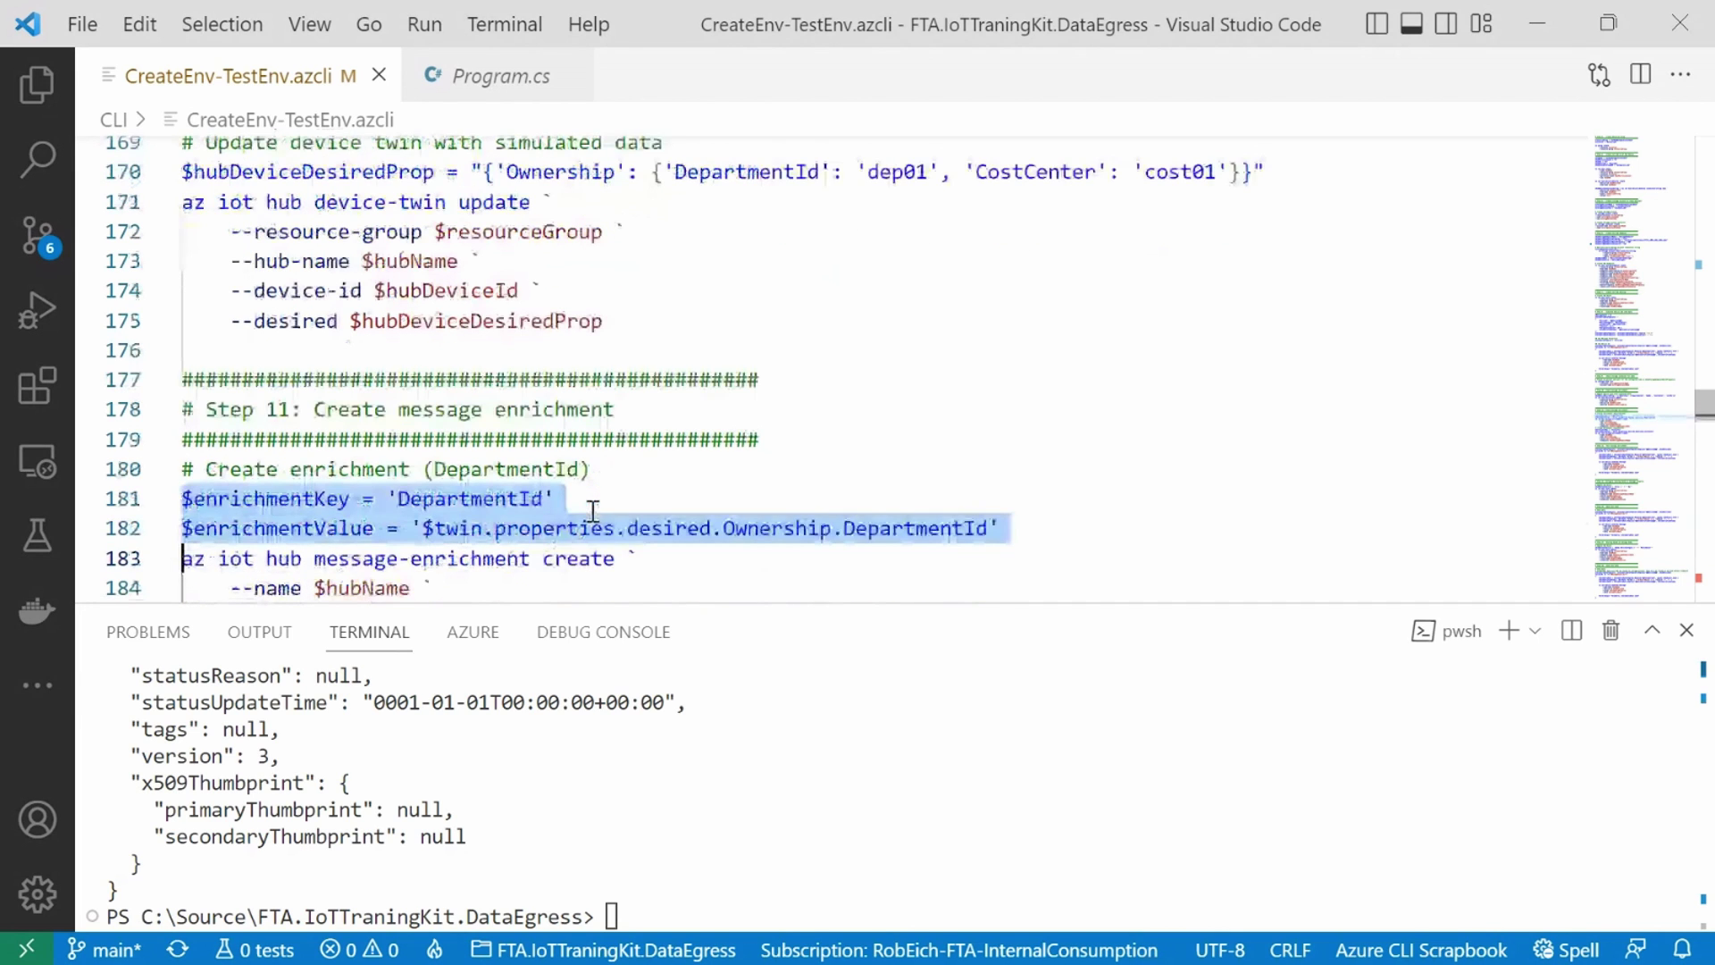
key("shift+Down")
key("shift+Down")
key("shift+Down")
key("shift+Down")
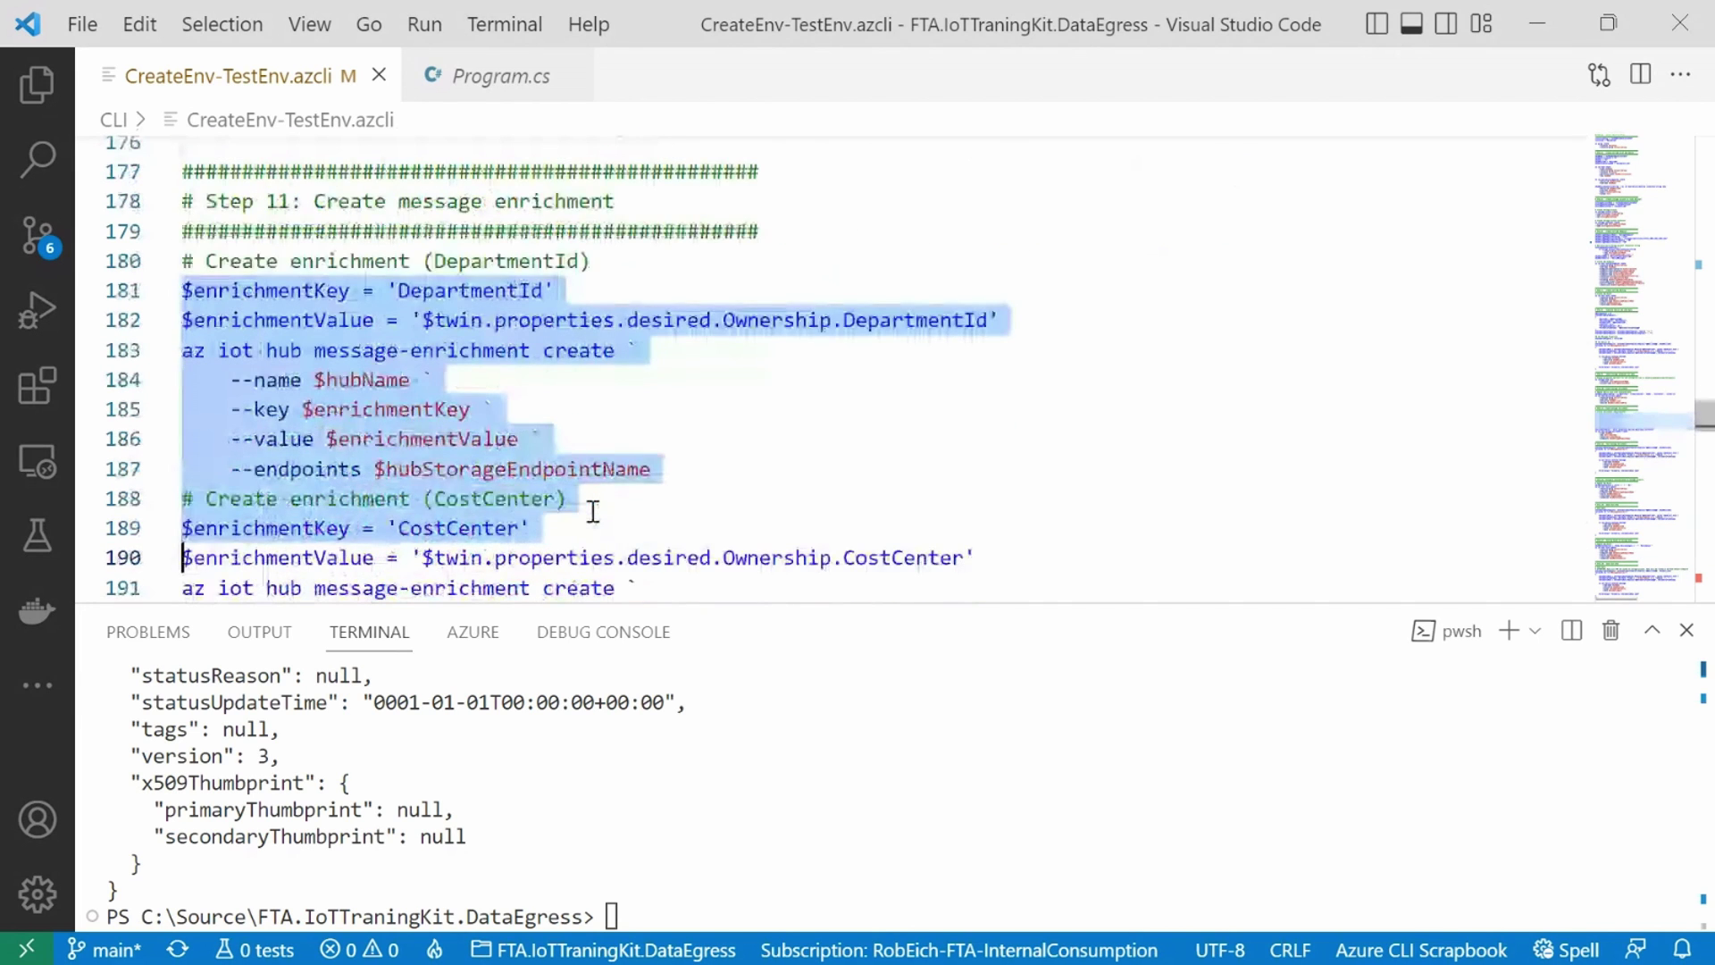
key("shift+Down")
key("shift+Down")
key("shift+Down")
key("shift+Down")
key("shift+Down")
key("shift+Down")
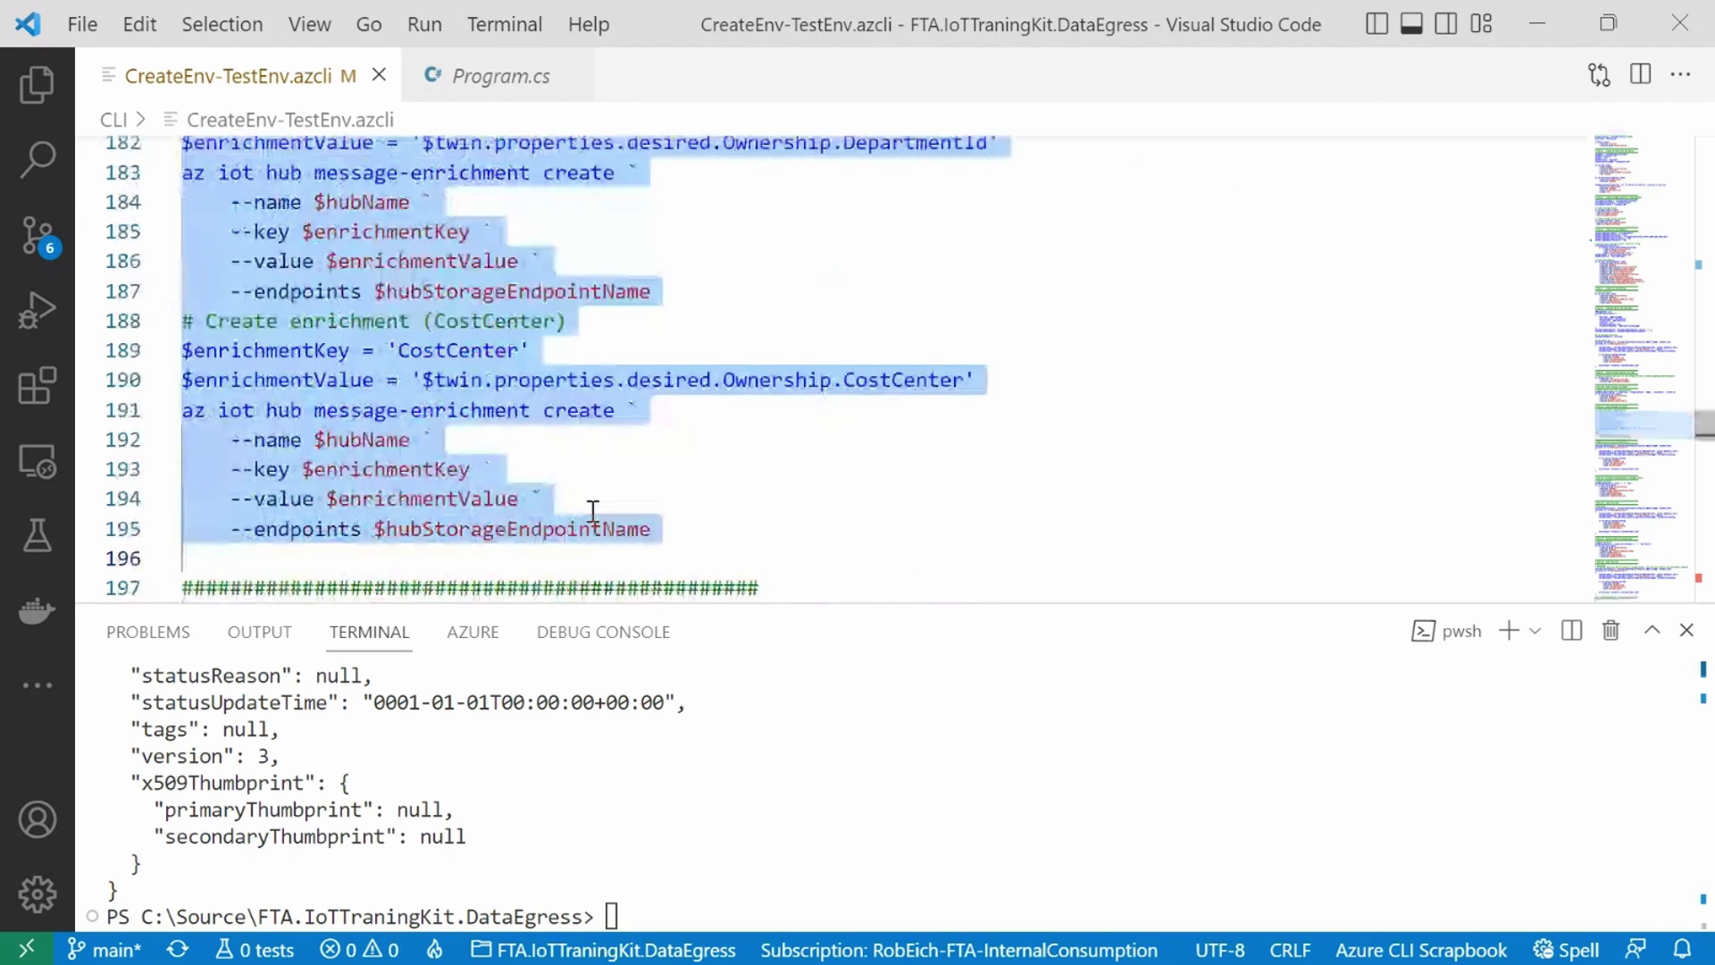
key("ctrl+apostrophe")
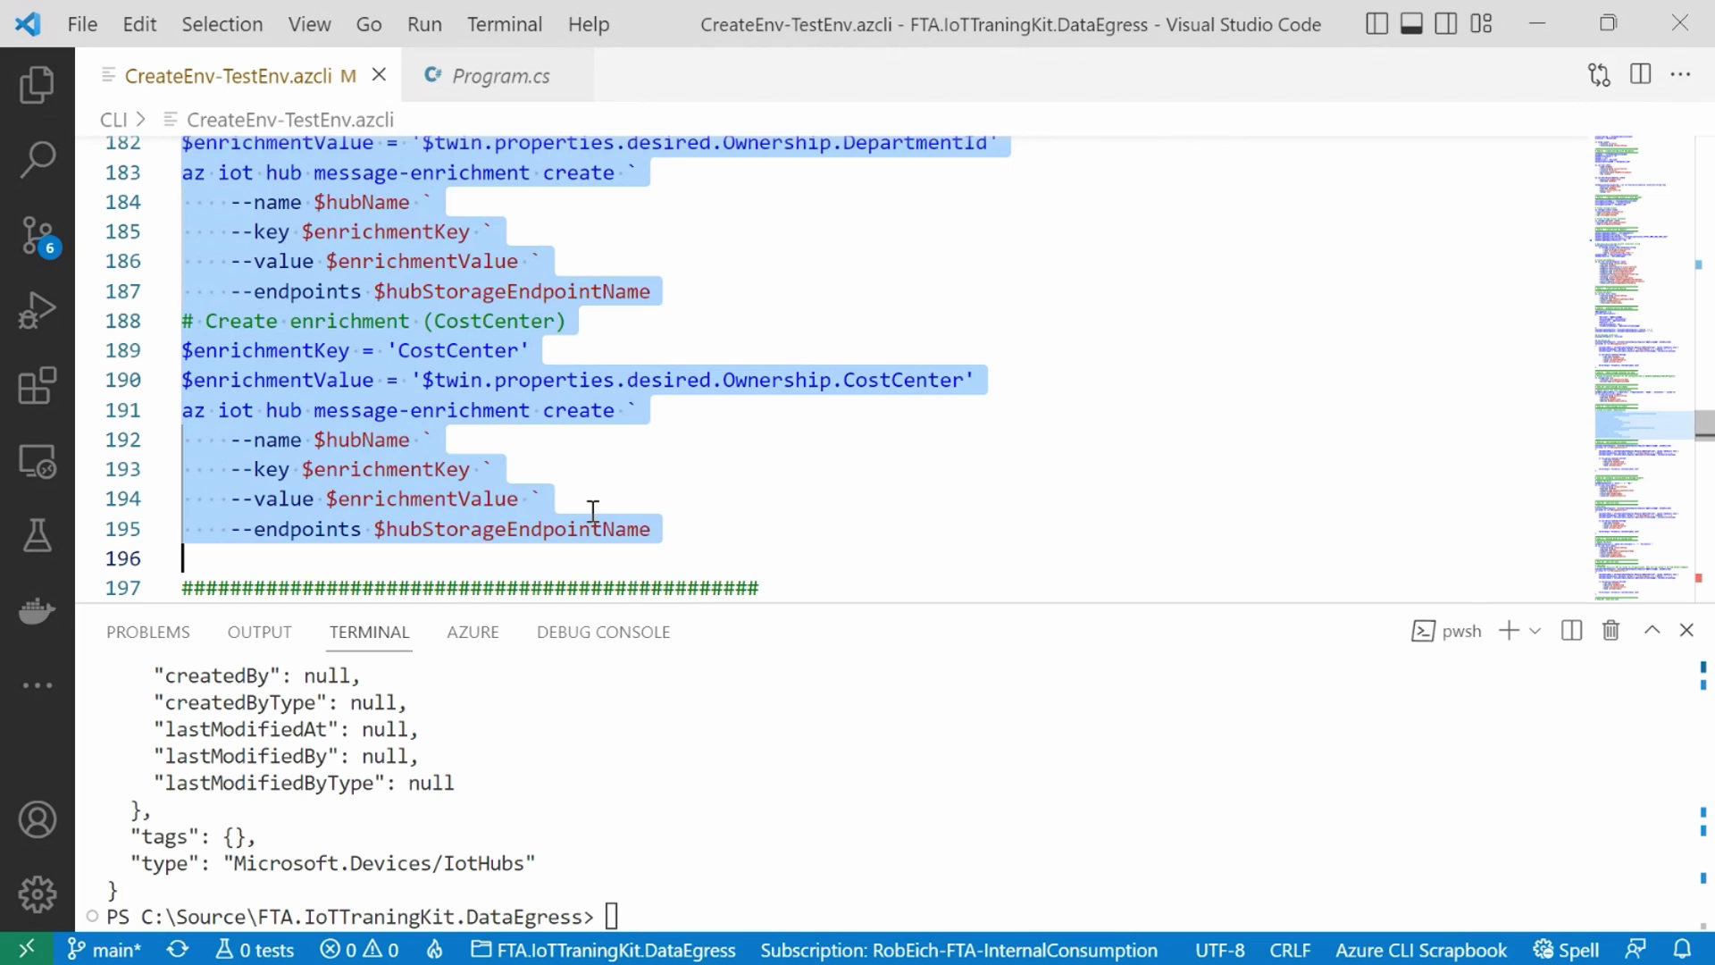
Step: Run the Step 12 code, from the $telemetryDataTemplate line through the for loop, to send telemetry that tests the enrichment
key("Down")
key("Down")
key("Down")
key("Down")
key("Down")
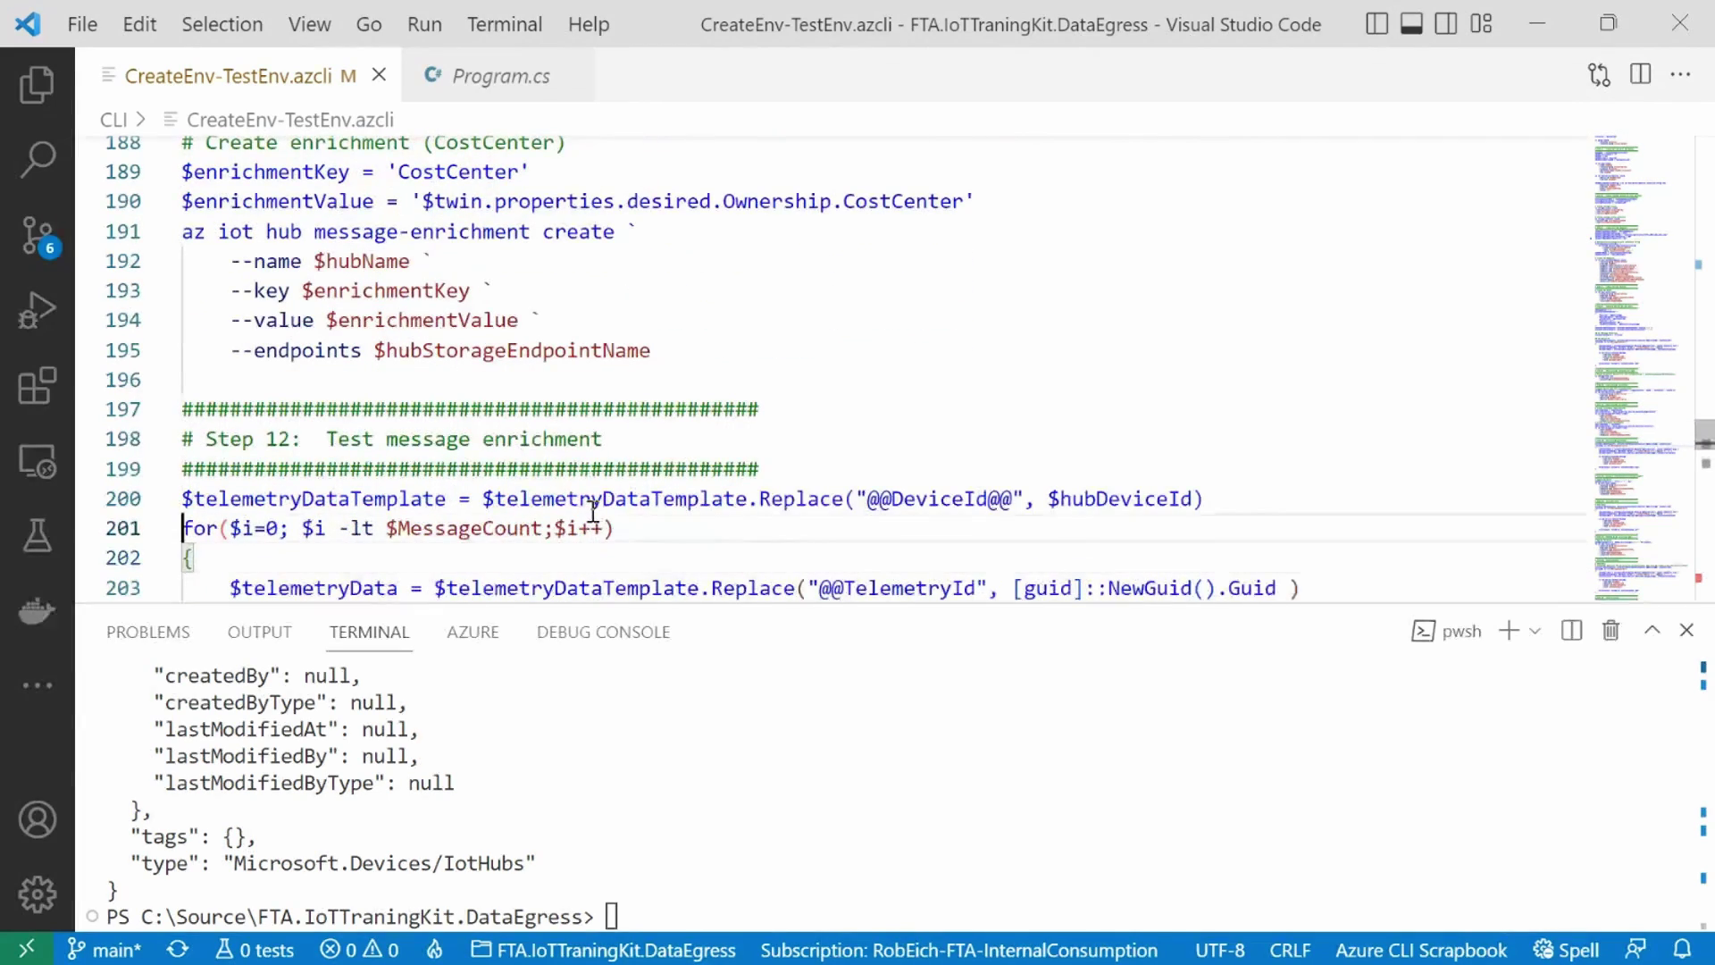
key("Up")
key("shift+Down")
key("shift+Down")
key("shift+Down")
key("shift+Down")
key("shift+Down")
key("shift+Down")
key("shift+Down")
key("shift+Down")
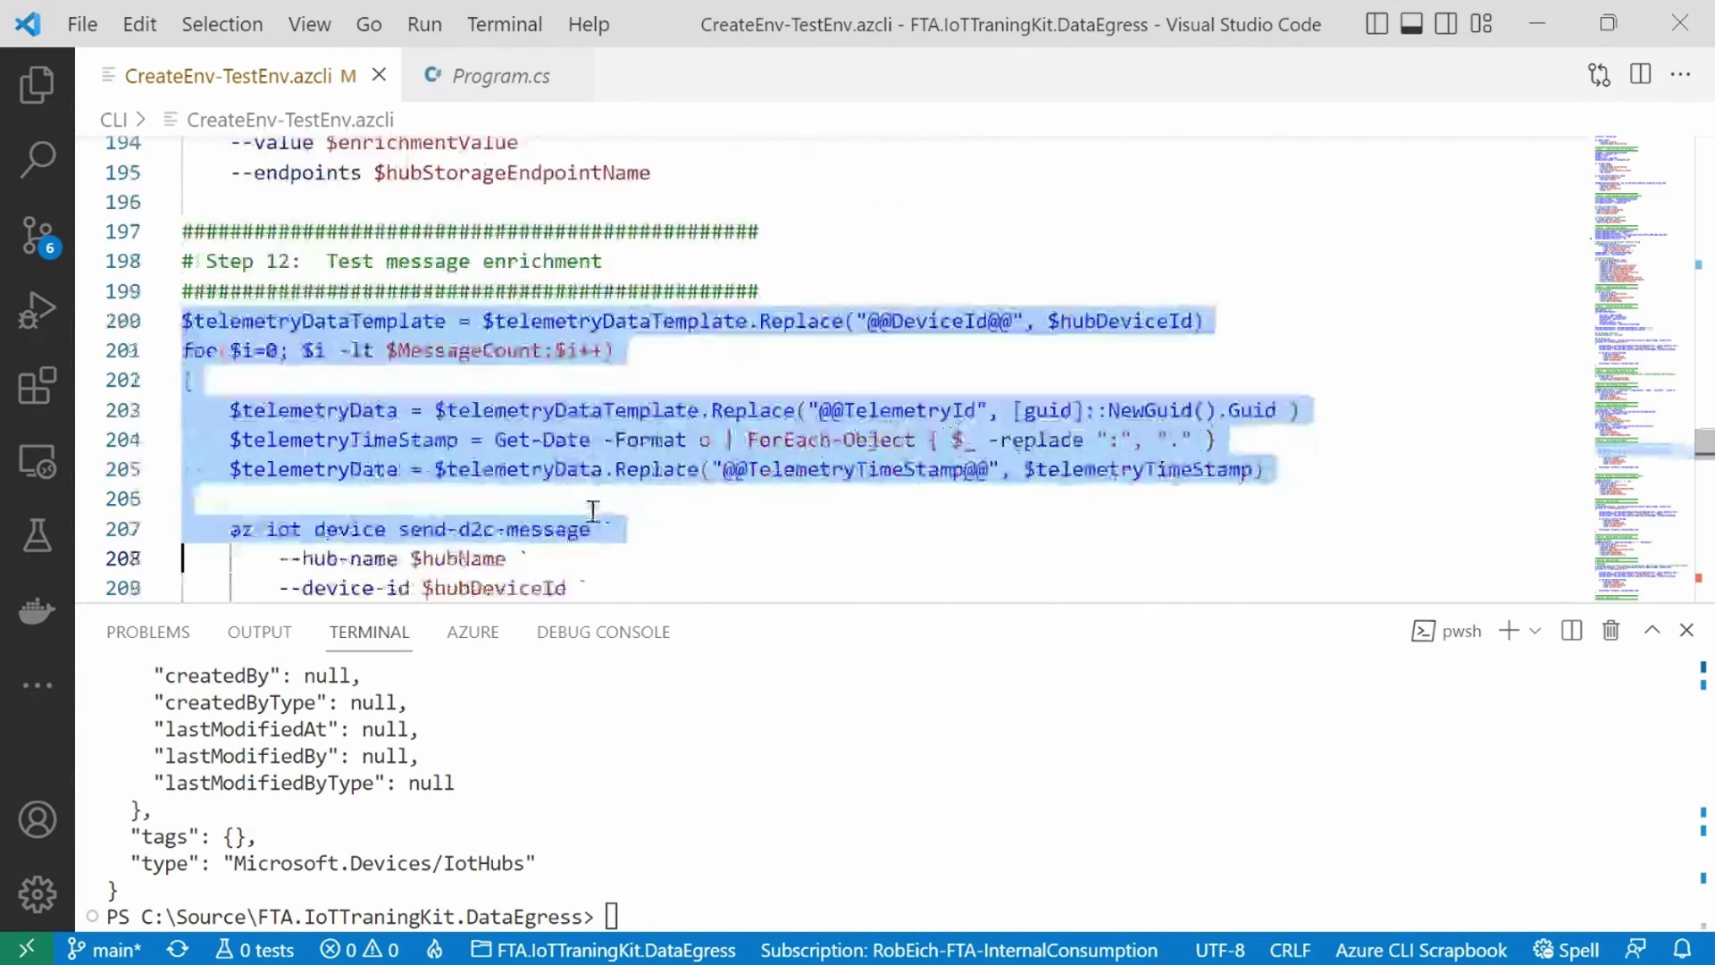
key("shift+Down")
key("shift+Down")
key("shift+Down")
key("shift+Down")
key("shift+Down")
key("shift+Down")
key("shift+Down")
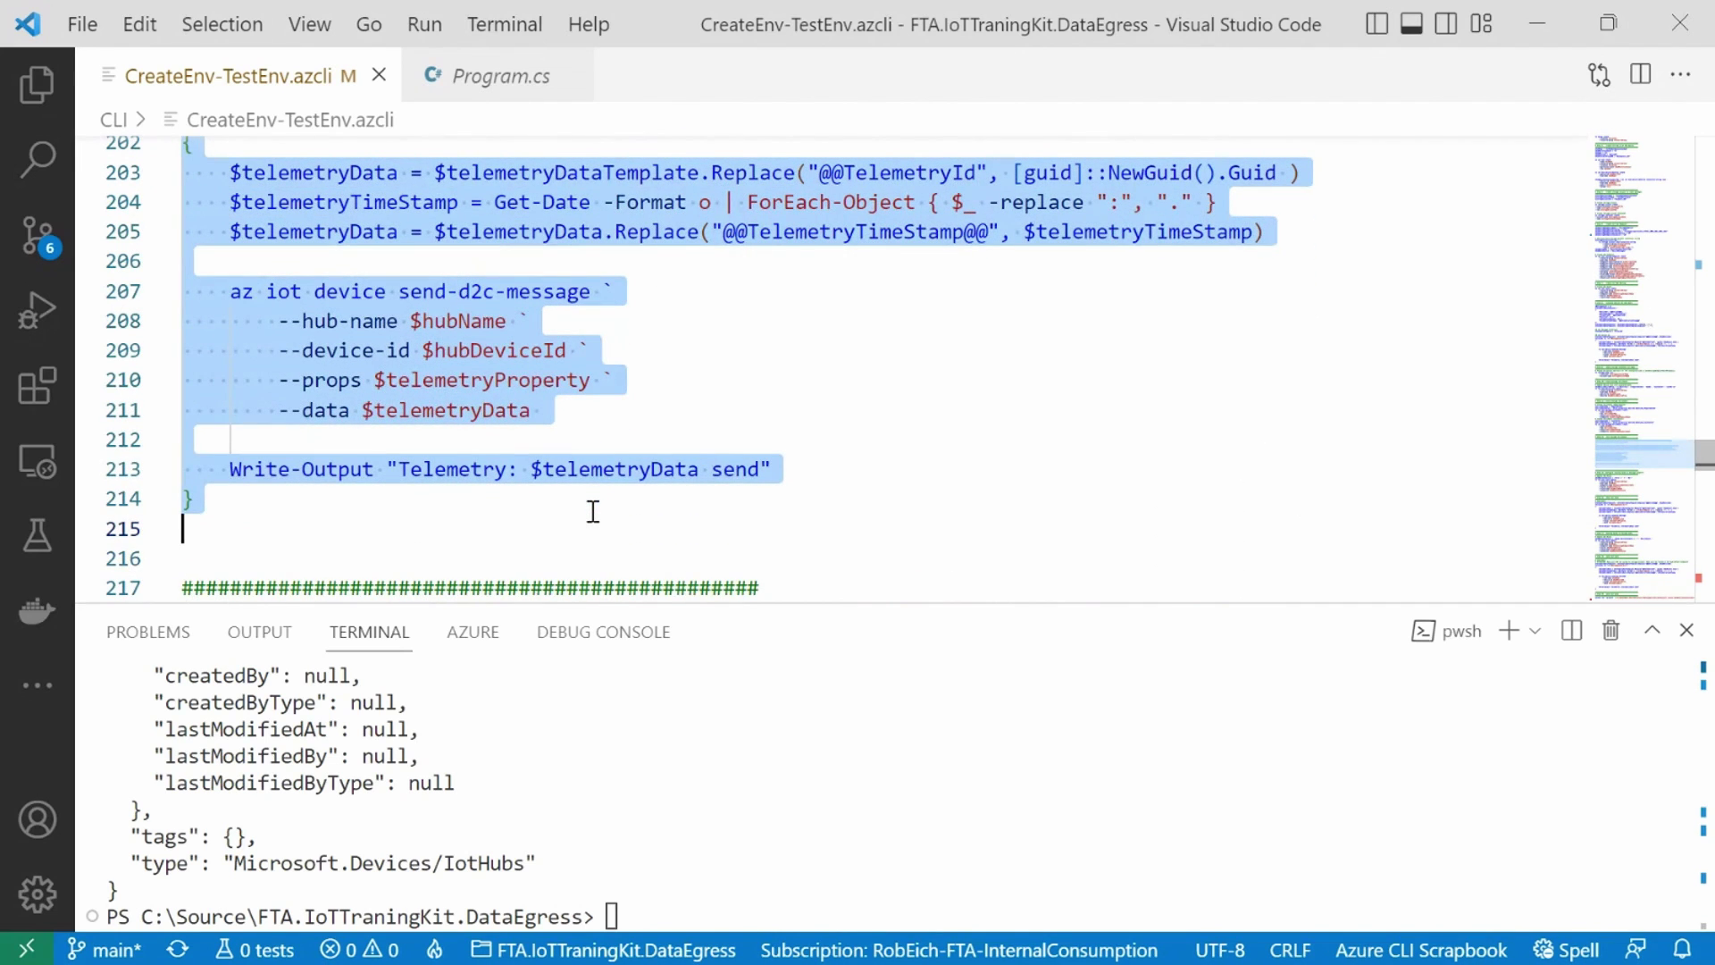
key("ctrl+apostrophe")
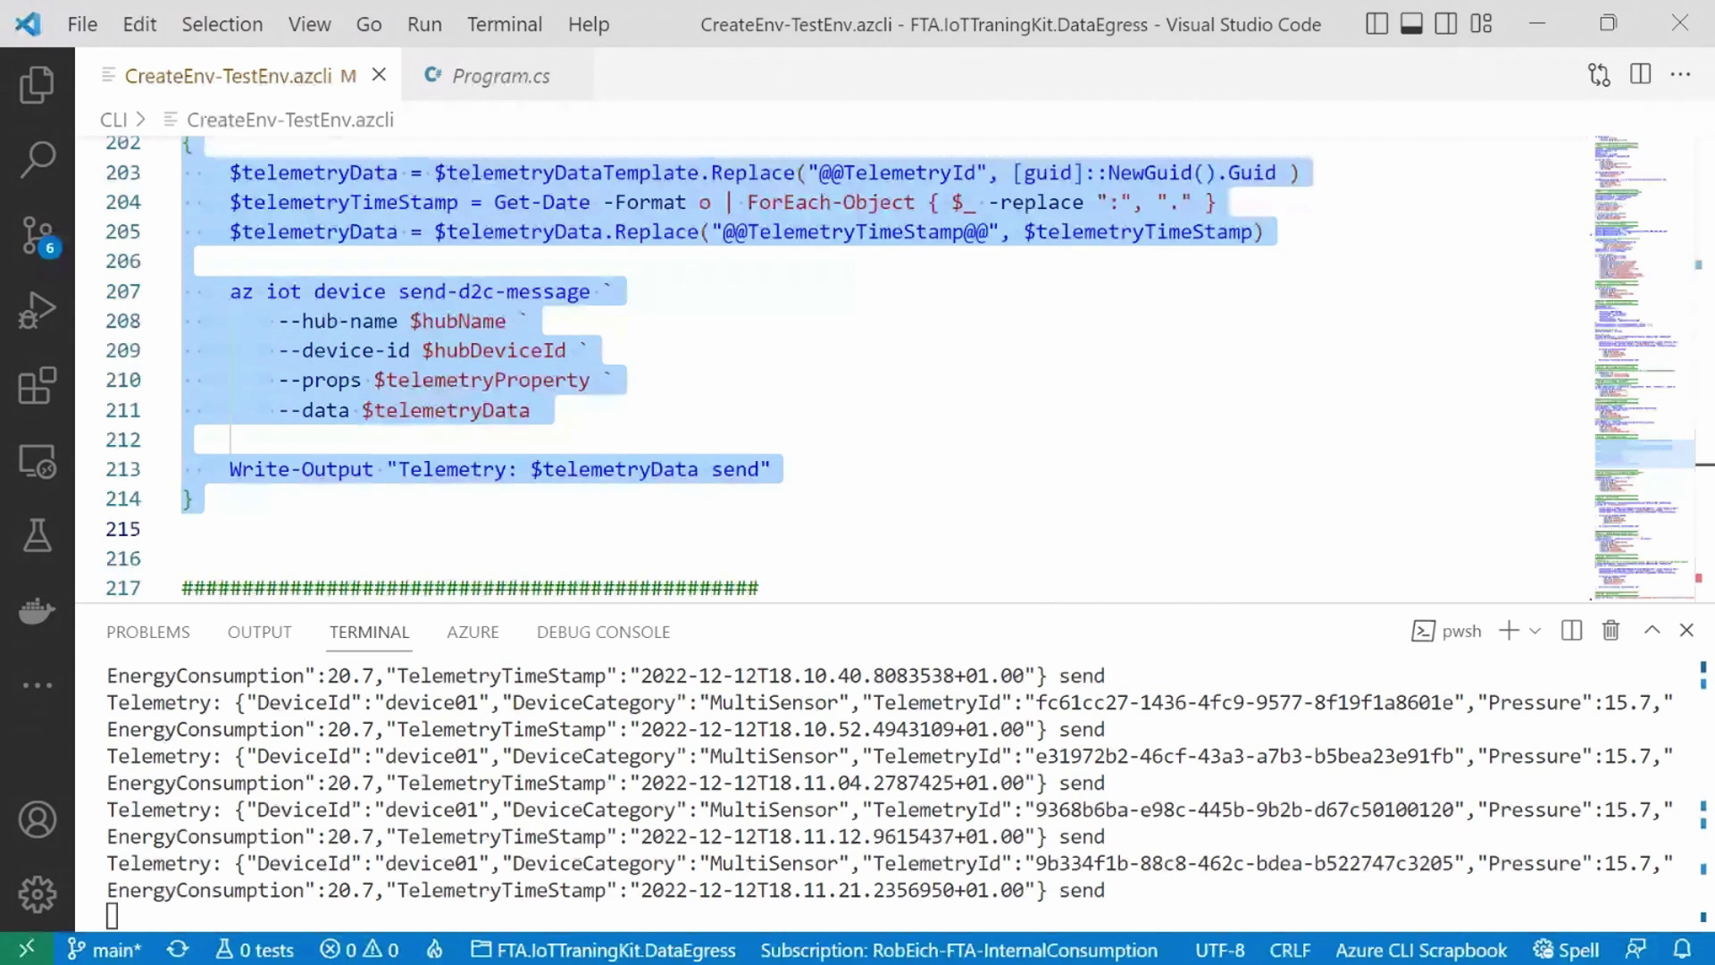
Step: Examine the Step 14 code that updates the hub route with a condition based on the message's Error property
key("Down")
key("Down")
key("Down")
key("Down")
key("Down")
key("Down")
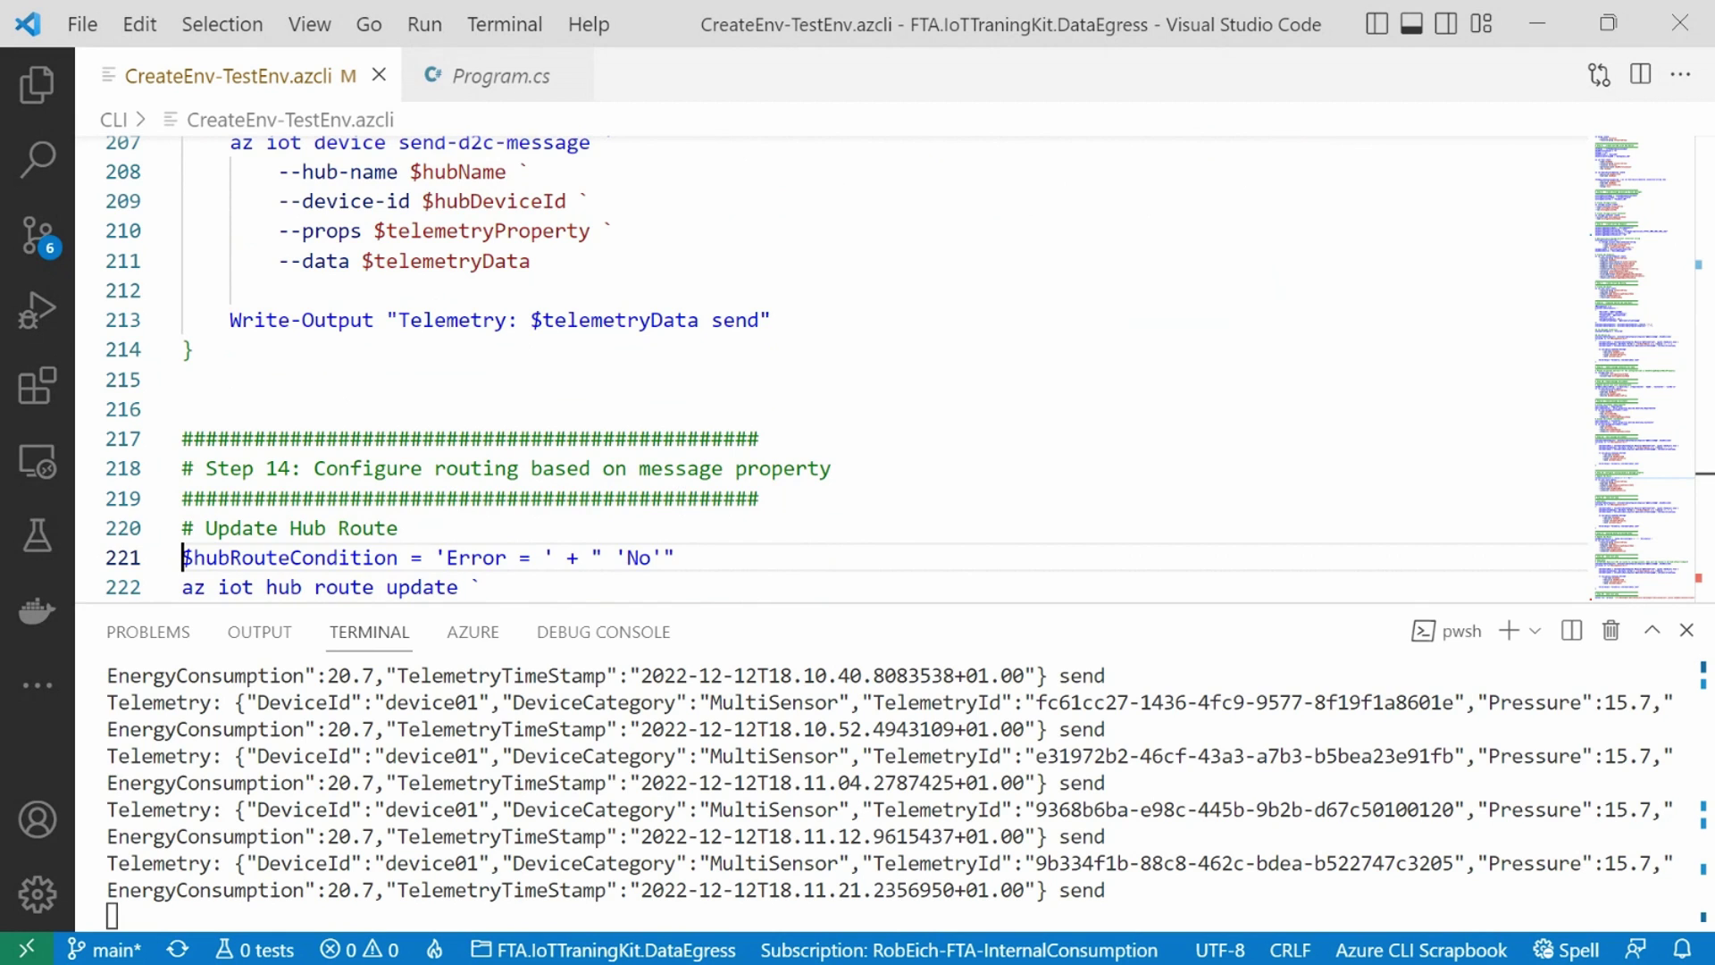
key("Down")
key("Down")
key("Down")
key("Down")
key("Down")
key("Down")
key("Down")
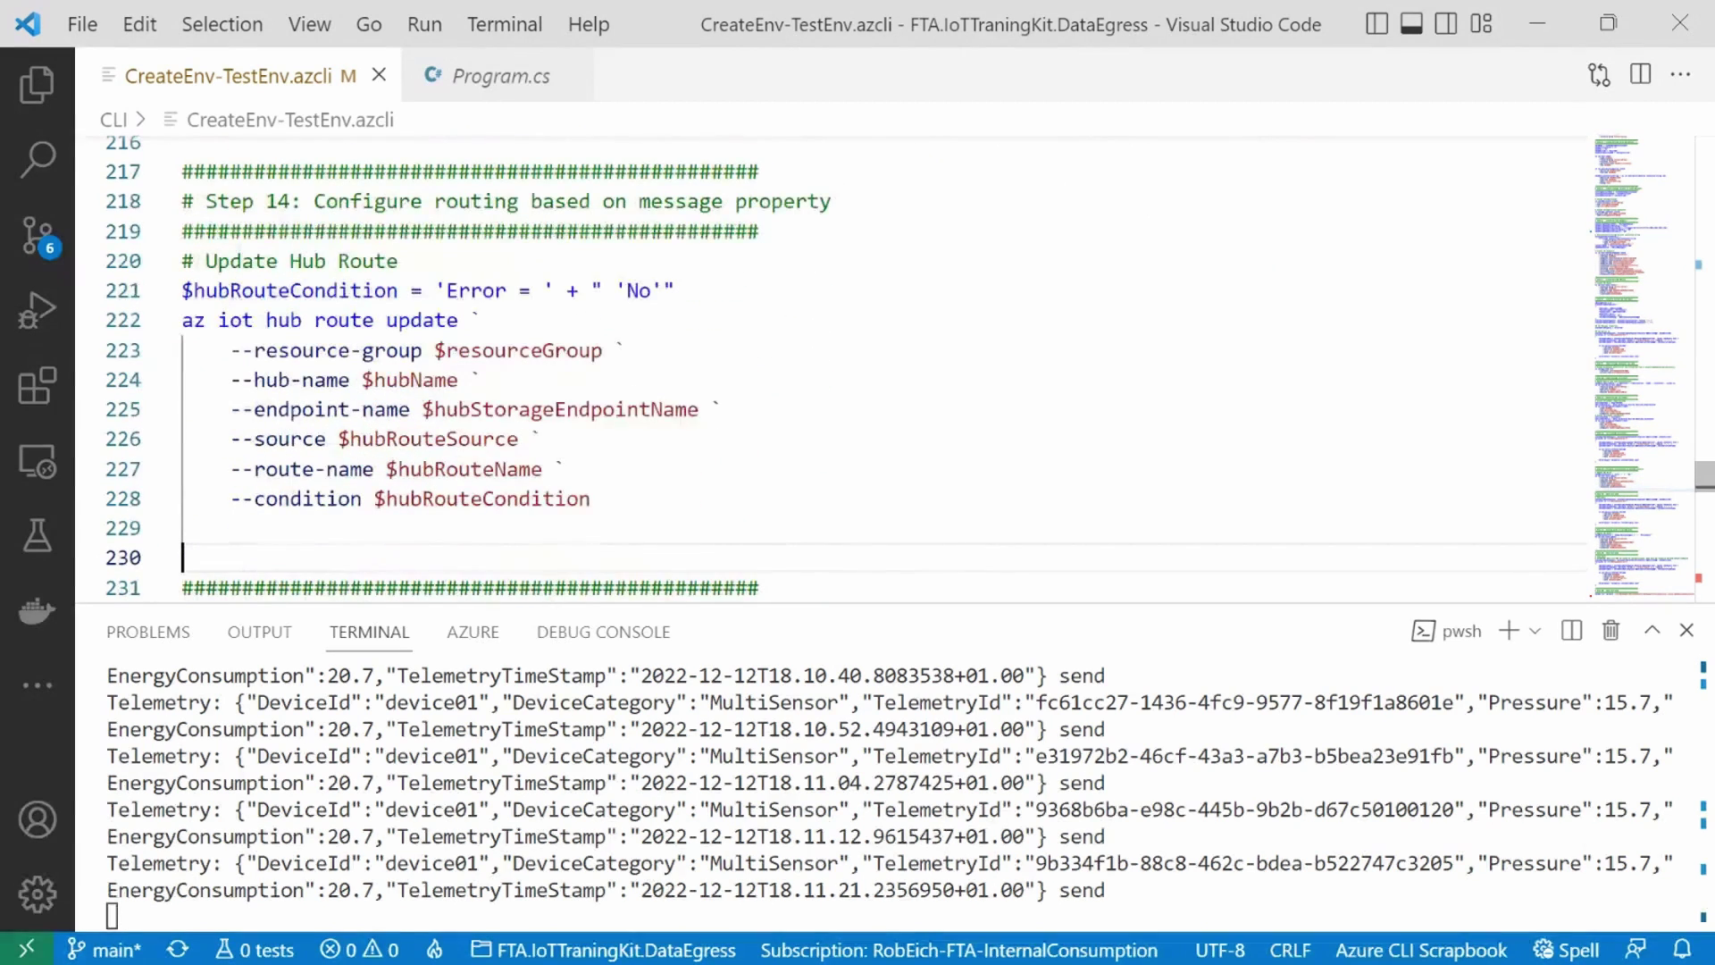
Step: Highlight the $hubRouteCondition line in Step 14 to examine the condition on the message's Error property
key("Up")
key("Up")
key("Up")
key("Up")
key("Up")
key("Up")
key("Up")
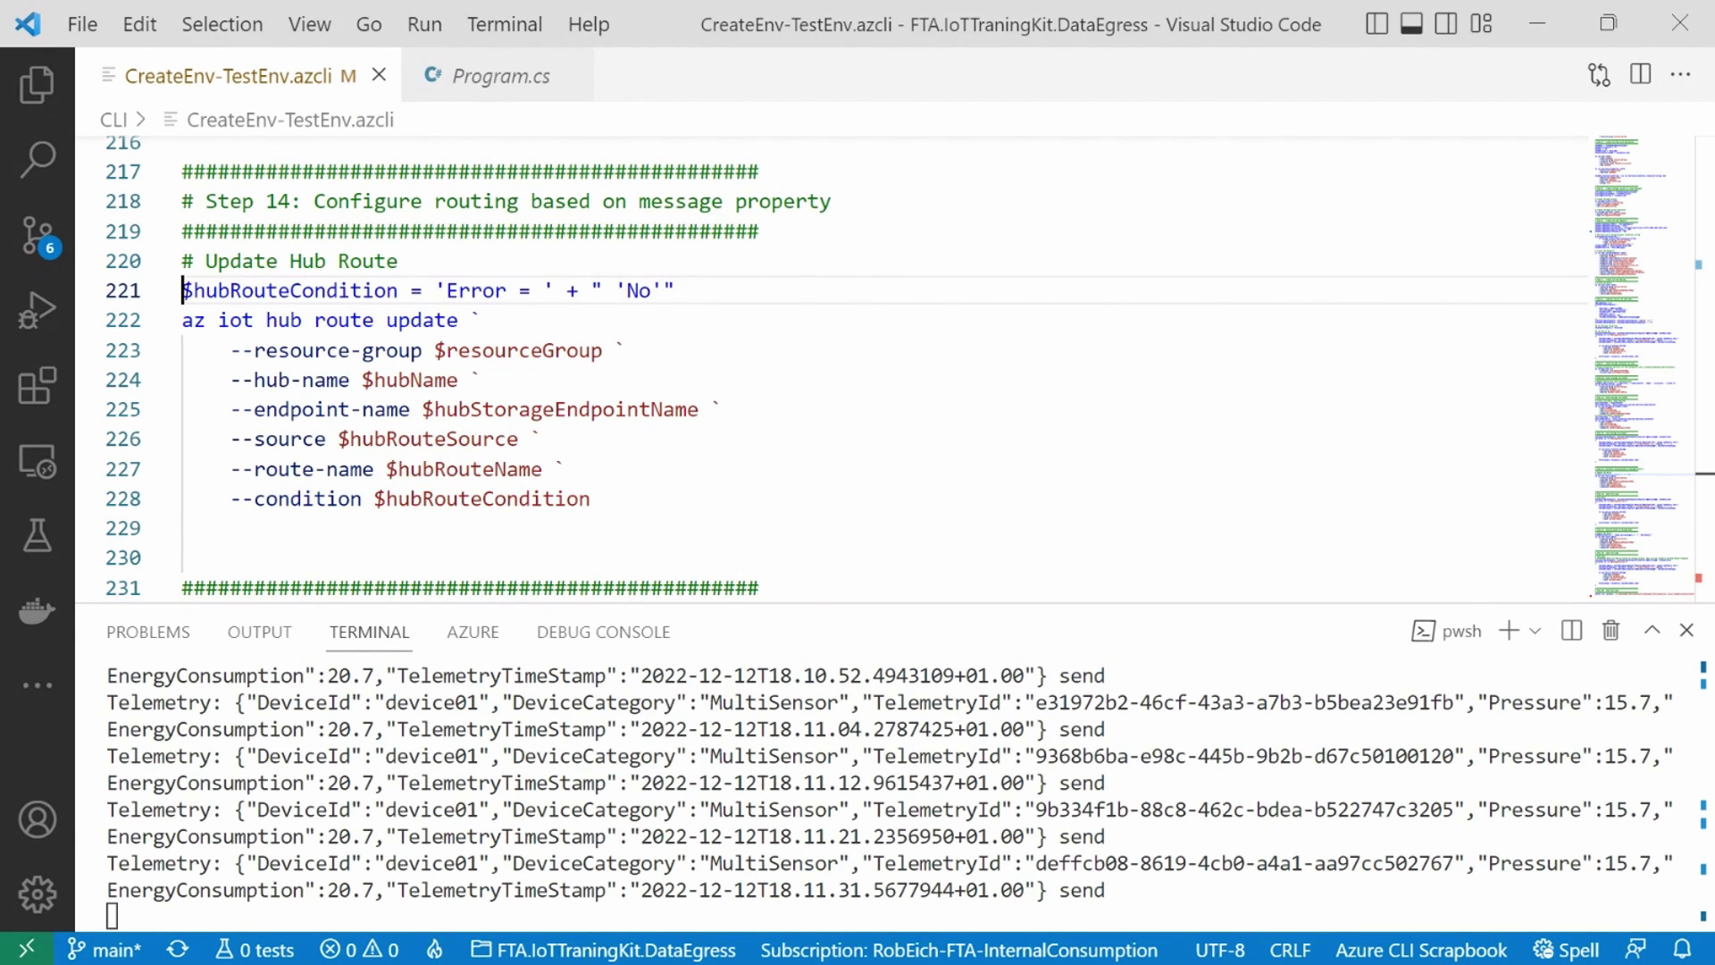
key("shift+End")
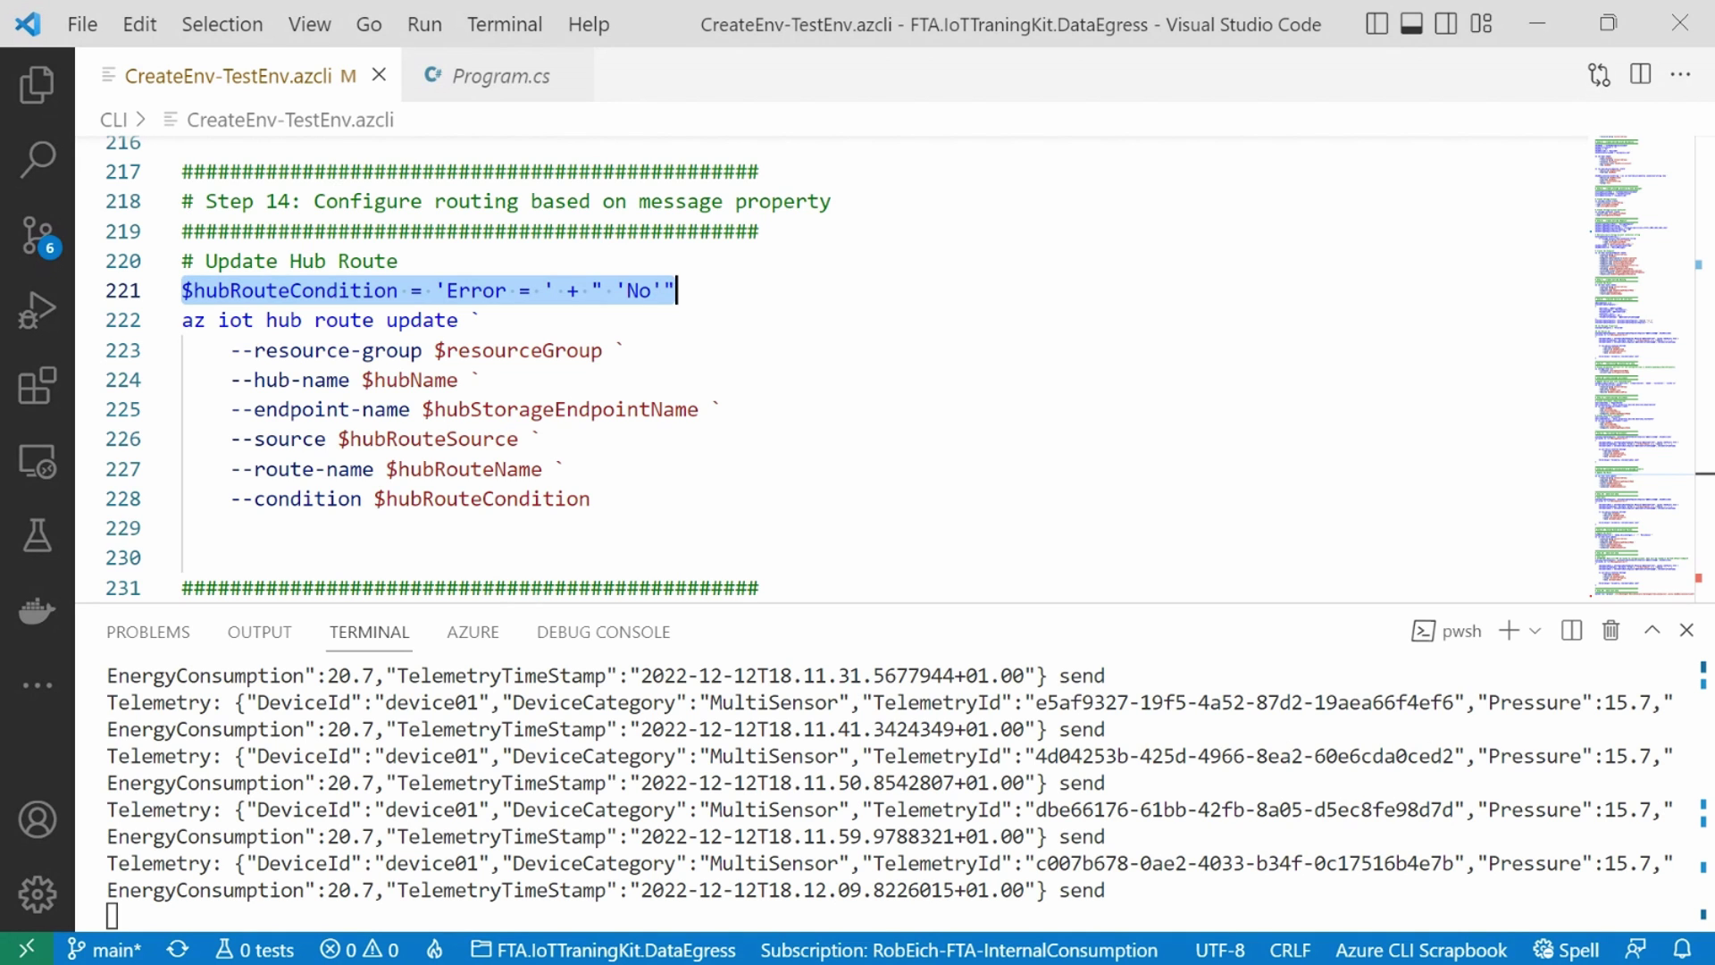
key("Return")
key("ctrl+z")
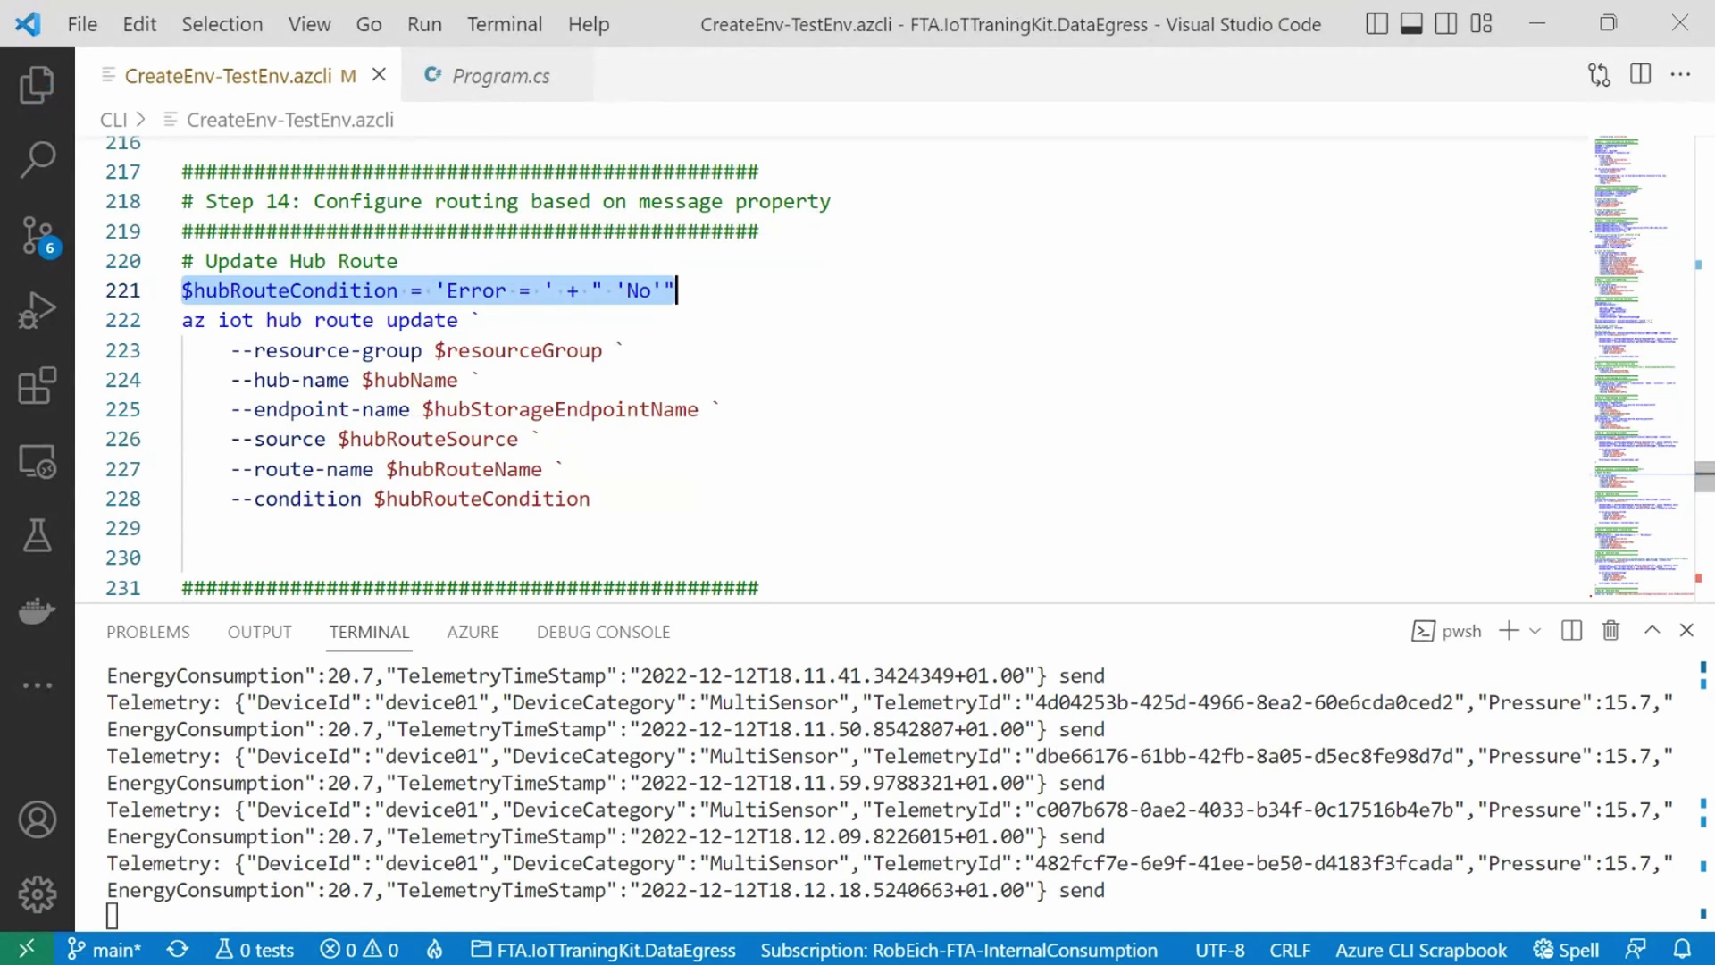
Step: Highlight the complete az iot hub route update command in Step 14, through its --condition parameter, to examine it
left_click(182, 320)
key("shift+Down")
key("shift+Down")
key("shift+Down")
key("shift+Down")
key("shift+Down")
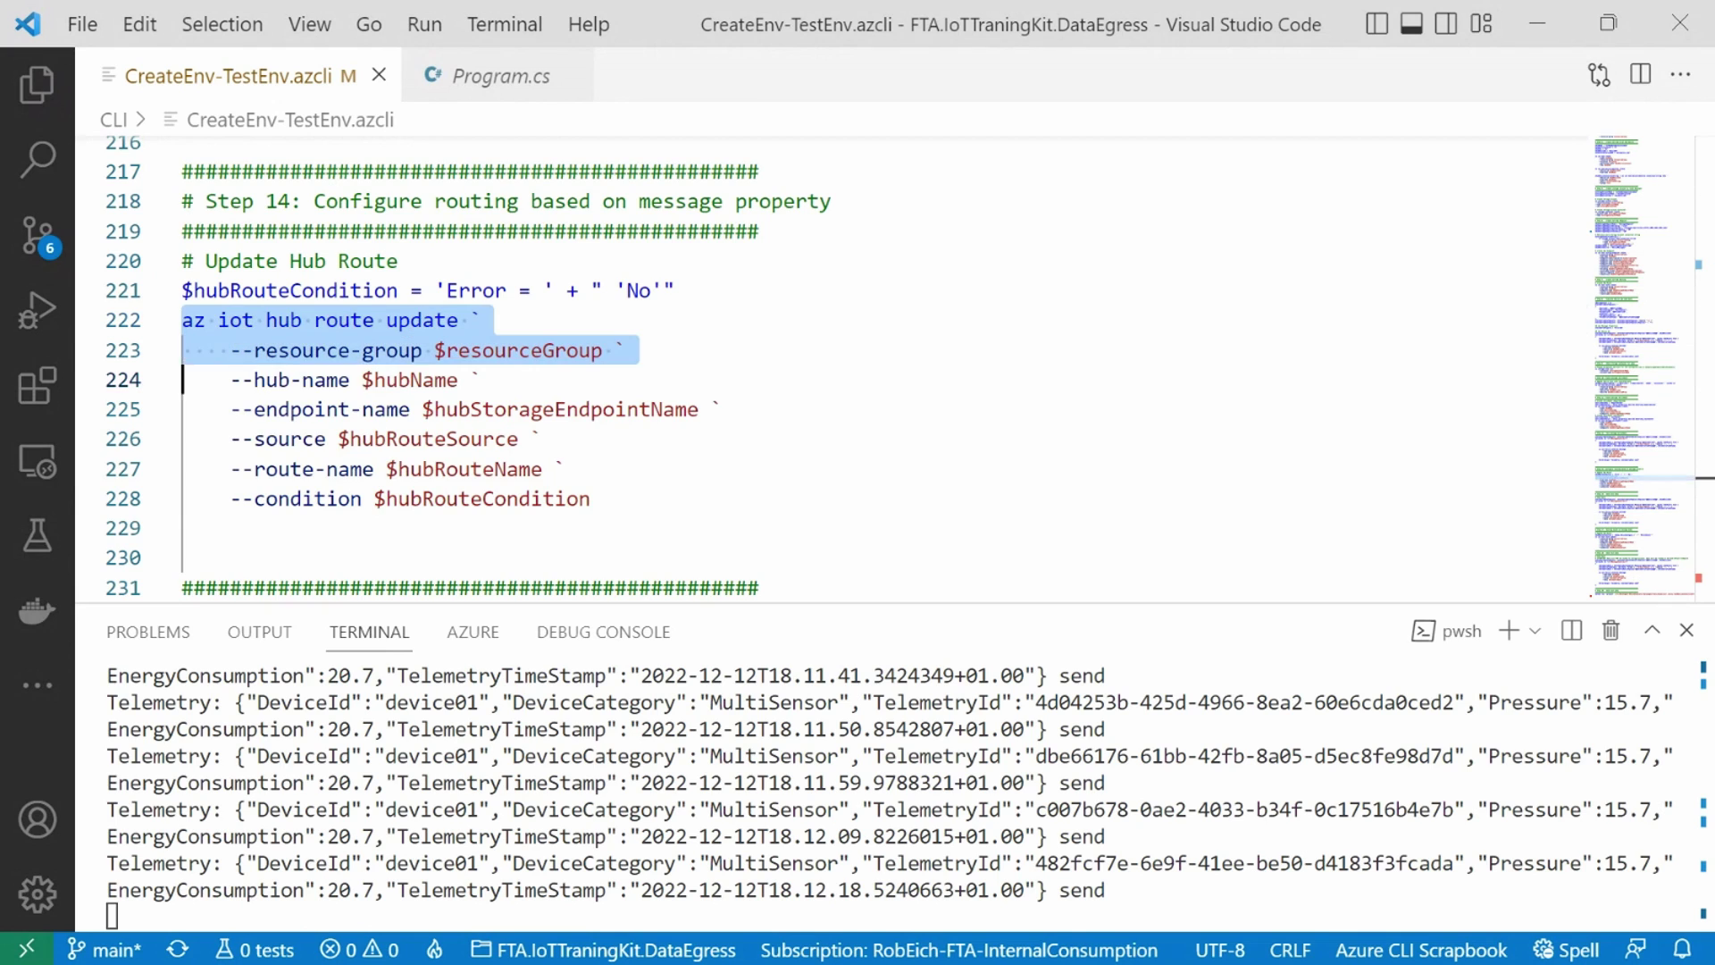
key("shift+Down")
key("shift+Down")
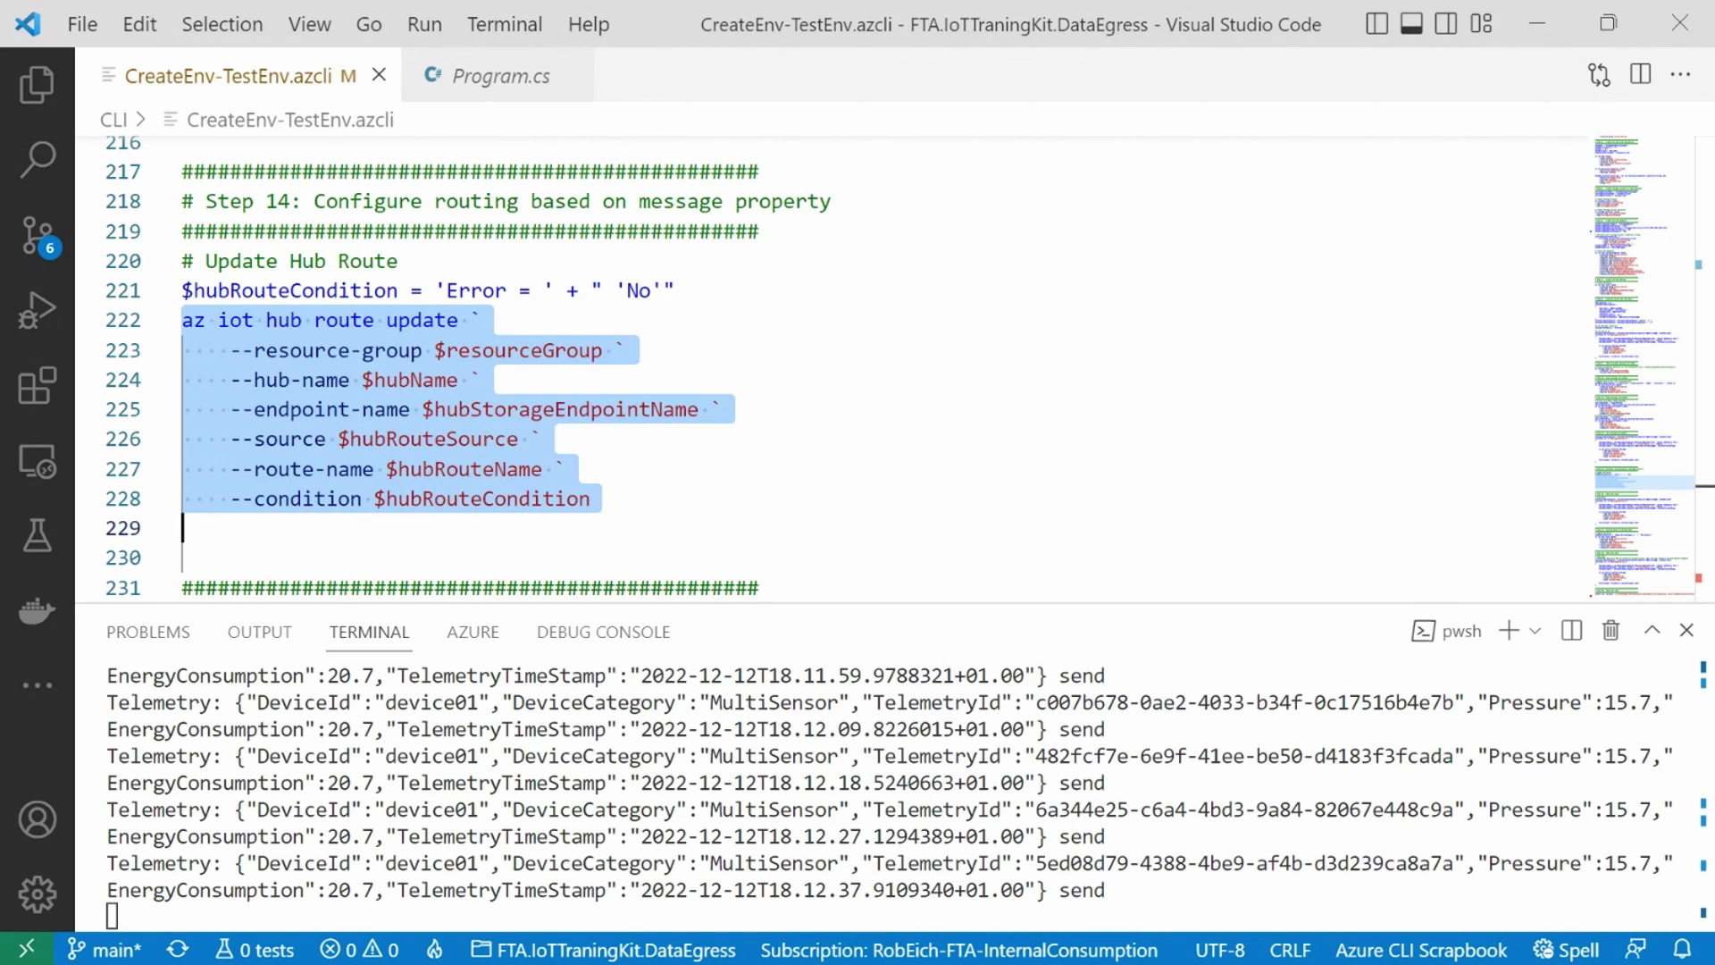
Step: Stop the telemetry sending loop still running in the terminal and confirm terminating the batch job
left_click(1219, 833)
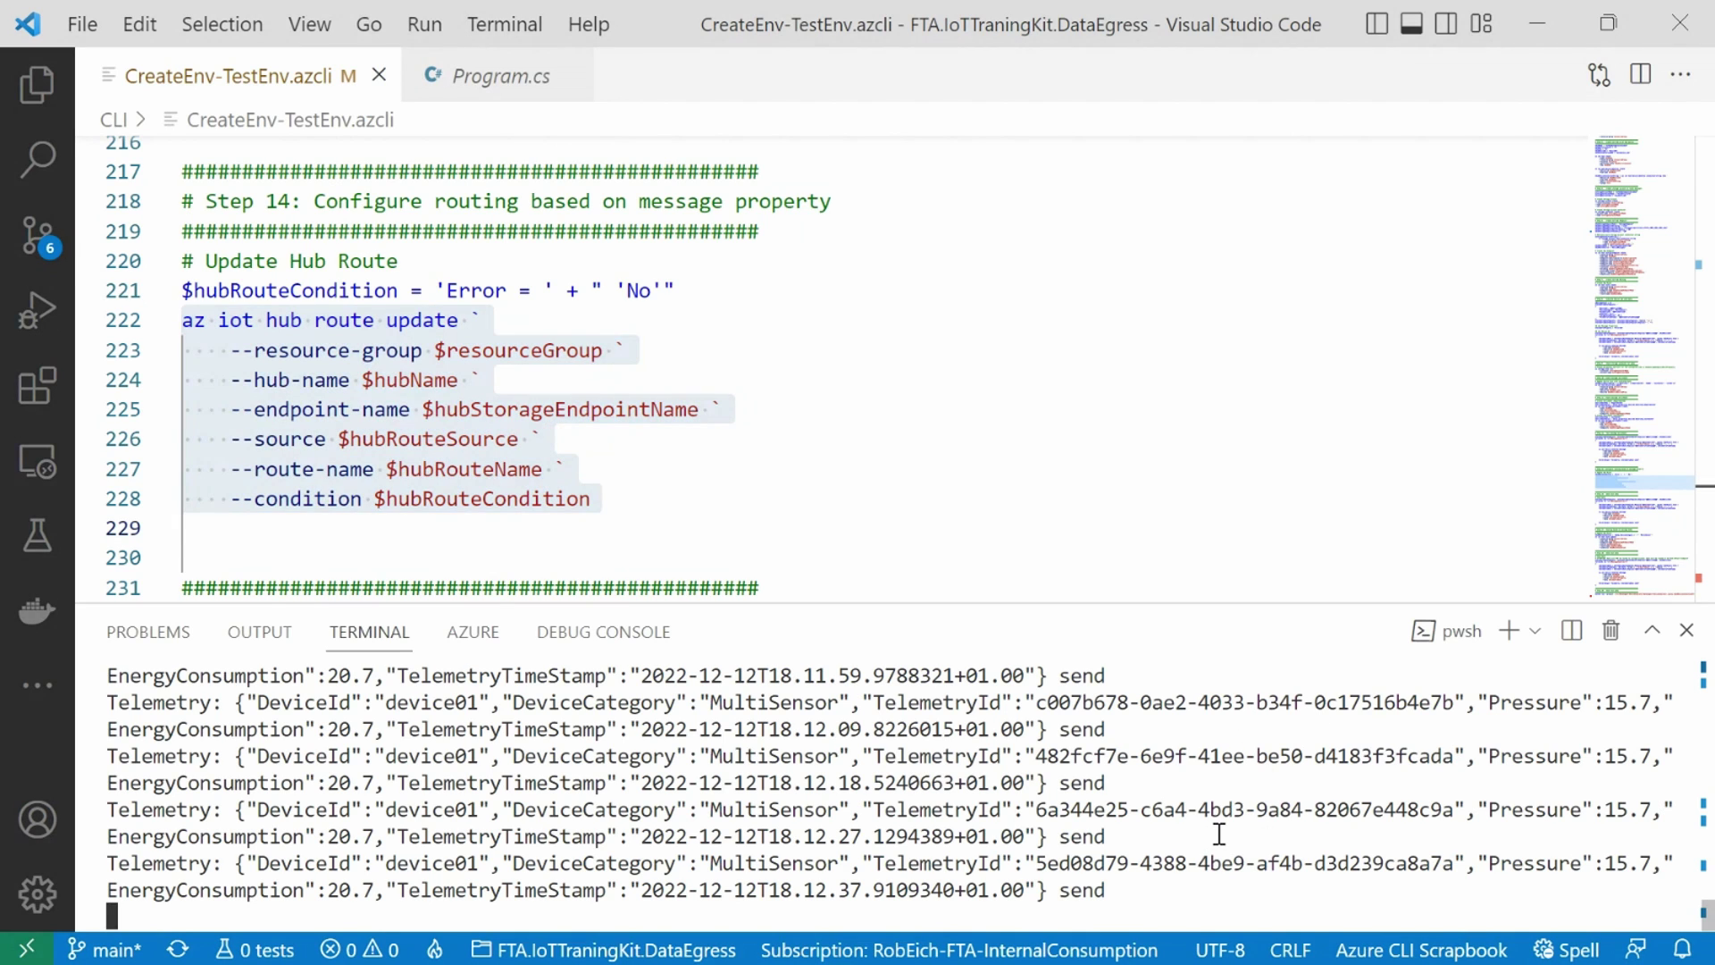
key("ctrl+c")
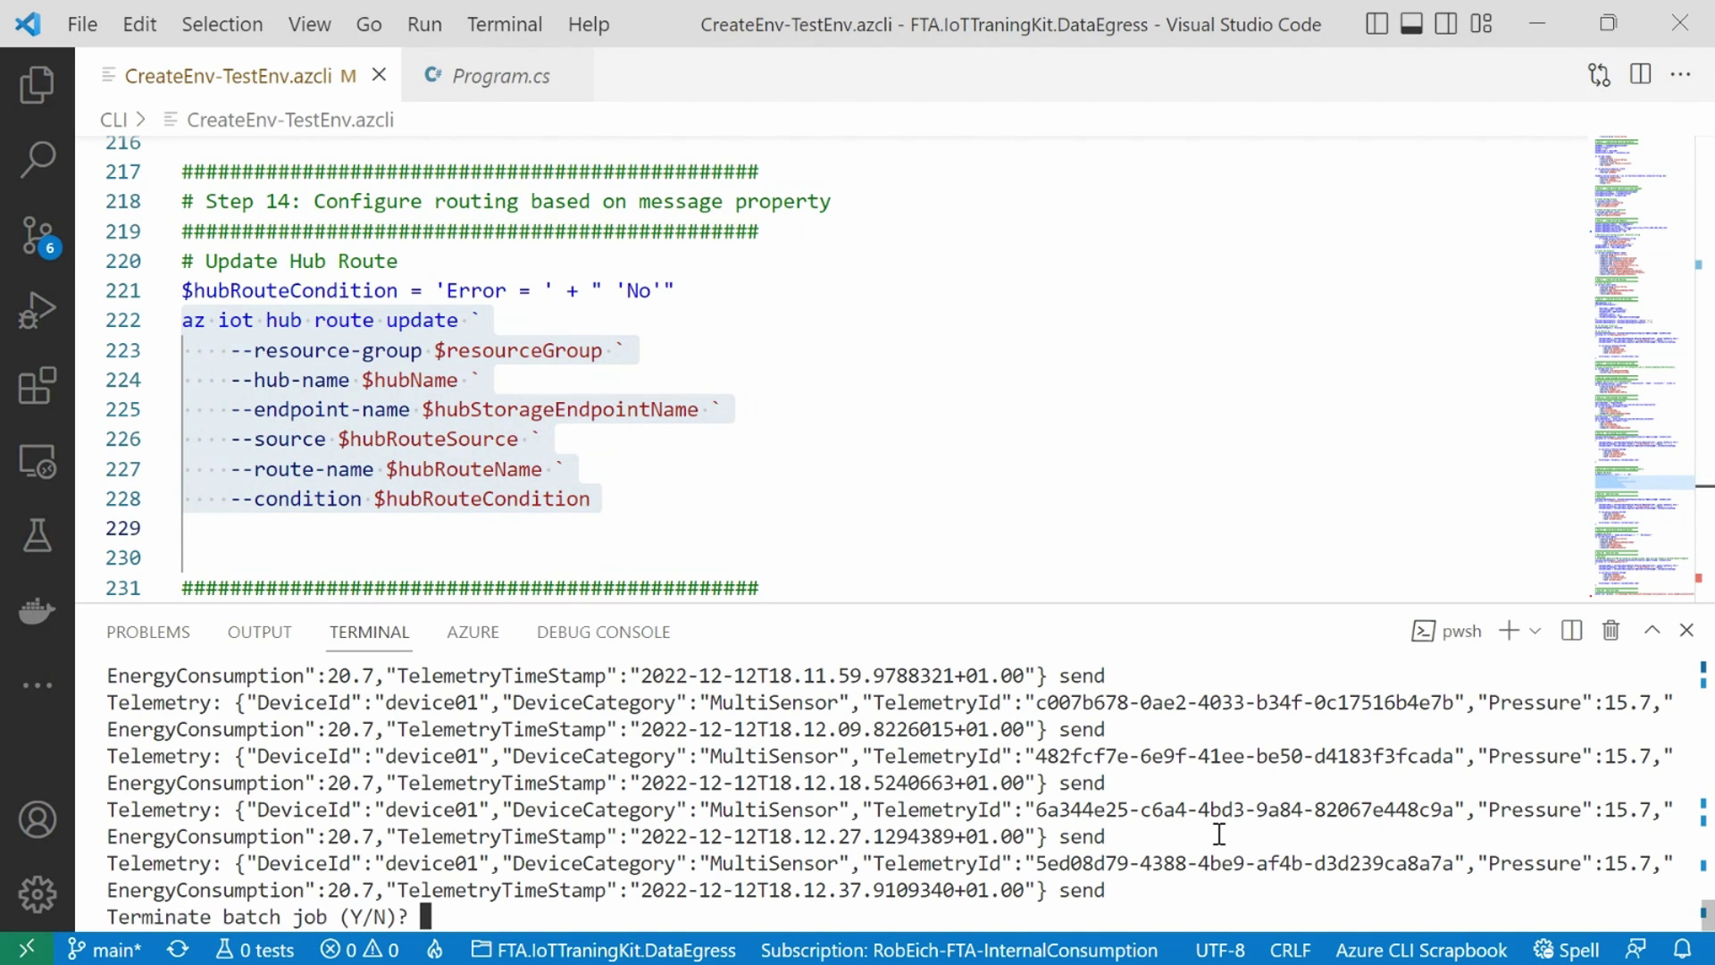
type("y")
key("Return")
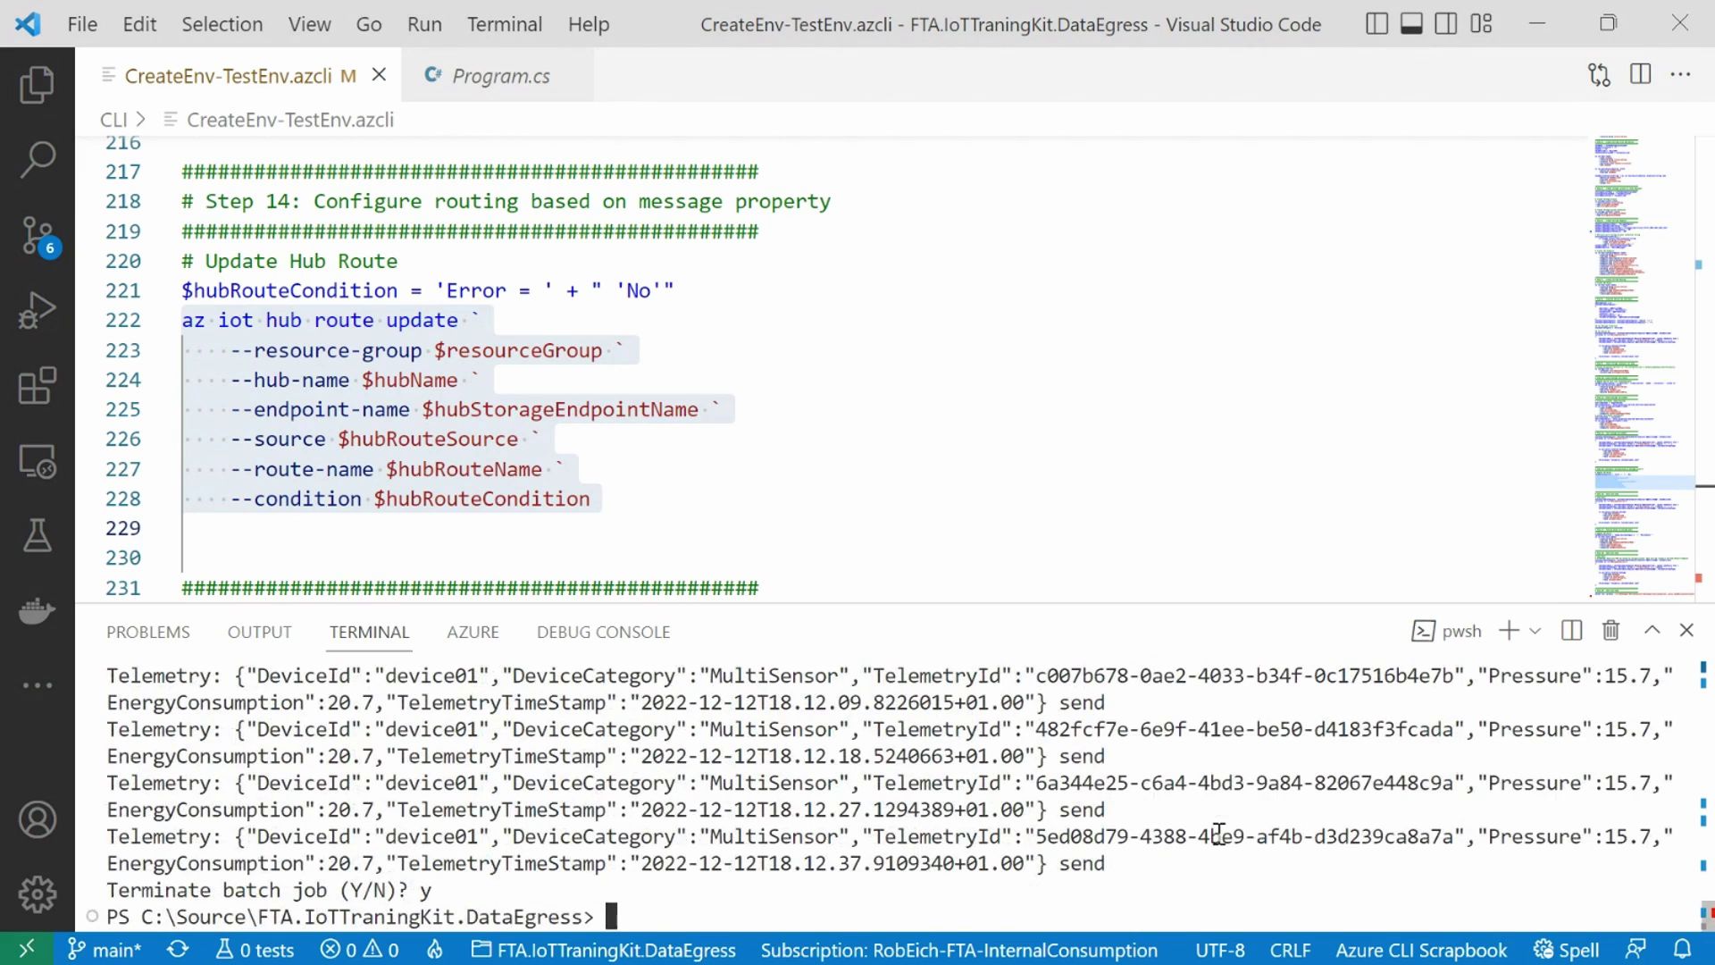
Step: Run the complete Step 14 code, from $hubRouteCondition through --condition, to update the hub route with the Error = 'No' condition
left_click(821, 288)
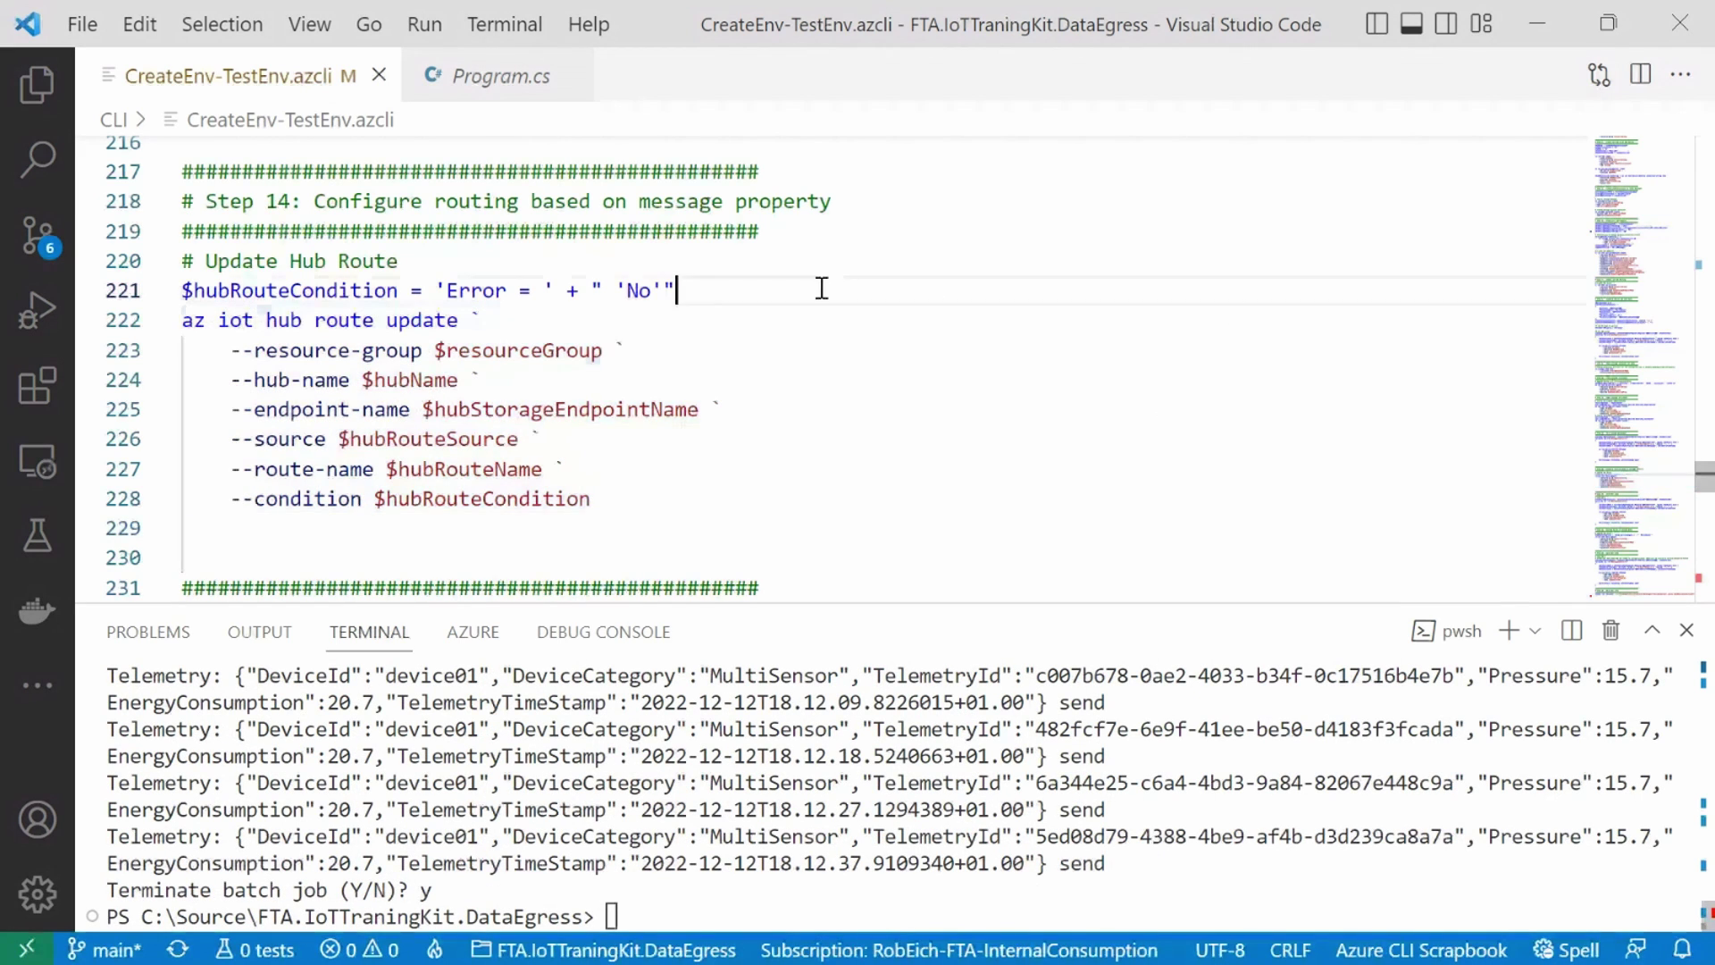
key("Home")
key("shift+Down")
key("shift+Down")
key("shift+Down")
key("shift+Down")
key("shift+Down")
key("shift+Down")
key("shift+Down")
key("shift+Down")
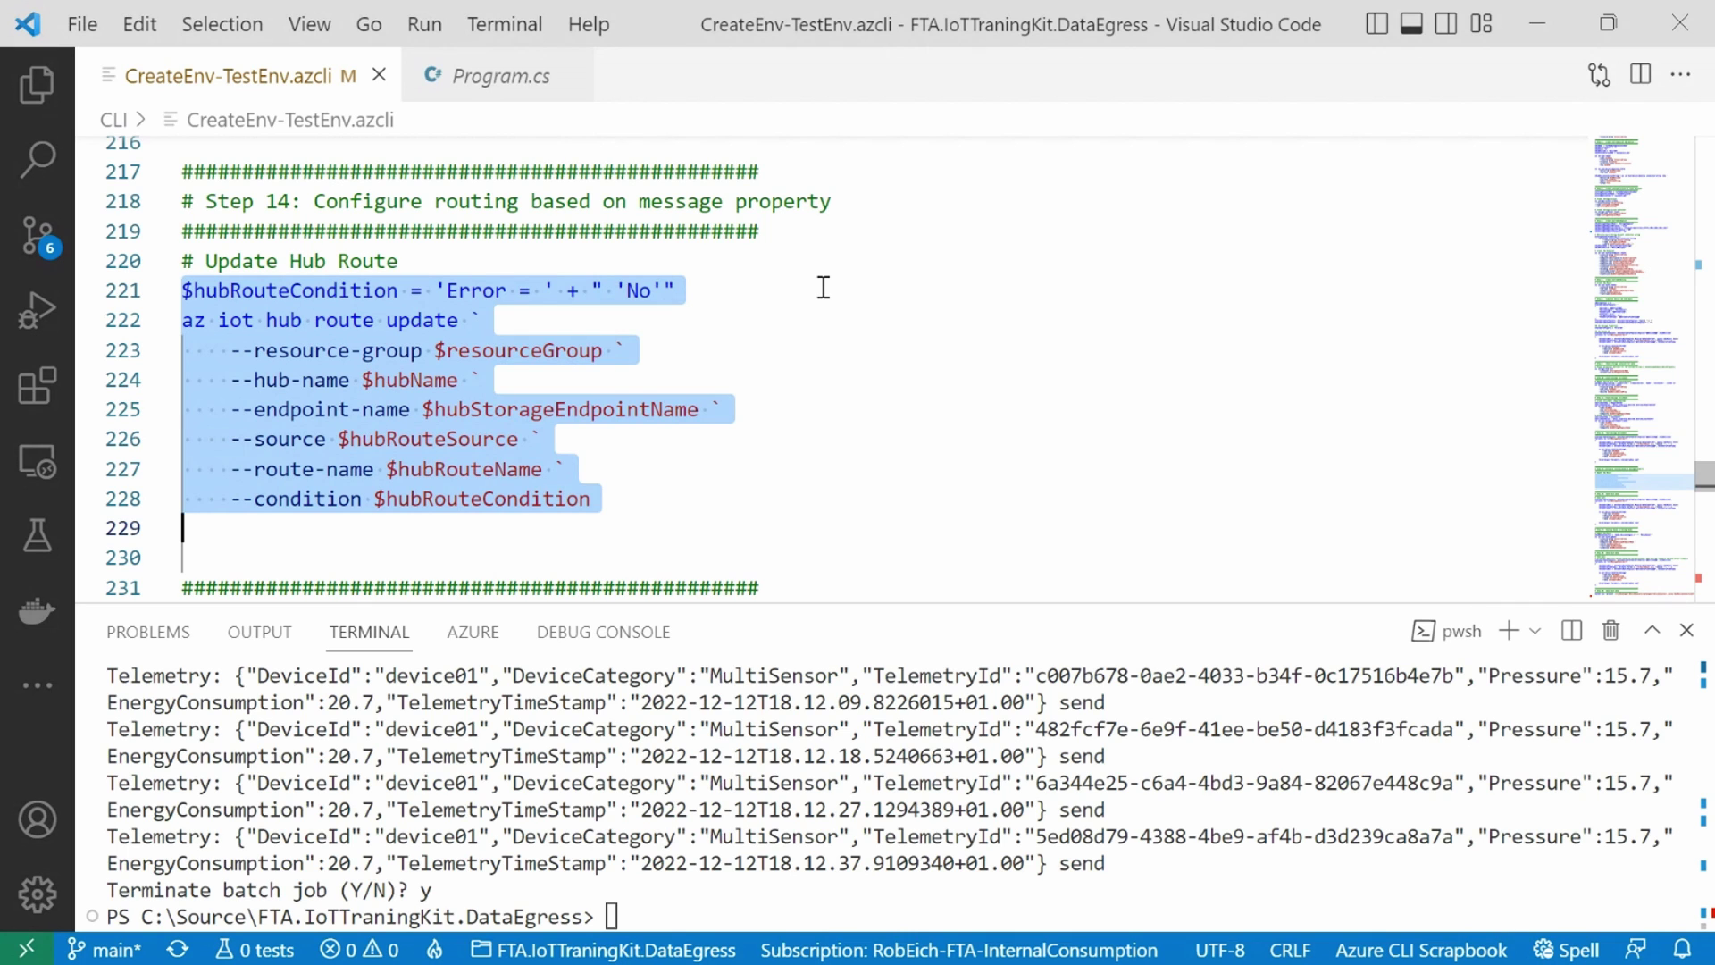
key("ctrl+apostrophe")
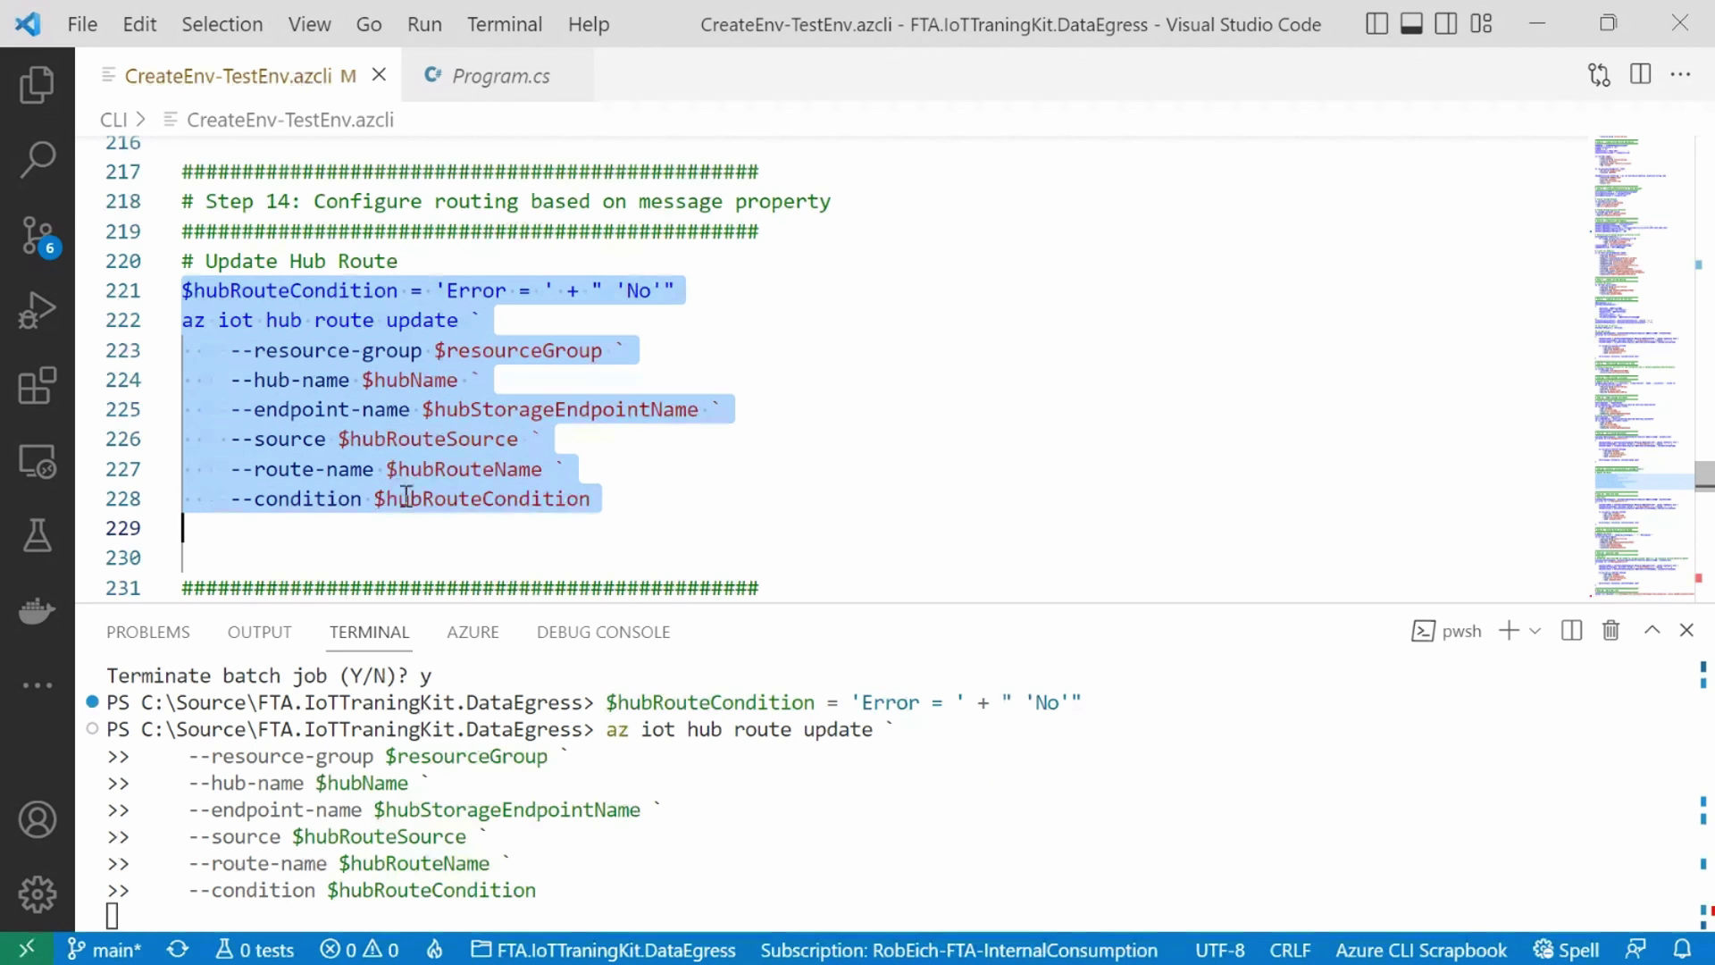
Step: Go to Step 17 and highlight its $hubRouteCondition line to examine the routing condition based on the message body
left_click(651, 494)
scroll(656, 483, "down", 3)
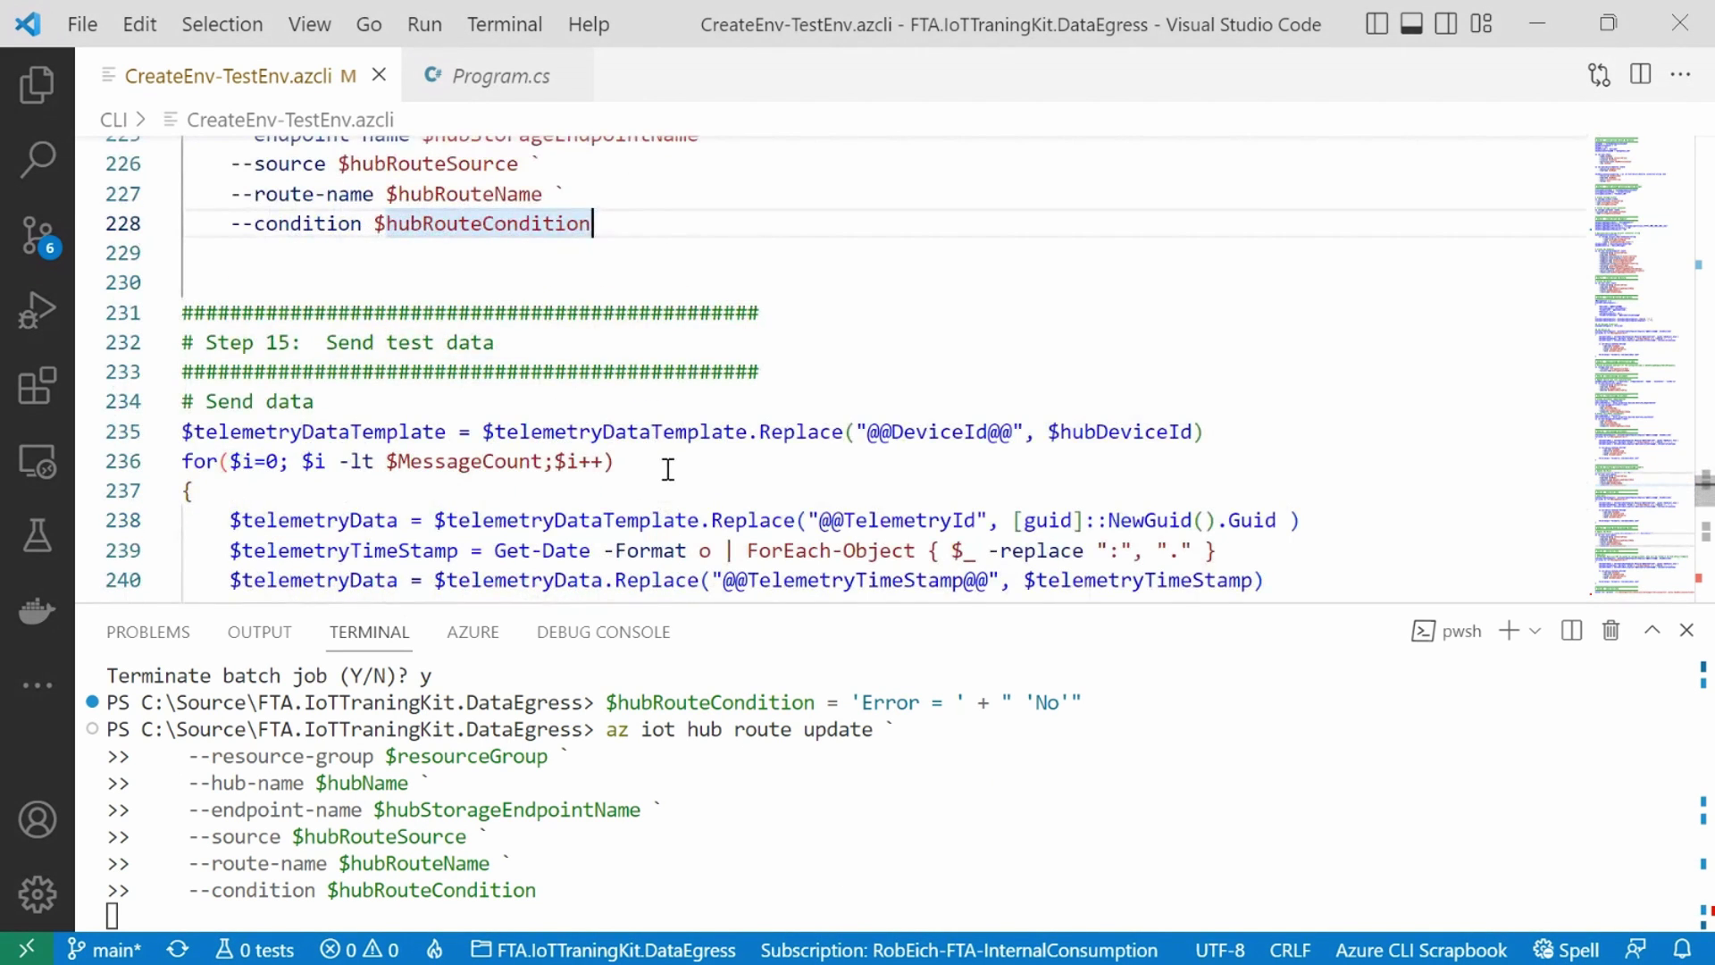
scroll(665, 469, "down", 3)
scroll(675, 460, "down", 6)
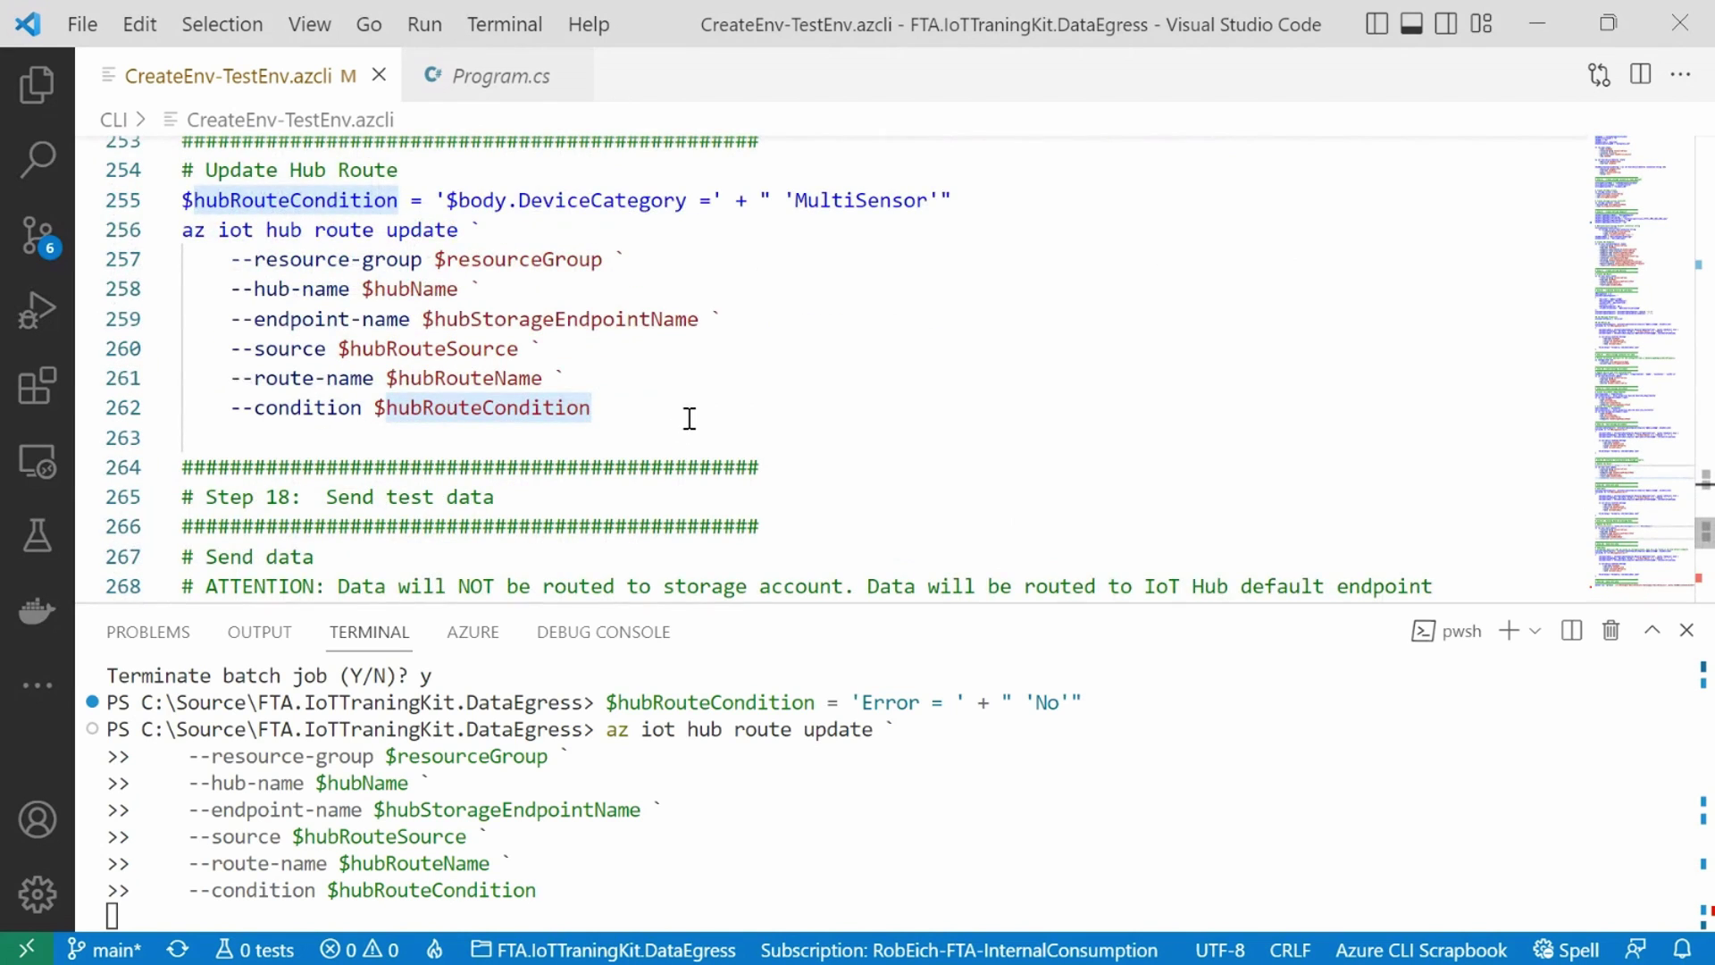
left_click(722, 407)
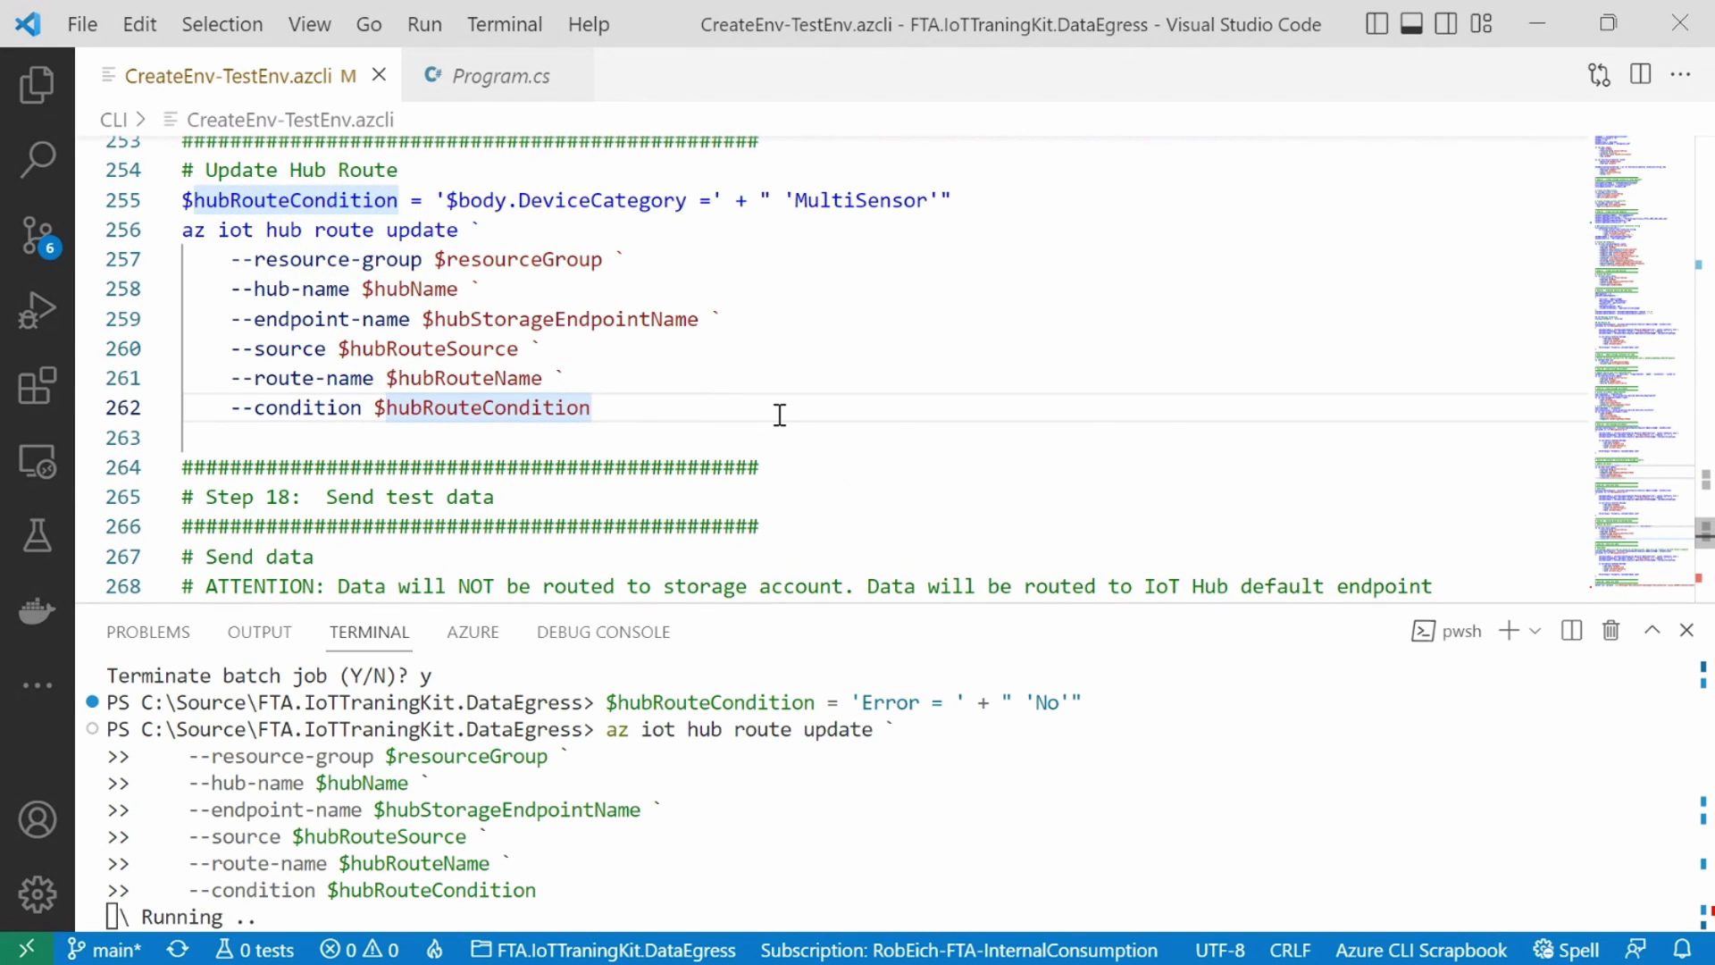
key("Up")
key("Up")
key("Up")
key("Up")
key("Up")
key("Up")
key("Up")
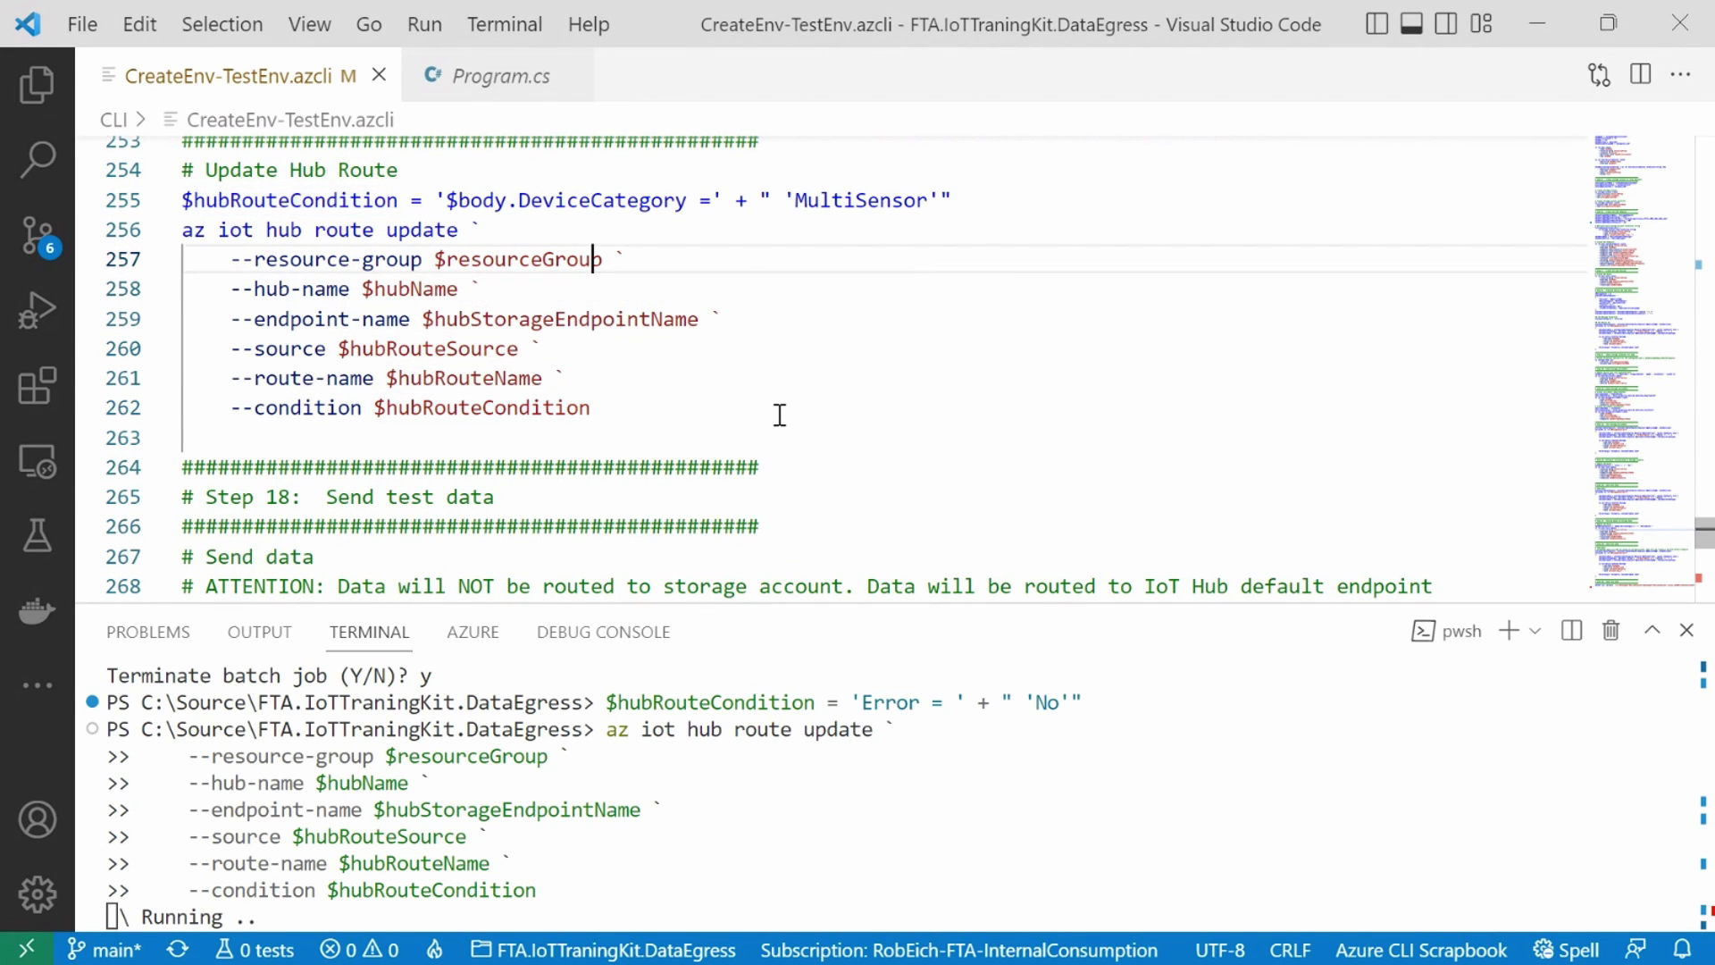
key("Home")
key("shift+End")
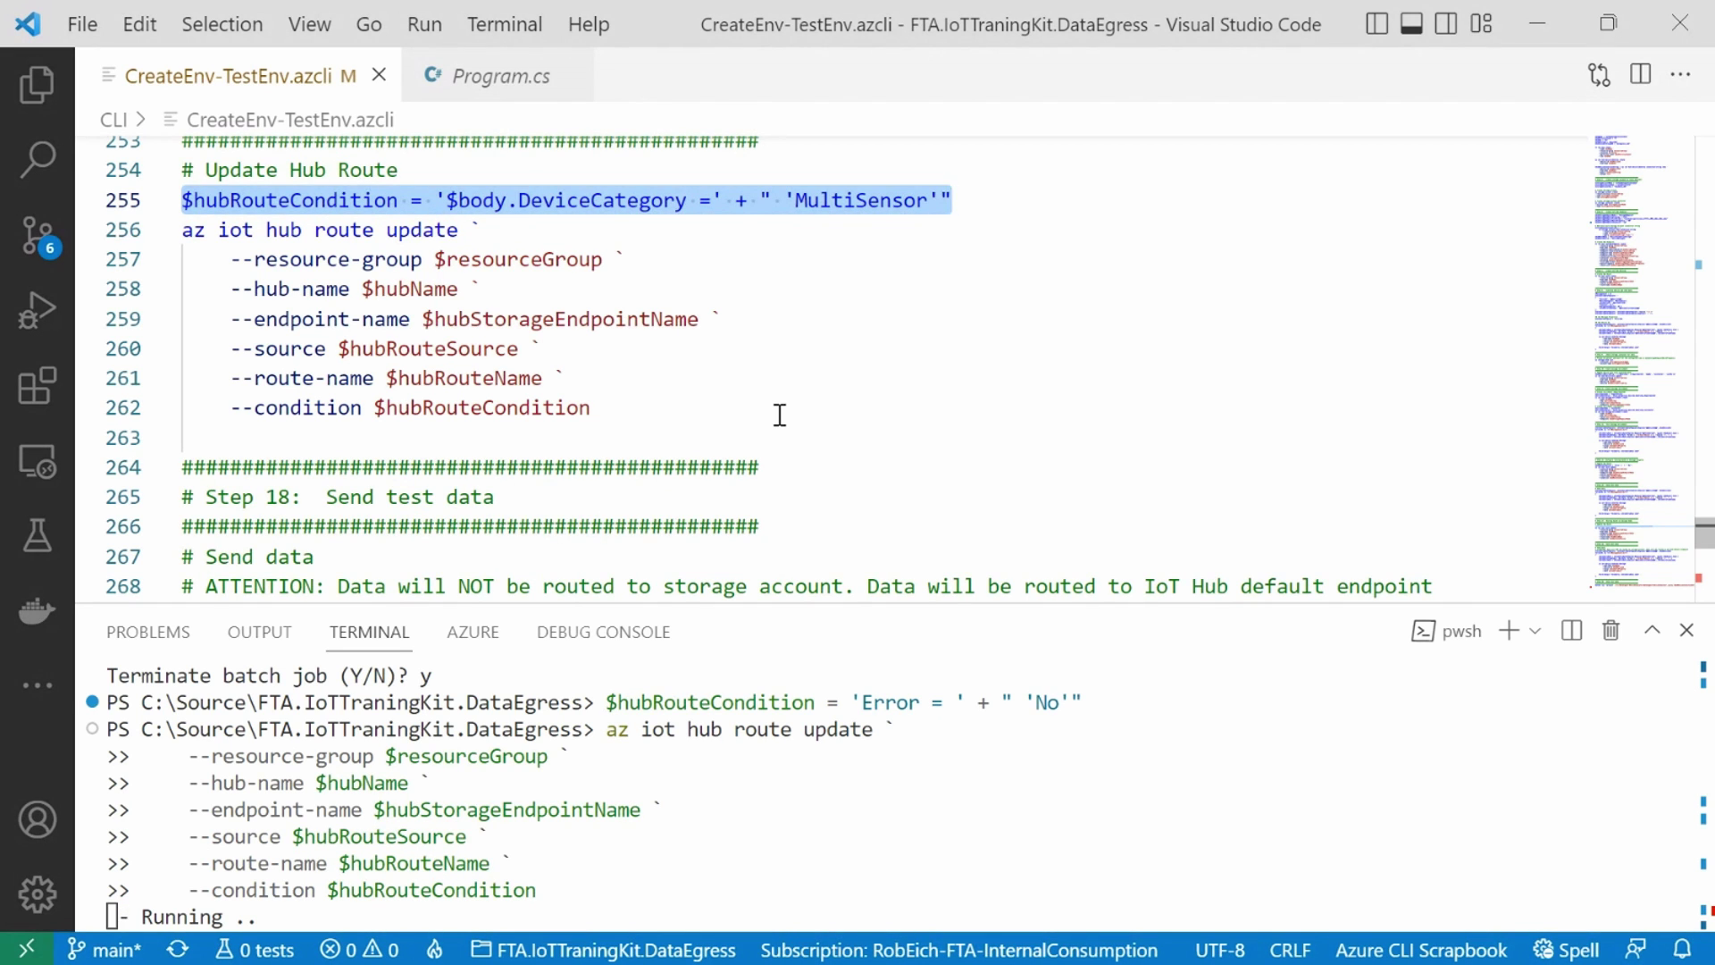
Step: Go back to Step 14 and highlight its $hubRouteCondition line to compare the property-based condition with the body-based one
key("Left")
key("Up")
key("Up")
key("Up")
key("Up")
key("Up")
key("Up")
key("Up")
key("Up")
key("Up")
key("Up")
key("Up")
key("Up")
key("Up")
key("Up")
key("Up")
key("Up")
key("Up")
key("Up")
key("Up")
key("Up")
key("Up")
key("Up")
key("Up")
key("Up")
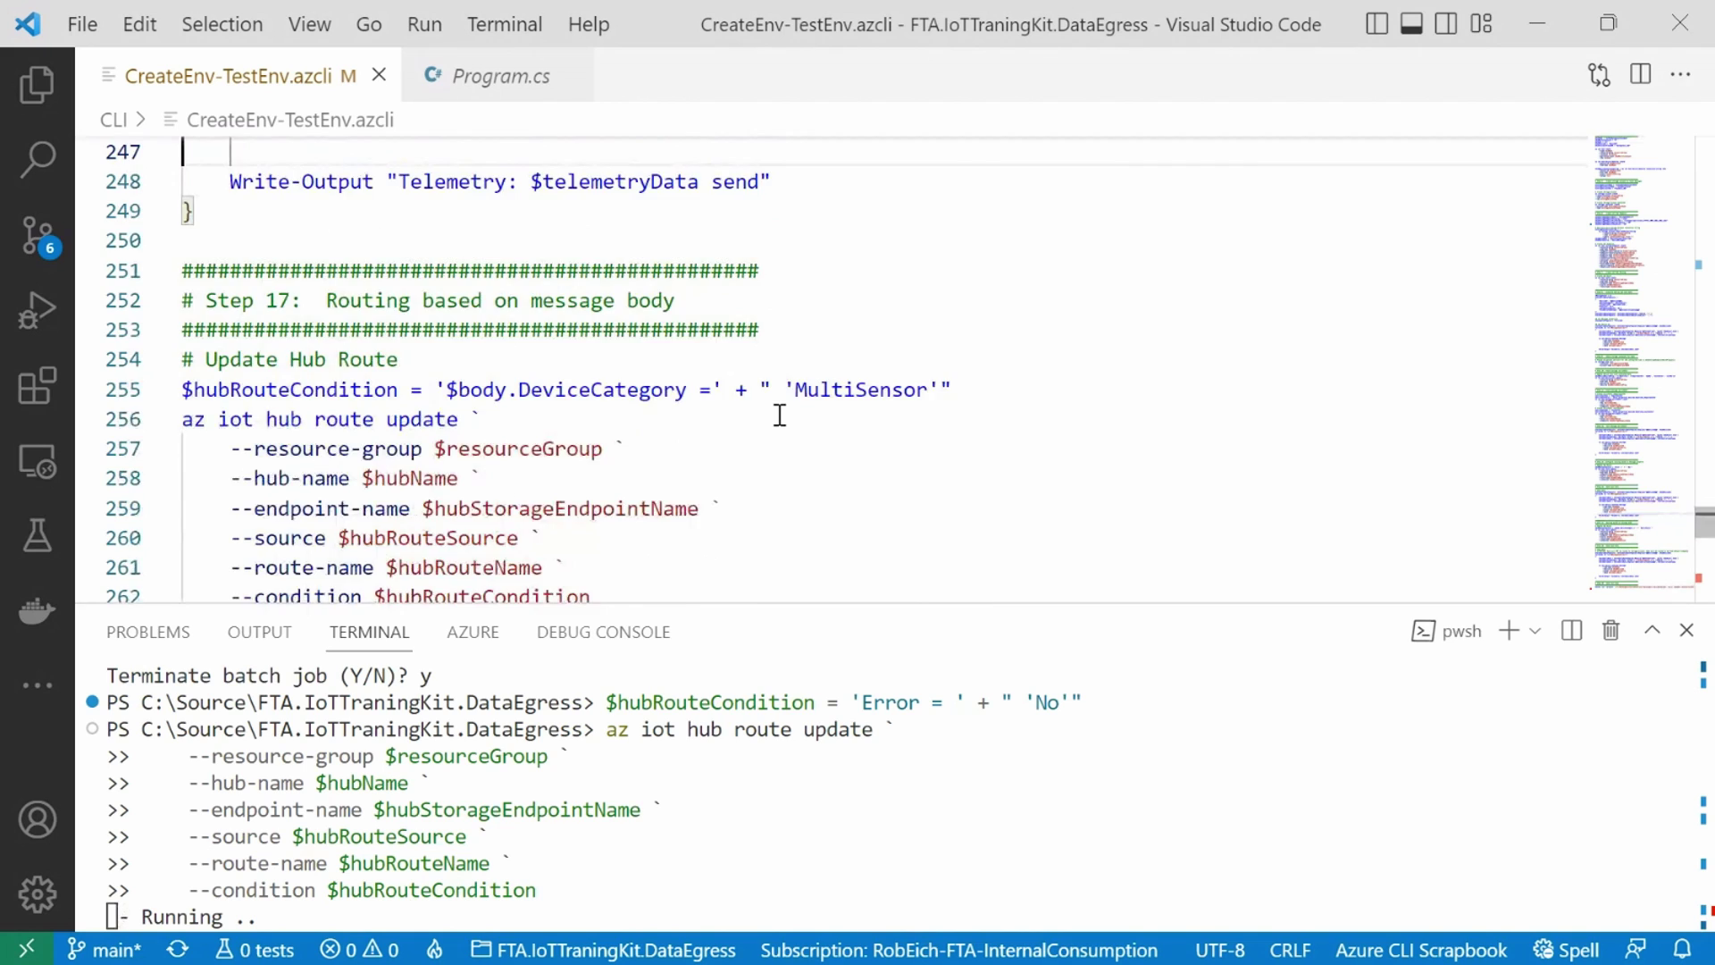
key("Up")
key("Up")
key("Up")
key("Up")
key("Up")
key("Up")
key("Up")
key("Up")
key("Up")
key("Up")
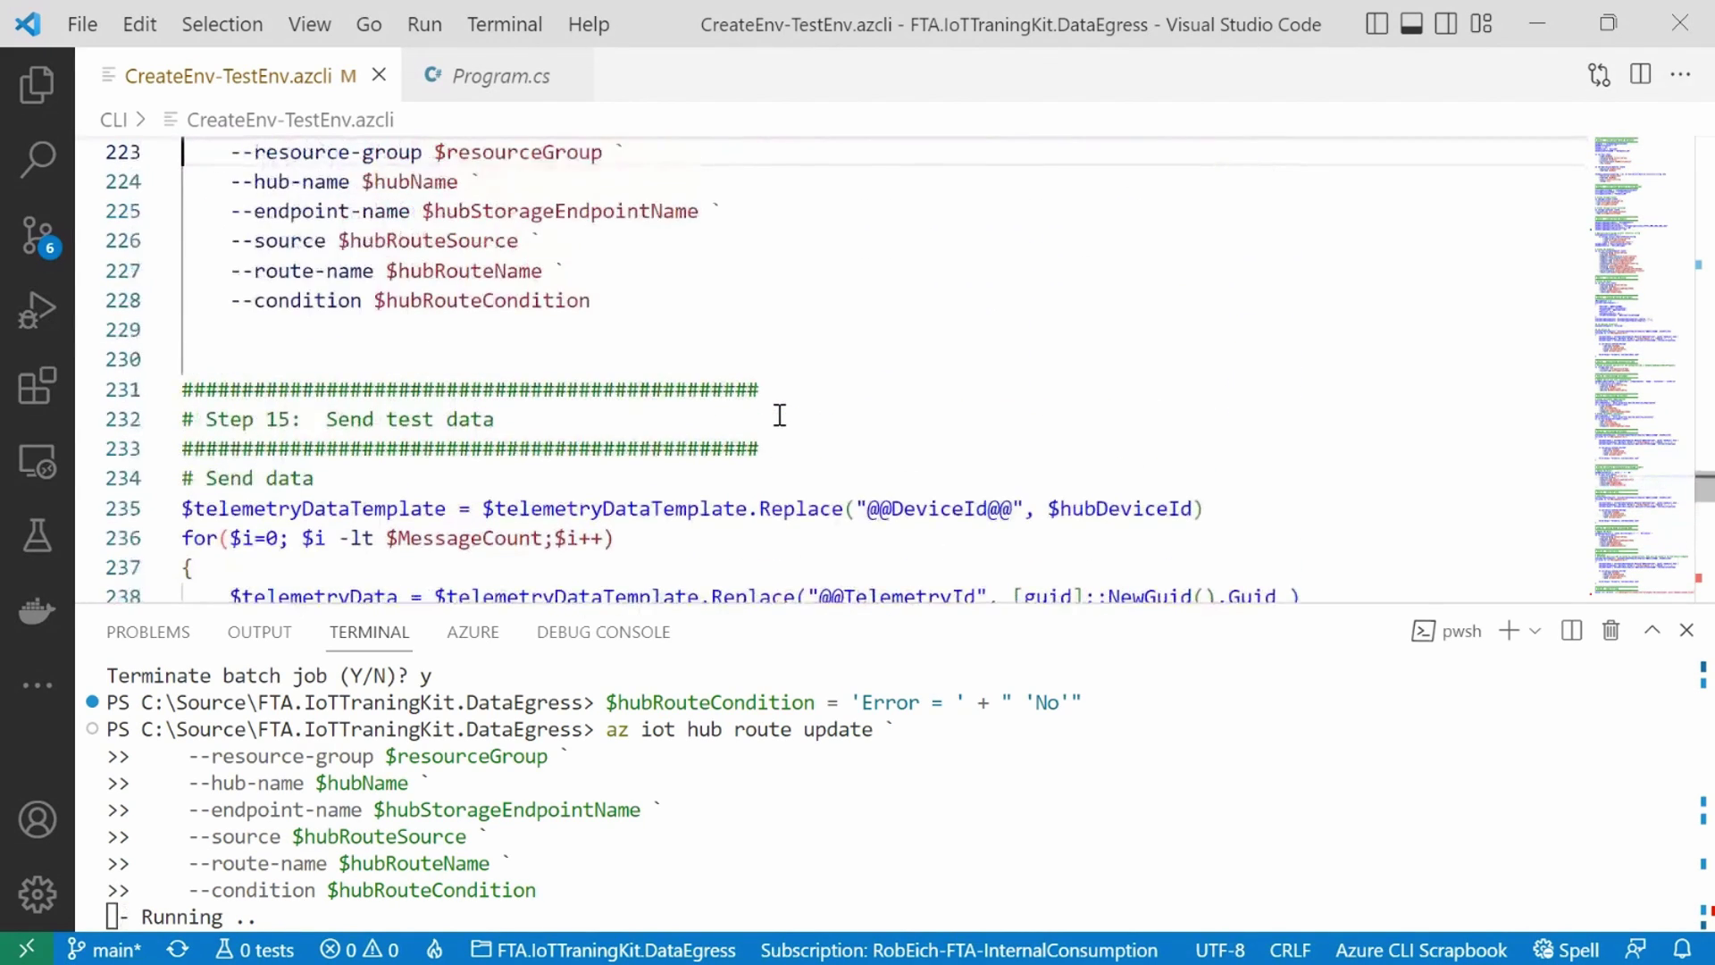
key("Down")
key("Down")
key("shift+End")
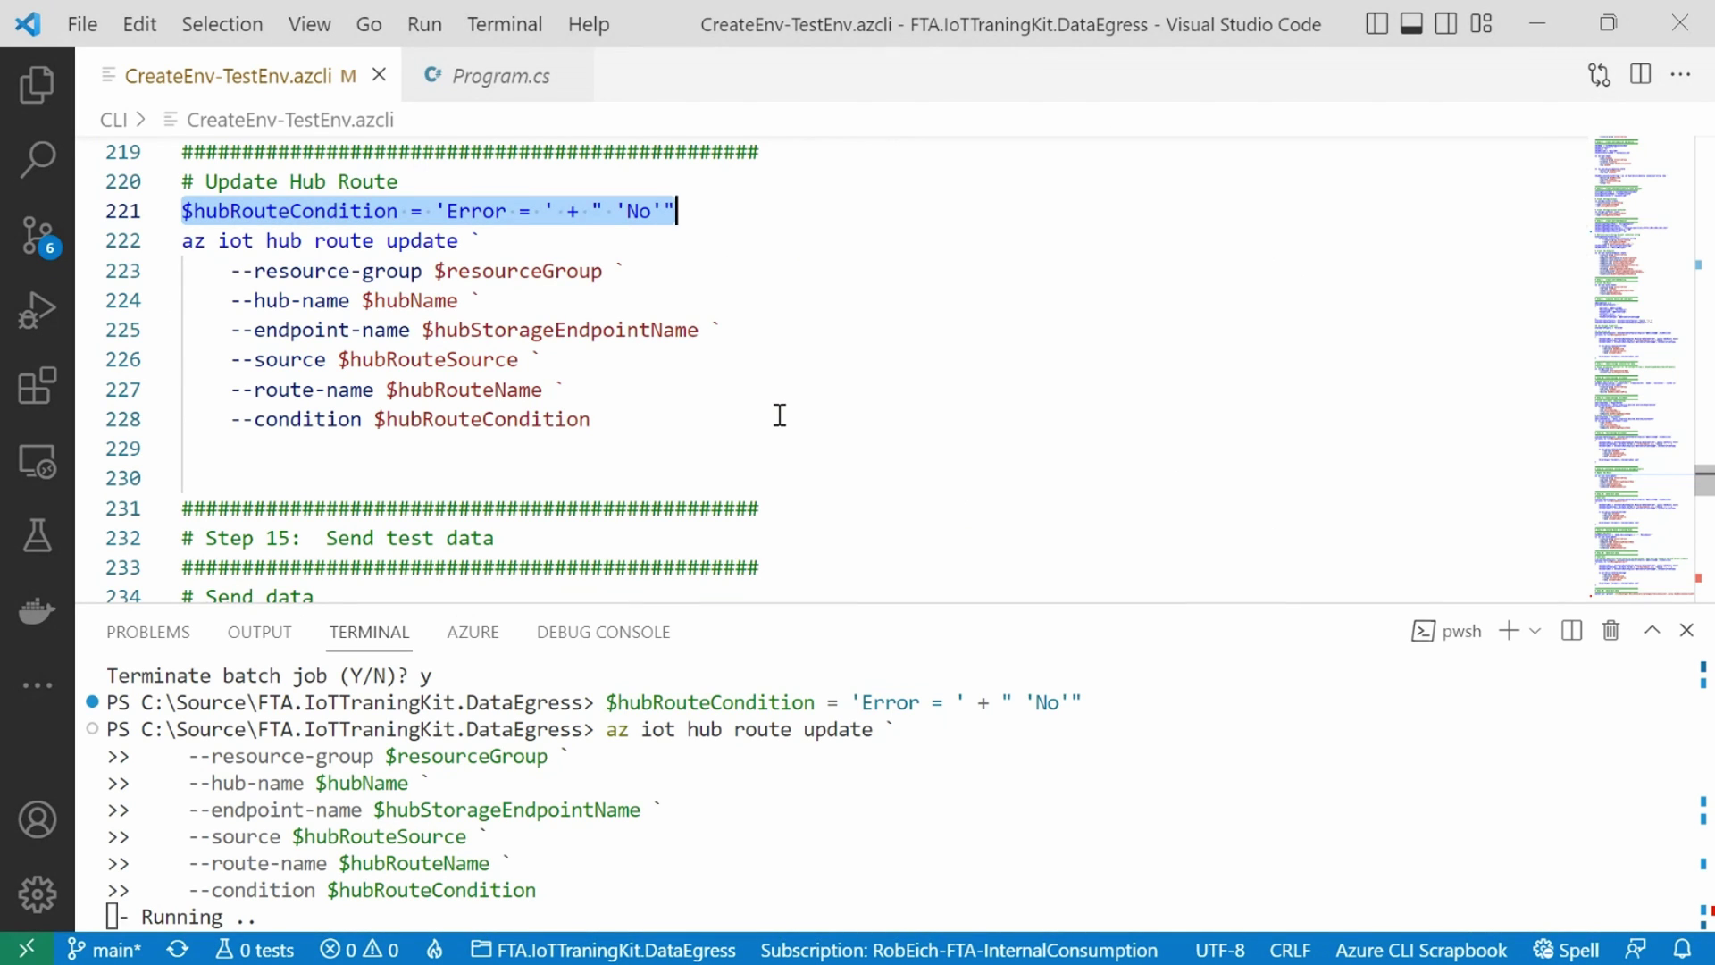
Step: Return to Step 17 and highlight the code from $body.DeviceCategory in $hubRouteCondition through the az iot hub route update line
key("Down")
key("Down")
key("Down")
key("Down")
key("Down")
key("Down")
key("Down")
key("Down")
key("Down")
key("Down")
key("Down")
key("Down")
key("Down")
key("Down")
key("Down")
key("Down")
key("Down")
key("Down")
key("Down")
key("Down")
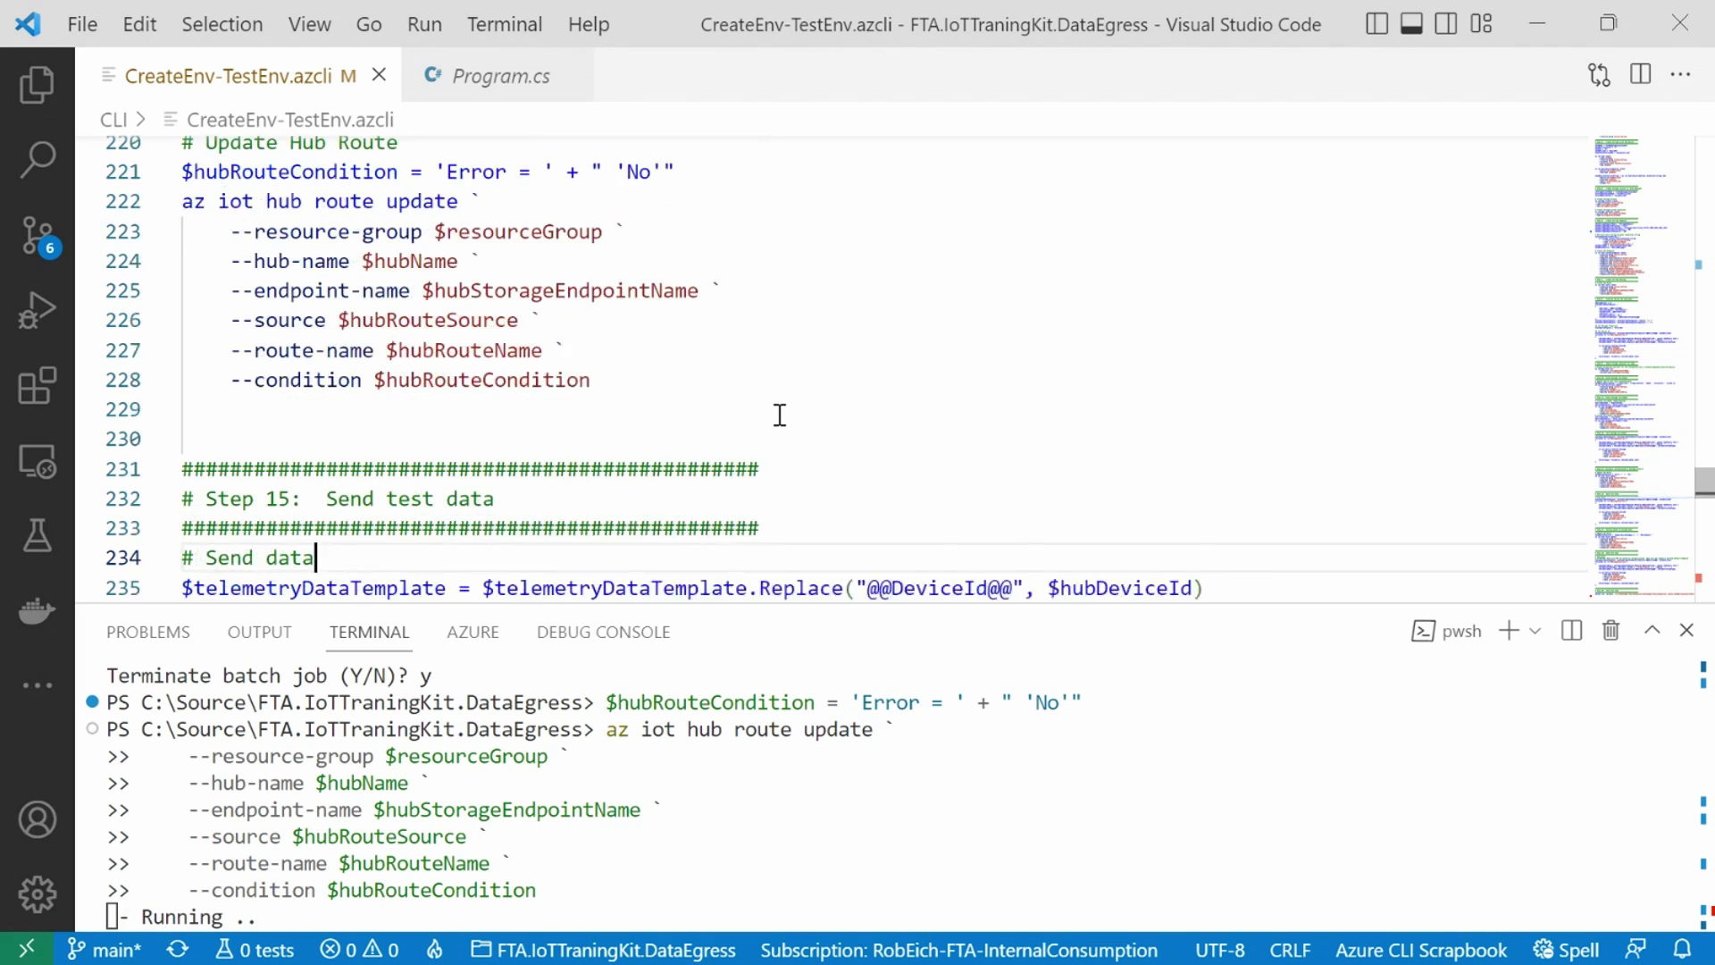
key("Down")
key("Down")
key("Down")
key("Down")
key("Down")
key("Down")
key("Down")
key("Down")
key("Down")
key("Down")
key("Down")
key("Down")
key("Down")
key("Down")
key("Down")
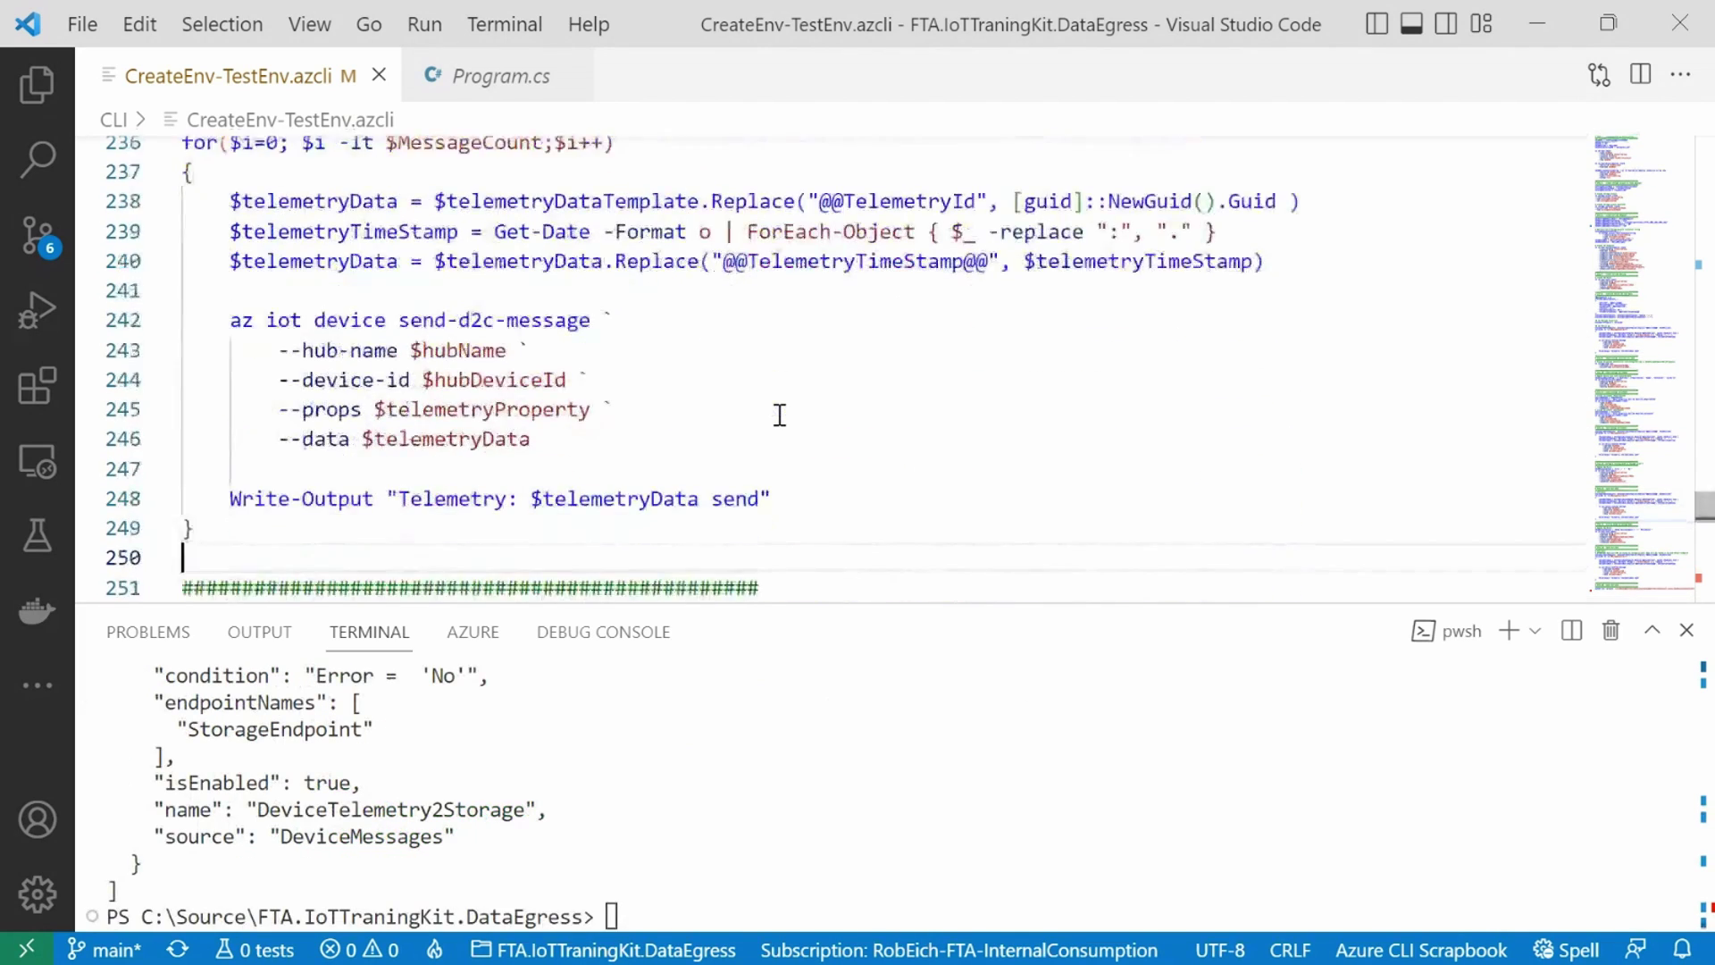
key("Up")
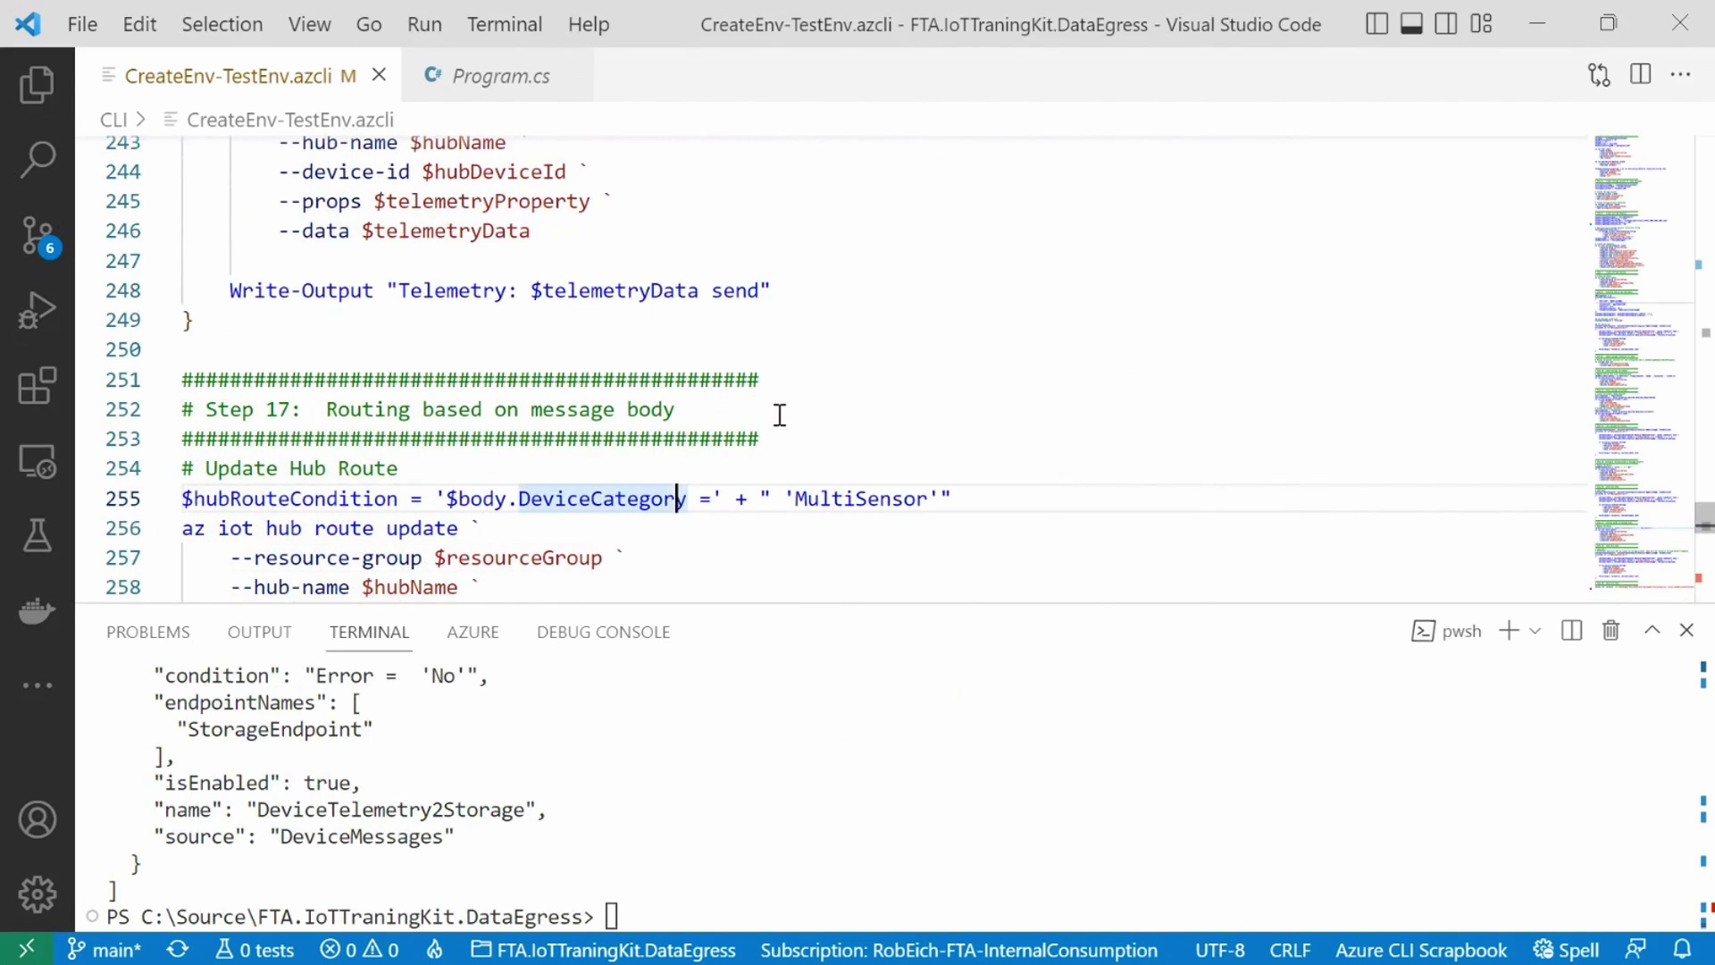
key("Left")
key("Left")
key("Left")
key("Left")
key("Left")
key("Left")
key("Left")
key("Left")
key("Left")
key("Left")
key("Left")
key("Left")
key("Left")
key("Left")
key("Left")
key("Left")
key("Left")
key("Left")
key("Left")
key("Left")
key("shift+Right")
key("shift+Right")
key("shift+Right")
key("shift+Right")
key("shift+Right")
key("shift+Right")
key("shift+Right")
key("shift+Right")
key("shift+Right")
key("shift+Right")
key("shift+Right")
key("shift+Right")
key("shift+Right")
key("shift+Right")
key("shift+Right")
key("shift+Right")
key("shift+Right")
key("shift+Right")
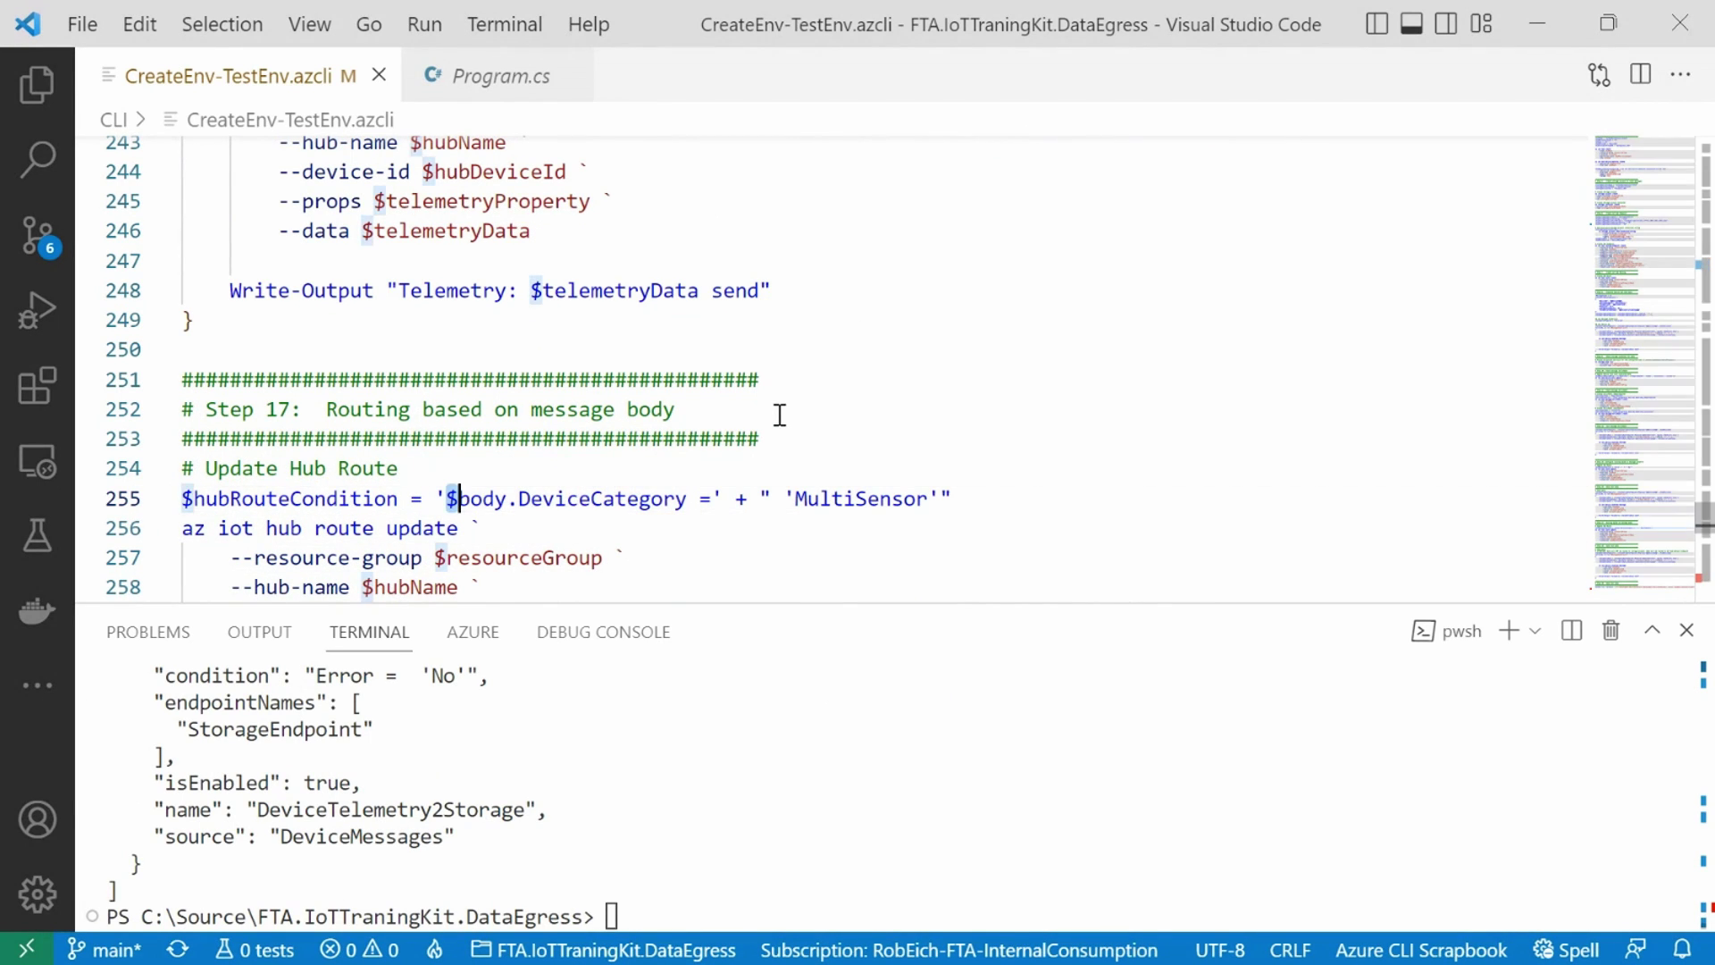
key("shift+Down")
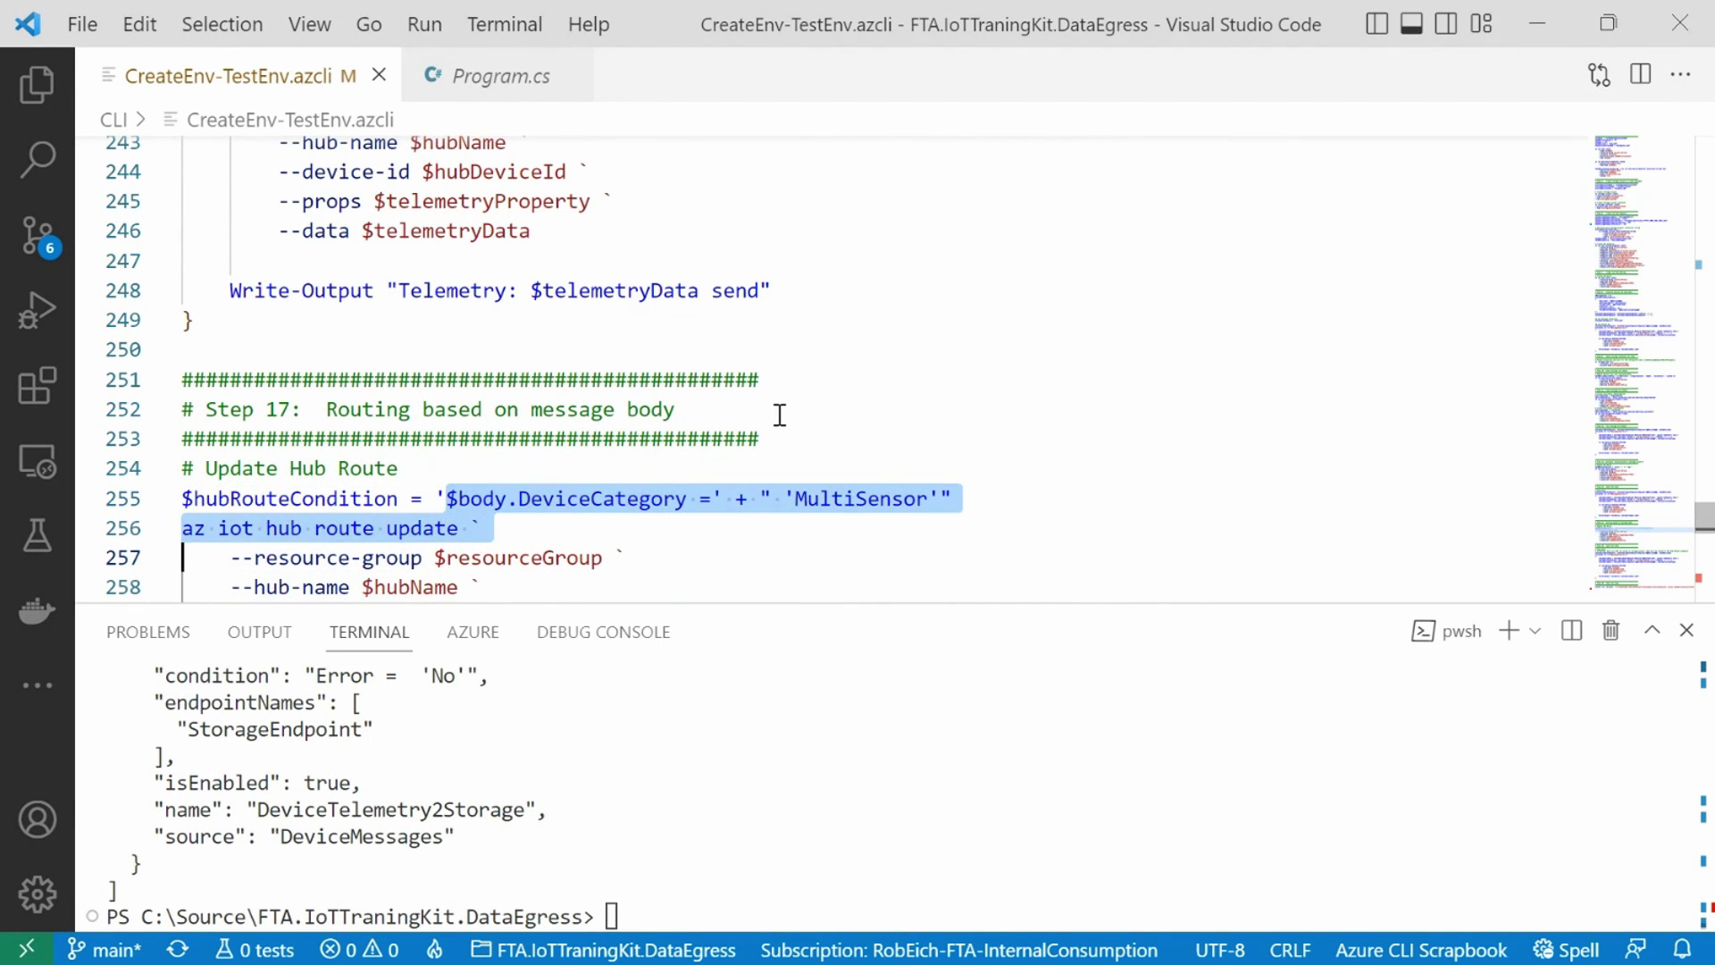
Step: Limit the Step 17 highlight to the condition $body.DeviceCategory =' + " 'MultiSensor'" on the $hubRouteCondition line
key("shift+Home")
key("shift+End")
key("shift+Up")
key("shift+End")
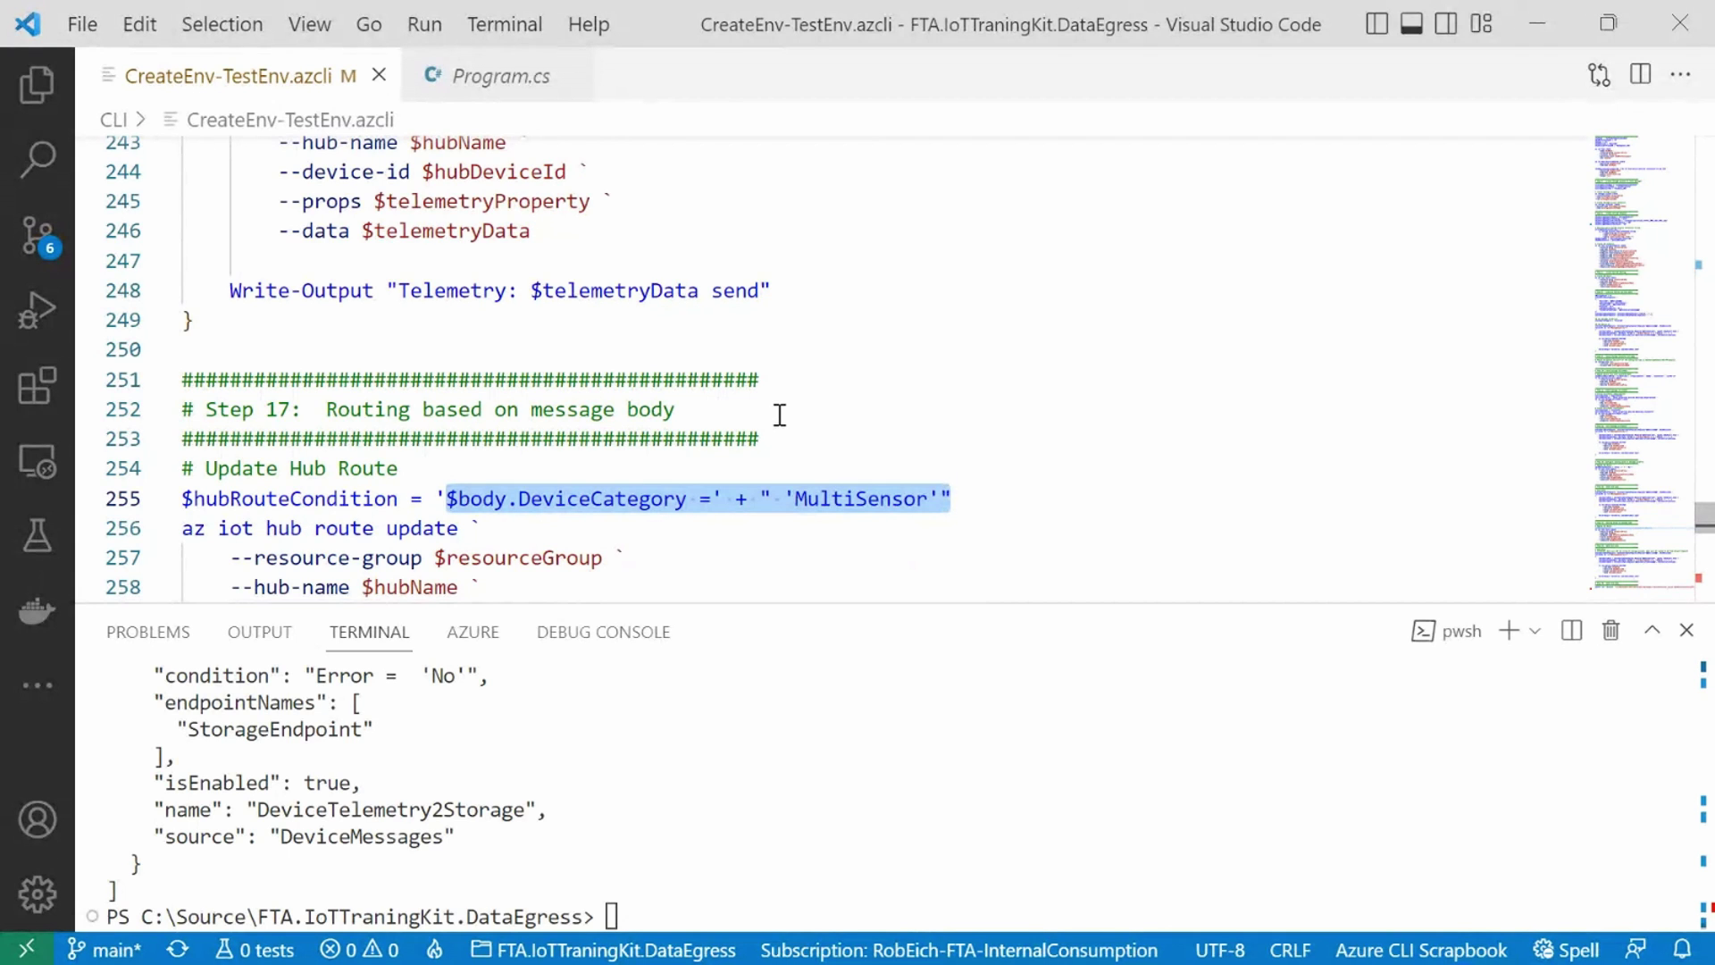
Step: Go past the Step 17 route update code to the for loop in Step 18: Send test data
key("Down")
key("Down")
key("Down")
key("Down")
key("Down")
key("Down")
key("Down")
key("Down")
key("Down")
key("Down")
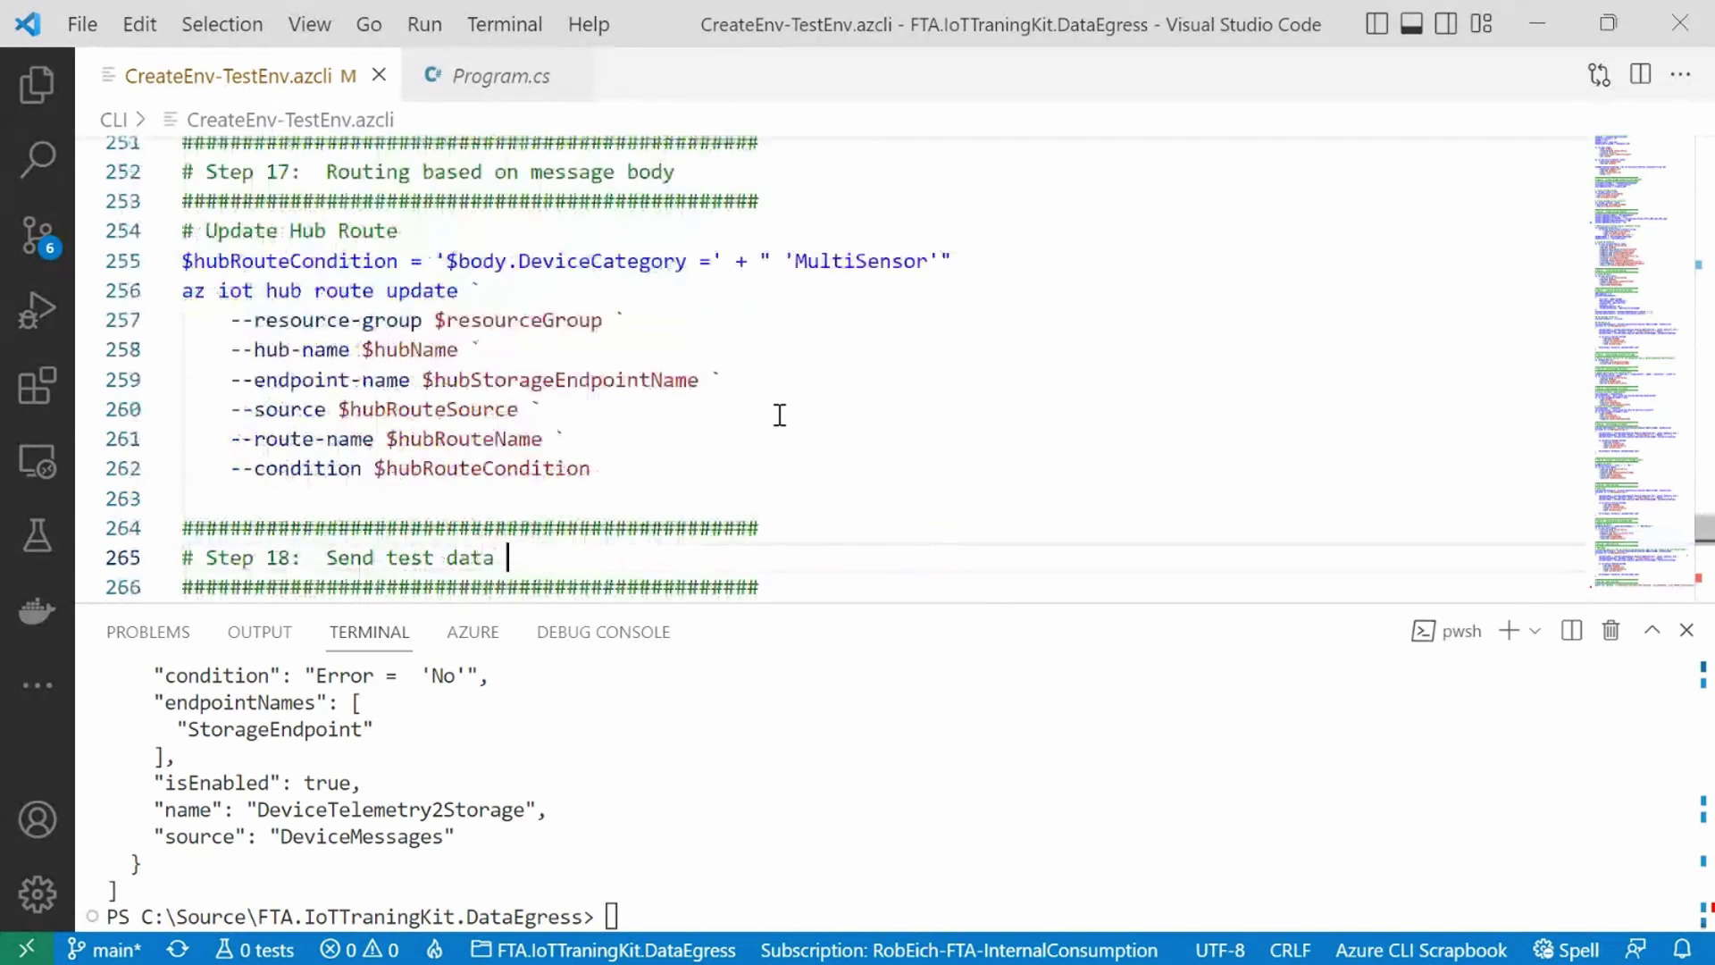
key("Down")
key("Down")
key("Down")
key("Down")
key("Down")
key("Down")
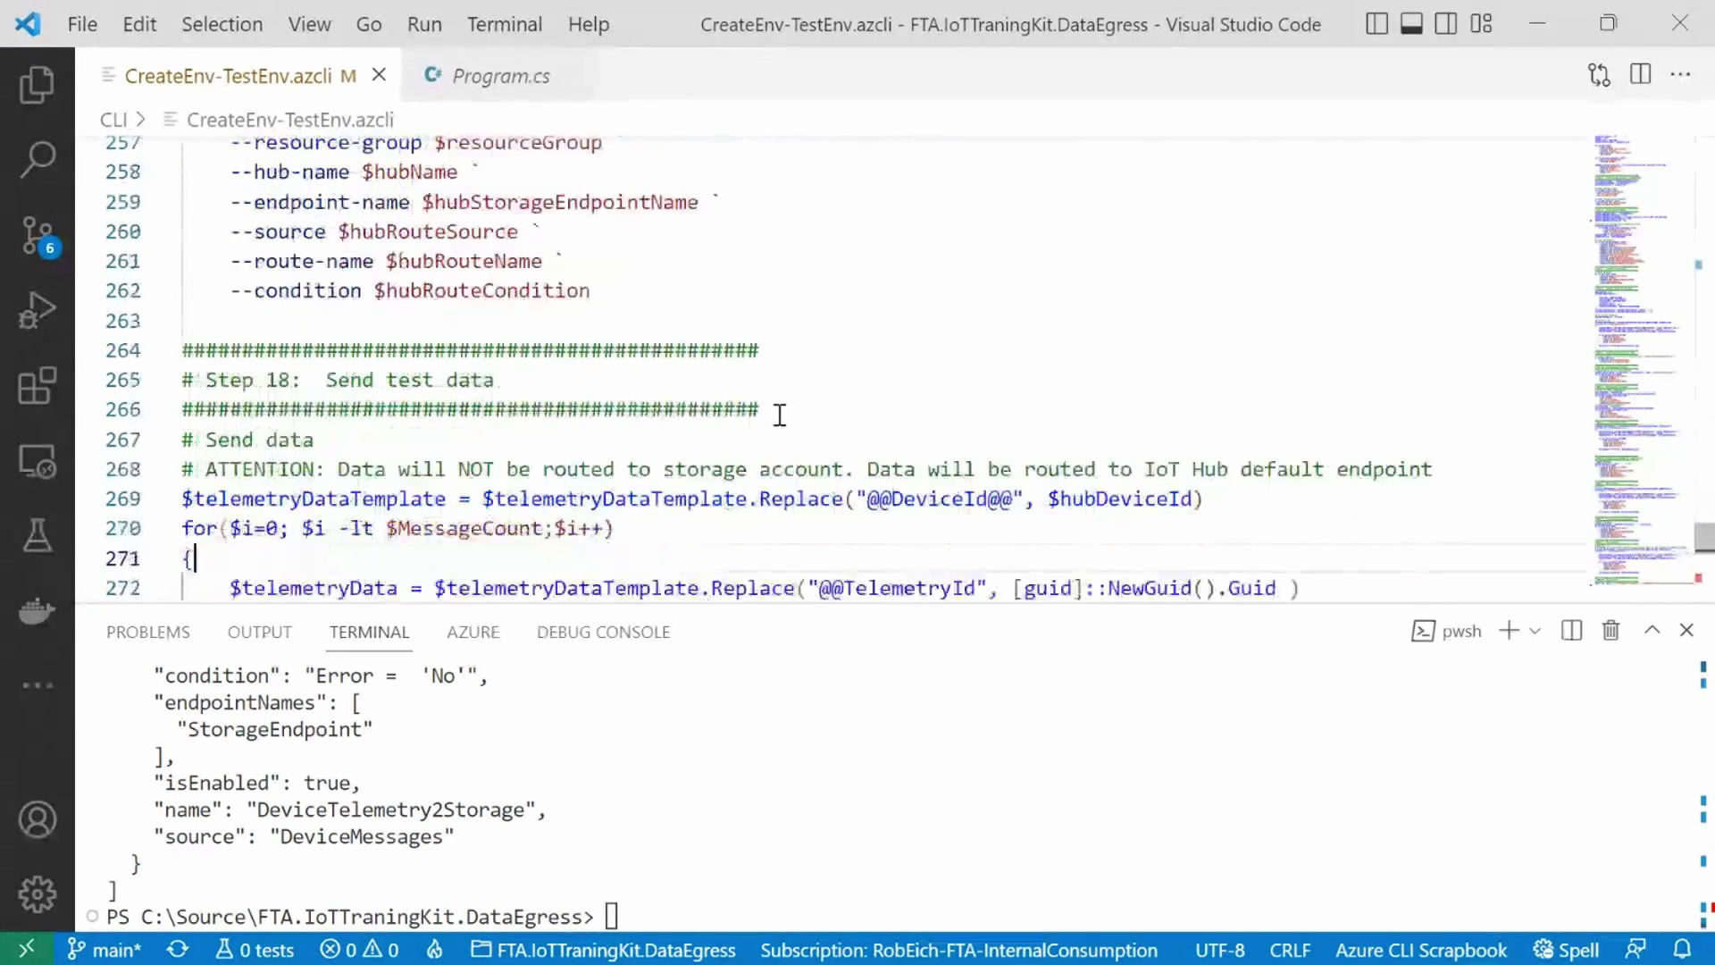
key("Up")
key("Up")
key("Home")
key("shift+Down")
key("shift+Down")
key("shift+Down")
key("shift+Down")
key("shift+Down")
key("shift+Down")
key("shift+Down")
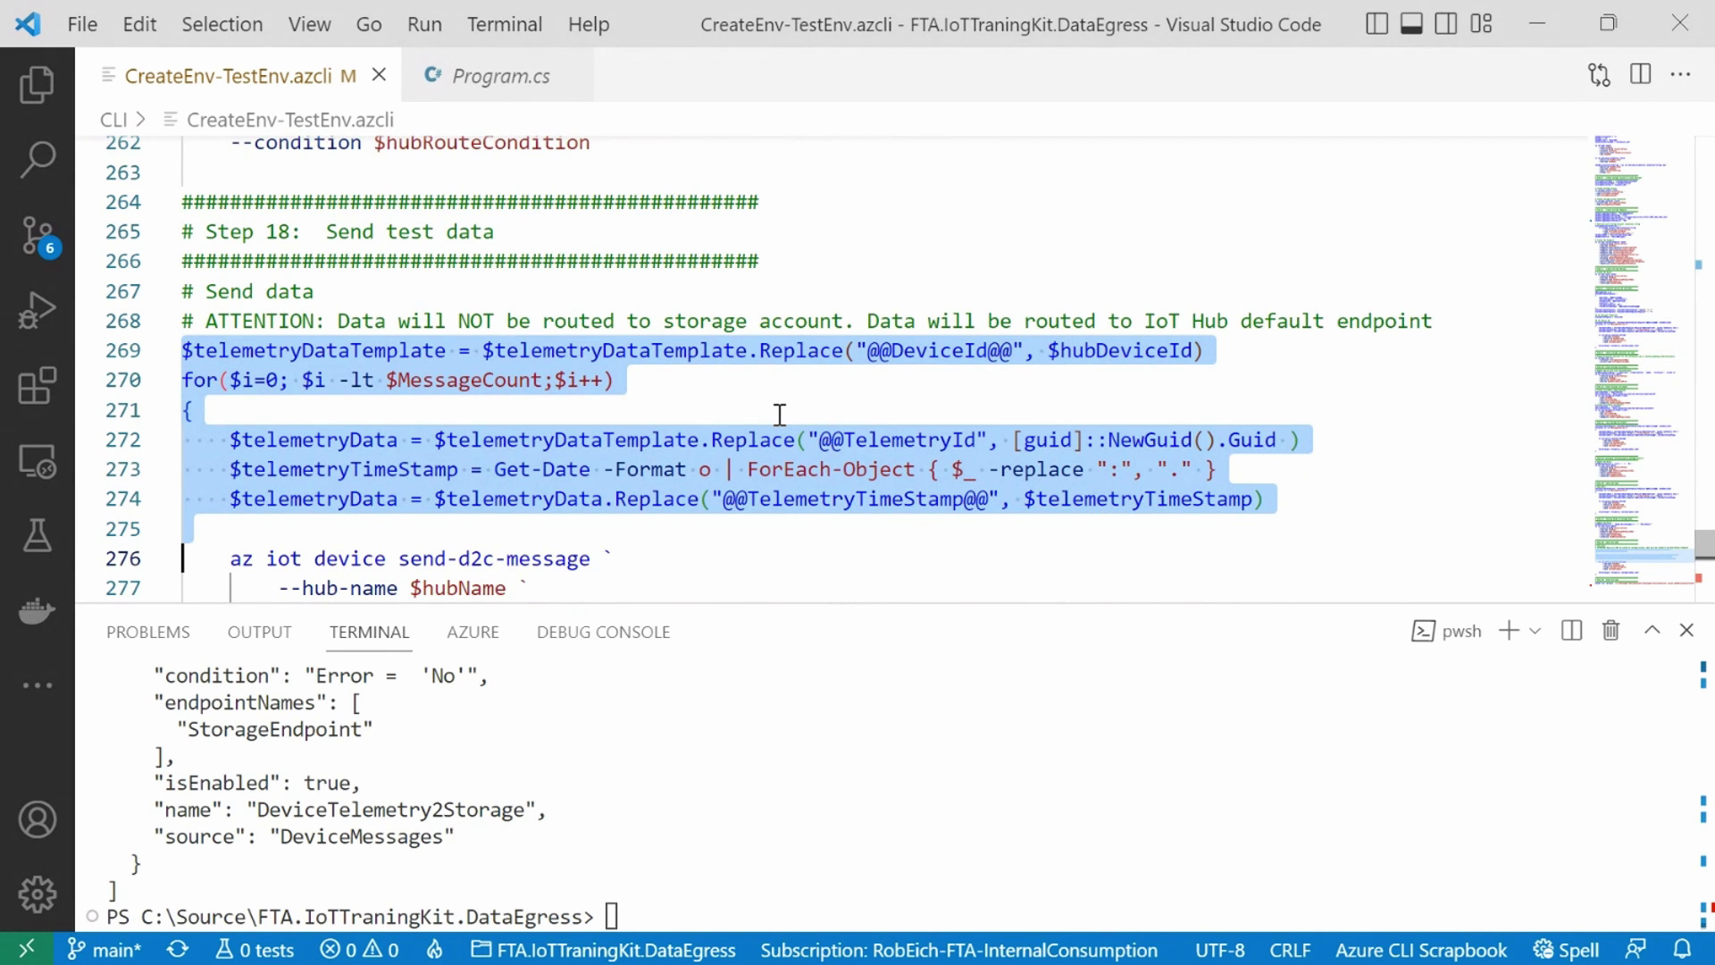
key("Up")
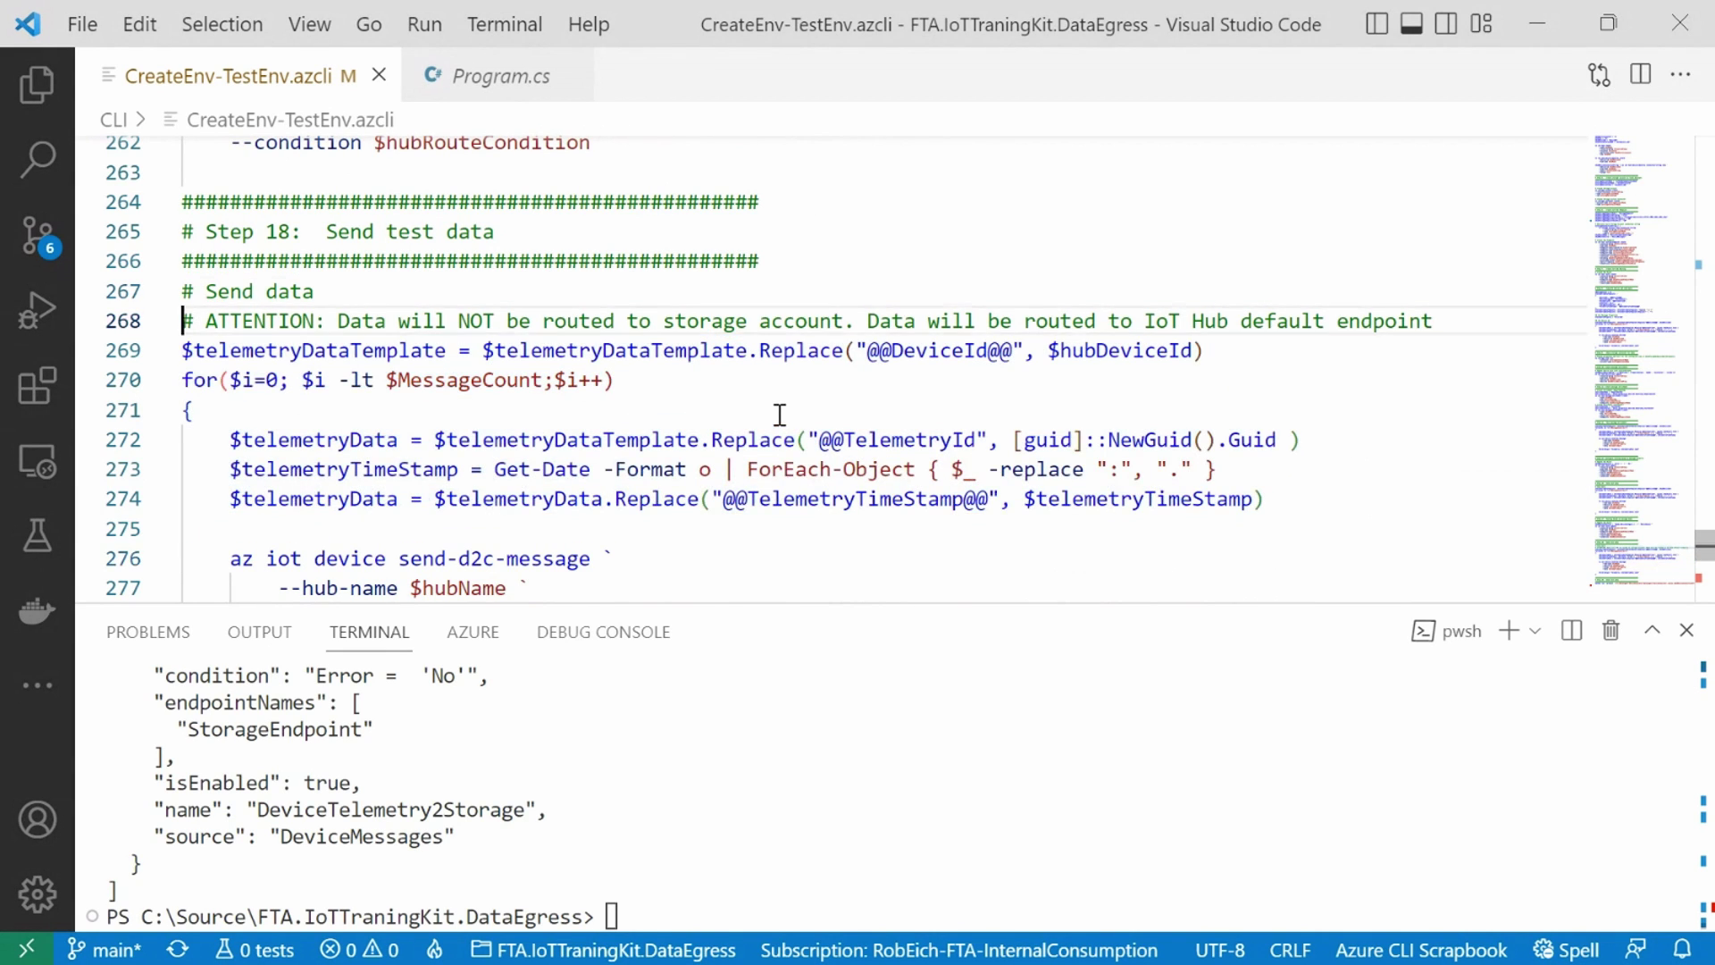
key("shift+End")
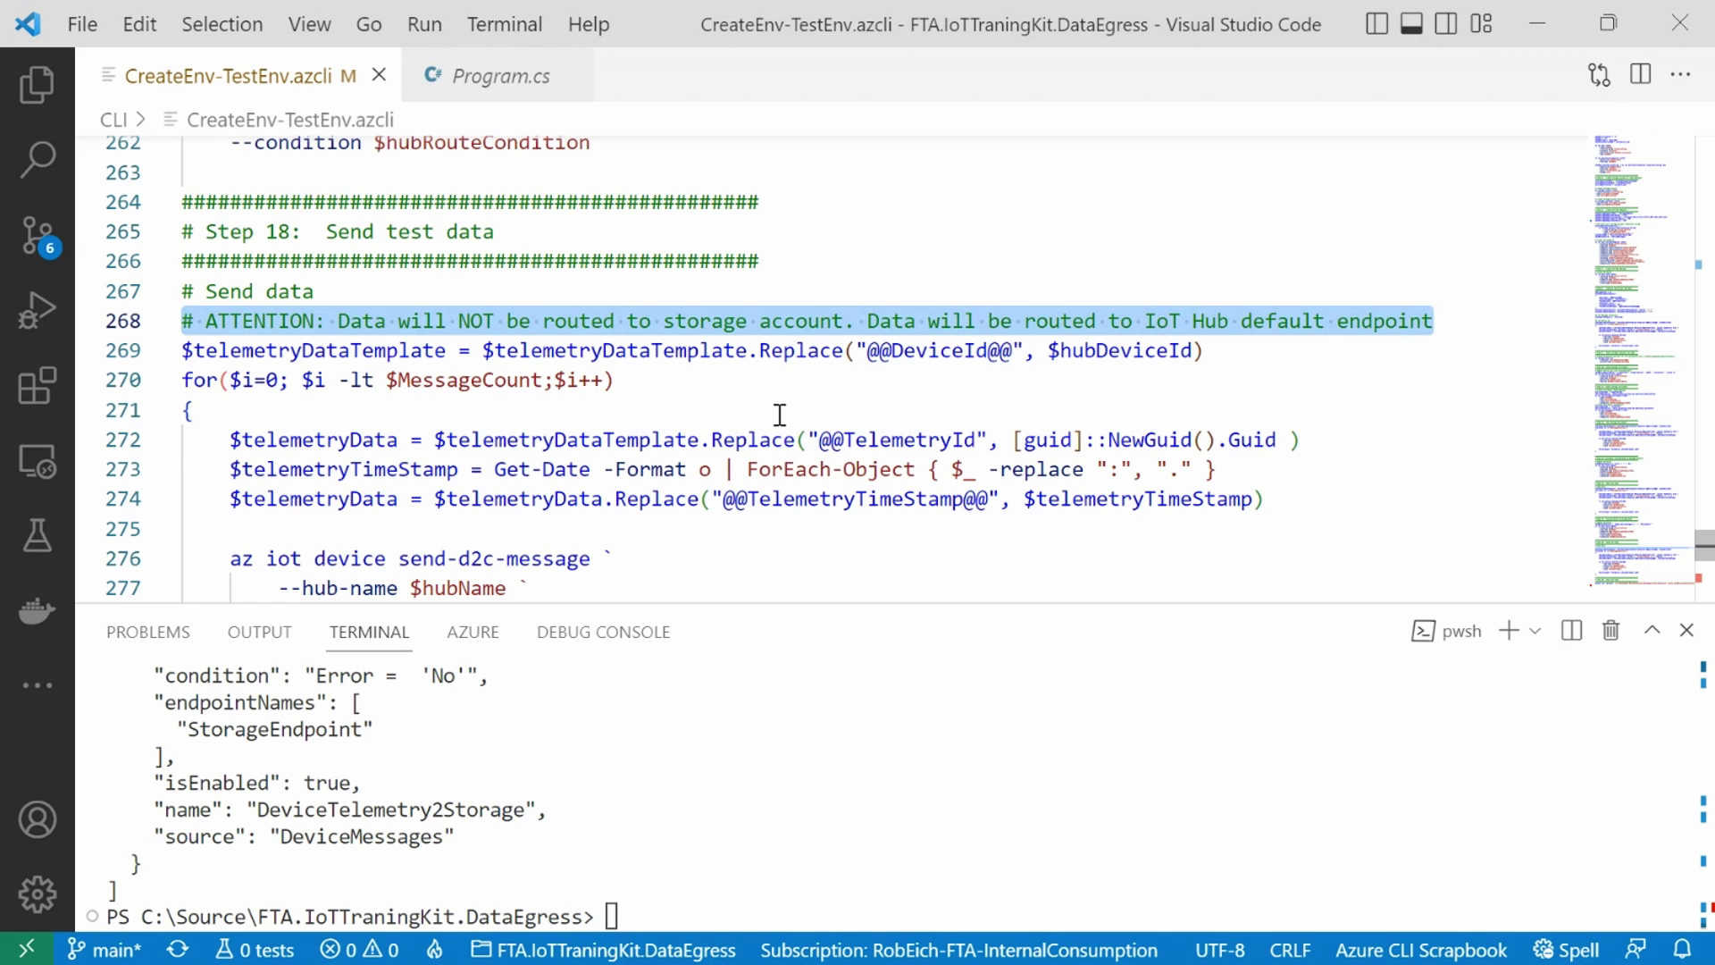
Step: Highlight the az iot device send-d2c-message line inside the Step 18 loop to examine the send command
key("Down")
key("Down")
key("Down")
key("Down")
key("Down")
key("Down")
key("Down")
key("Down")
key("Down")
key("Down")
key("Down")
key("Down")
key("Down")
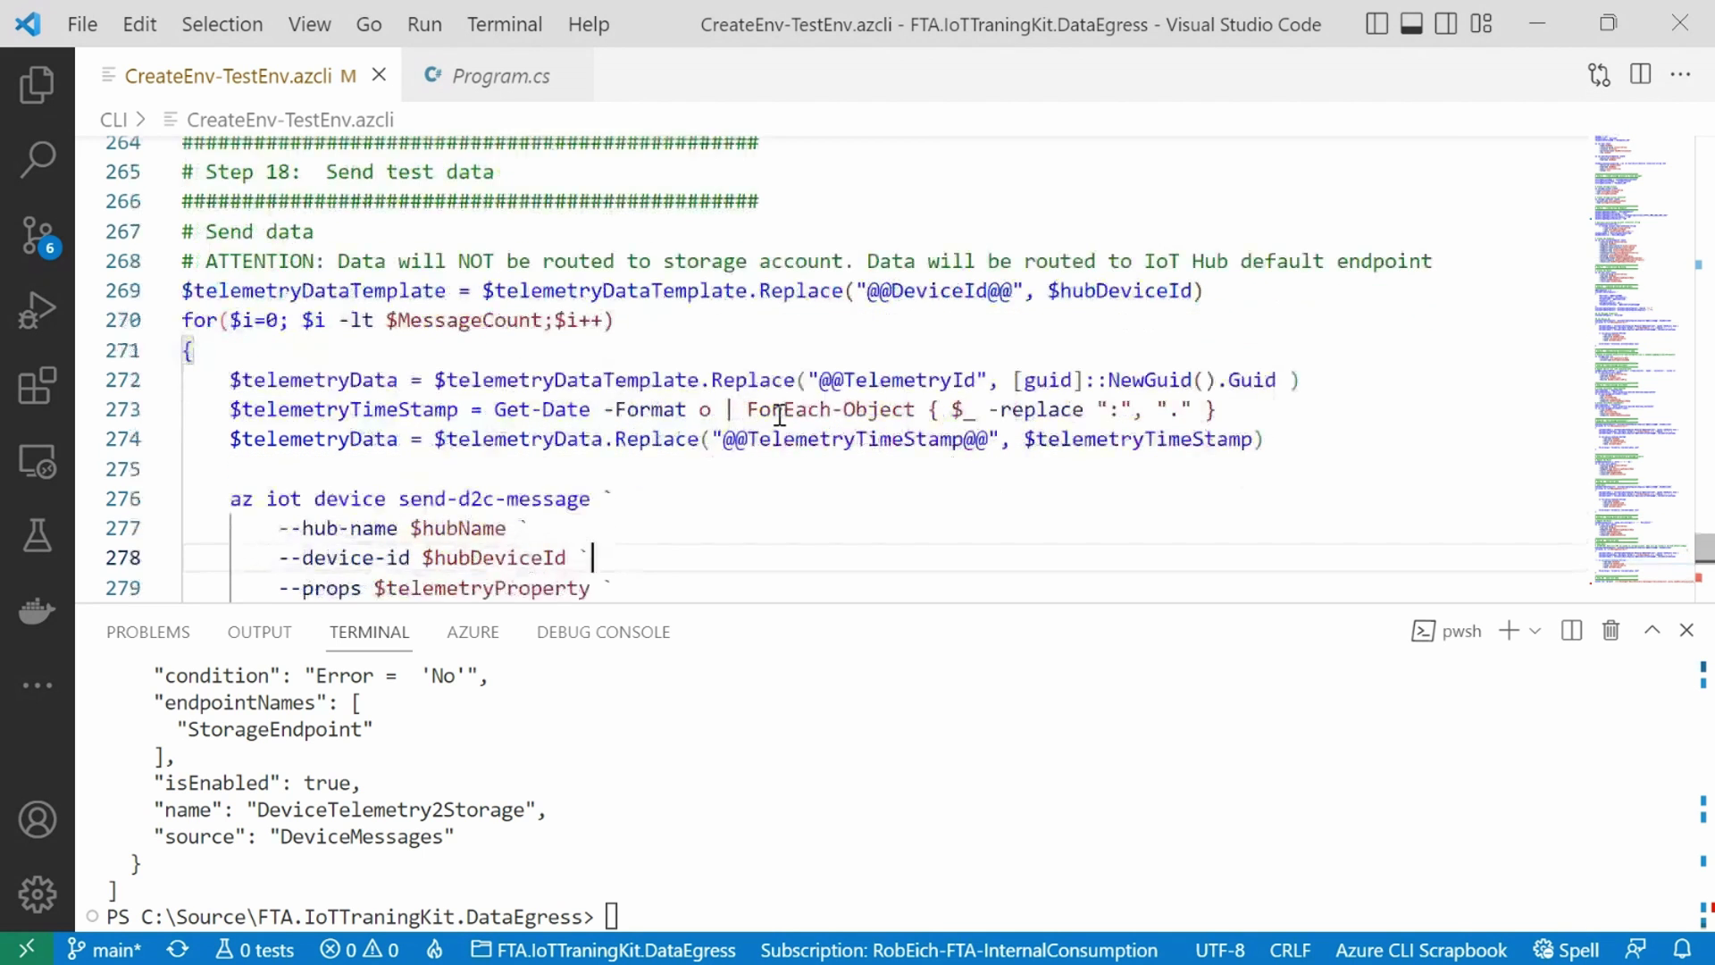
key("Up")
key("Up")
key("Up")
key("Up")
key("Up")
key("End")
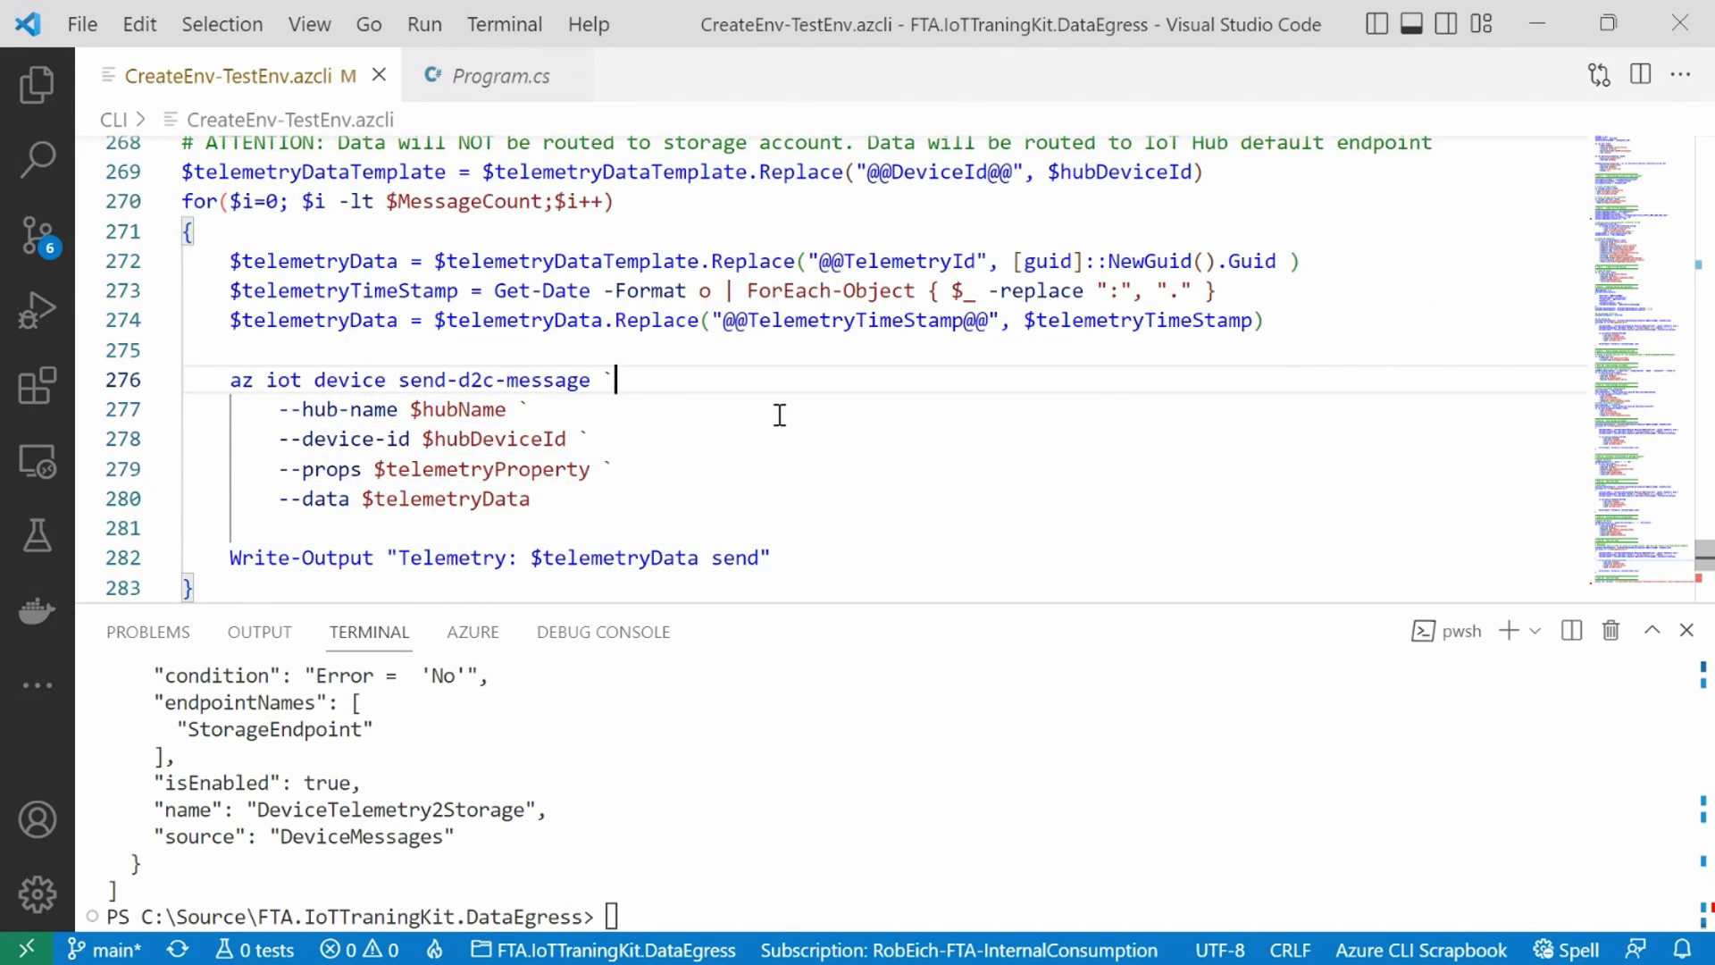
key("shift+Home")
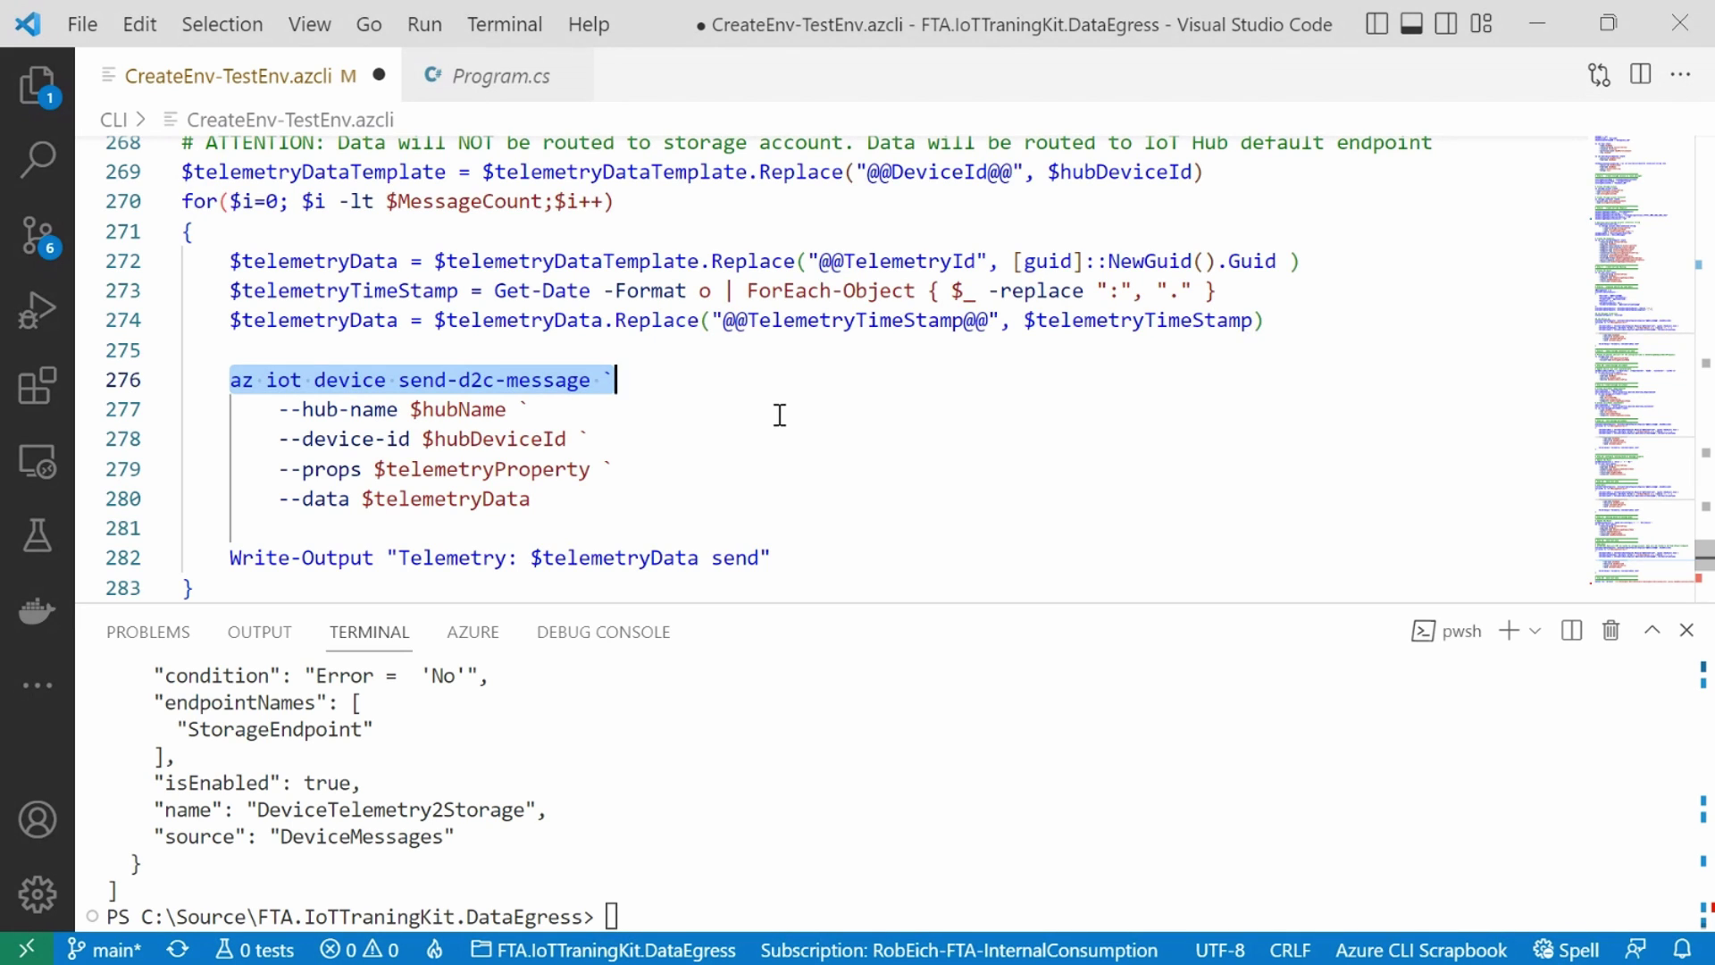
Step: Go to Step 20 and highlight the dotnet run line that starts the DataIngest-DeviceSimulator project with $hubDeviceConnectionString
key("Down")
key("Down")
key("Down")
key("Down")
key("Down")
key("Down")
key("Down")
key("Down")
key("Down")
key("Down")
key("Down")
key("Down")
key("Down")
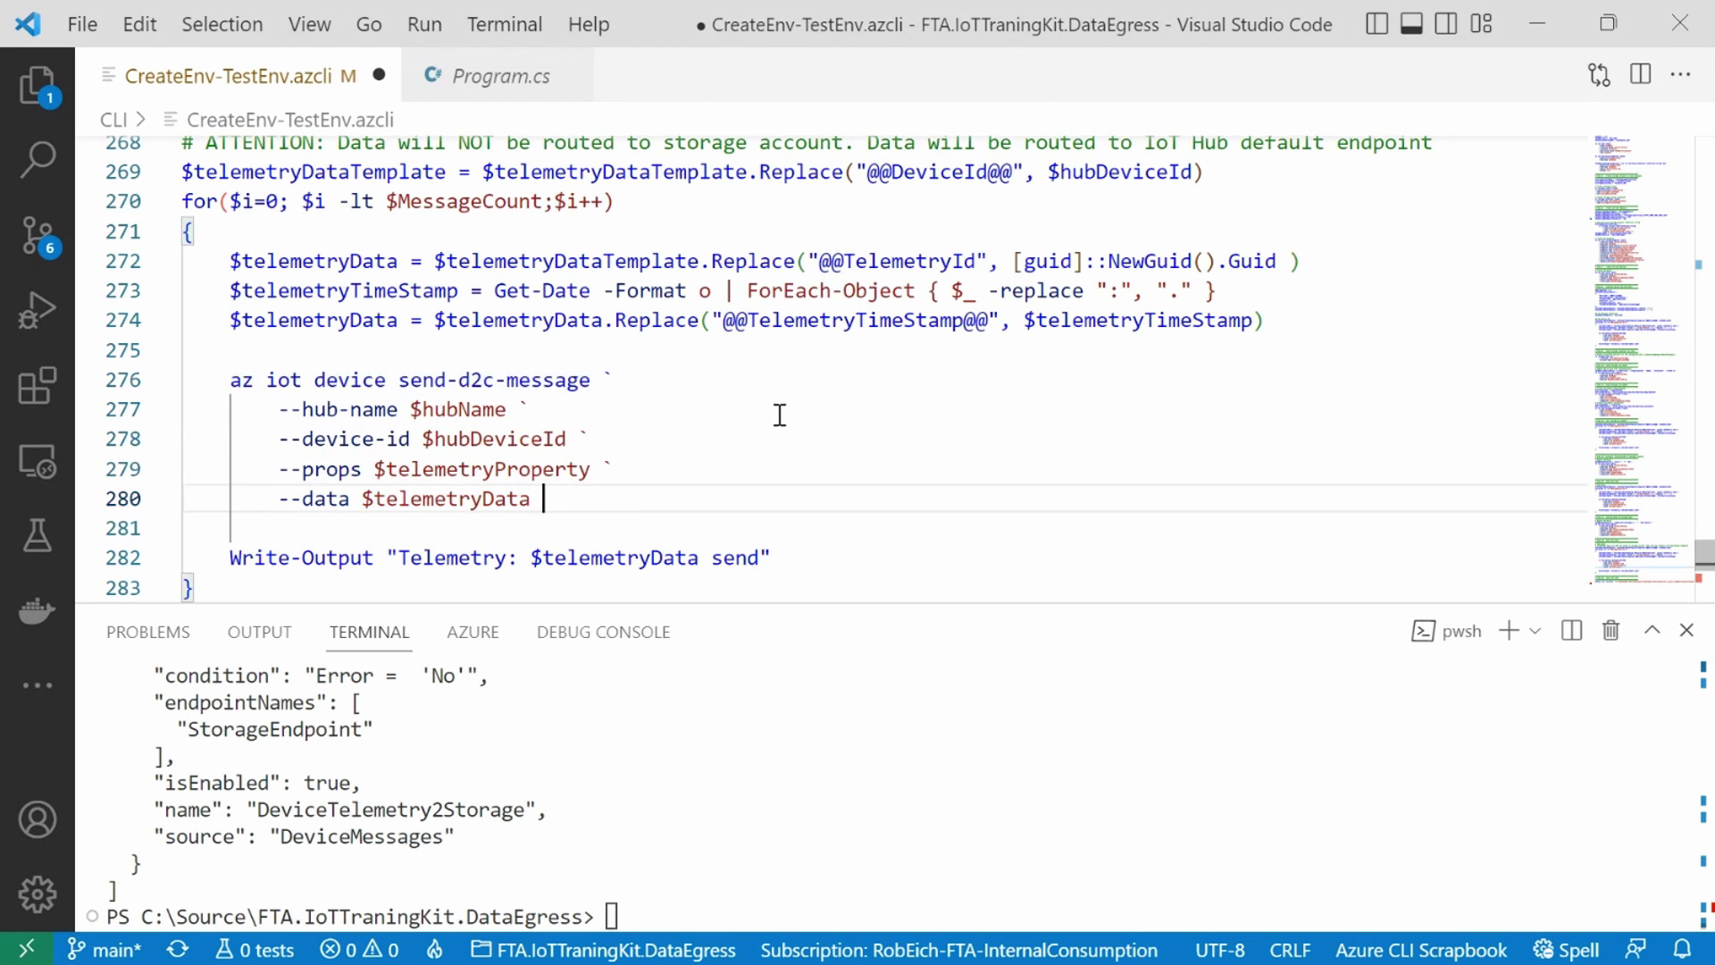
key("Up")
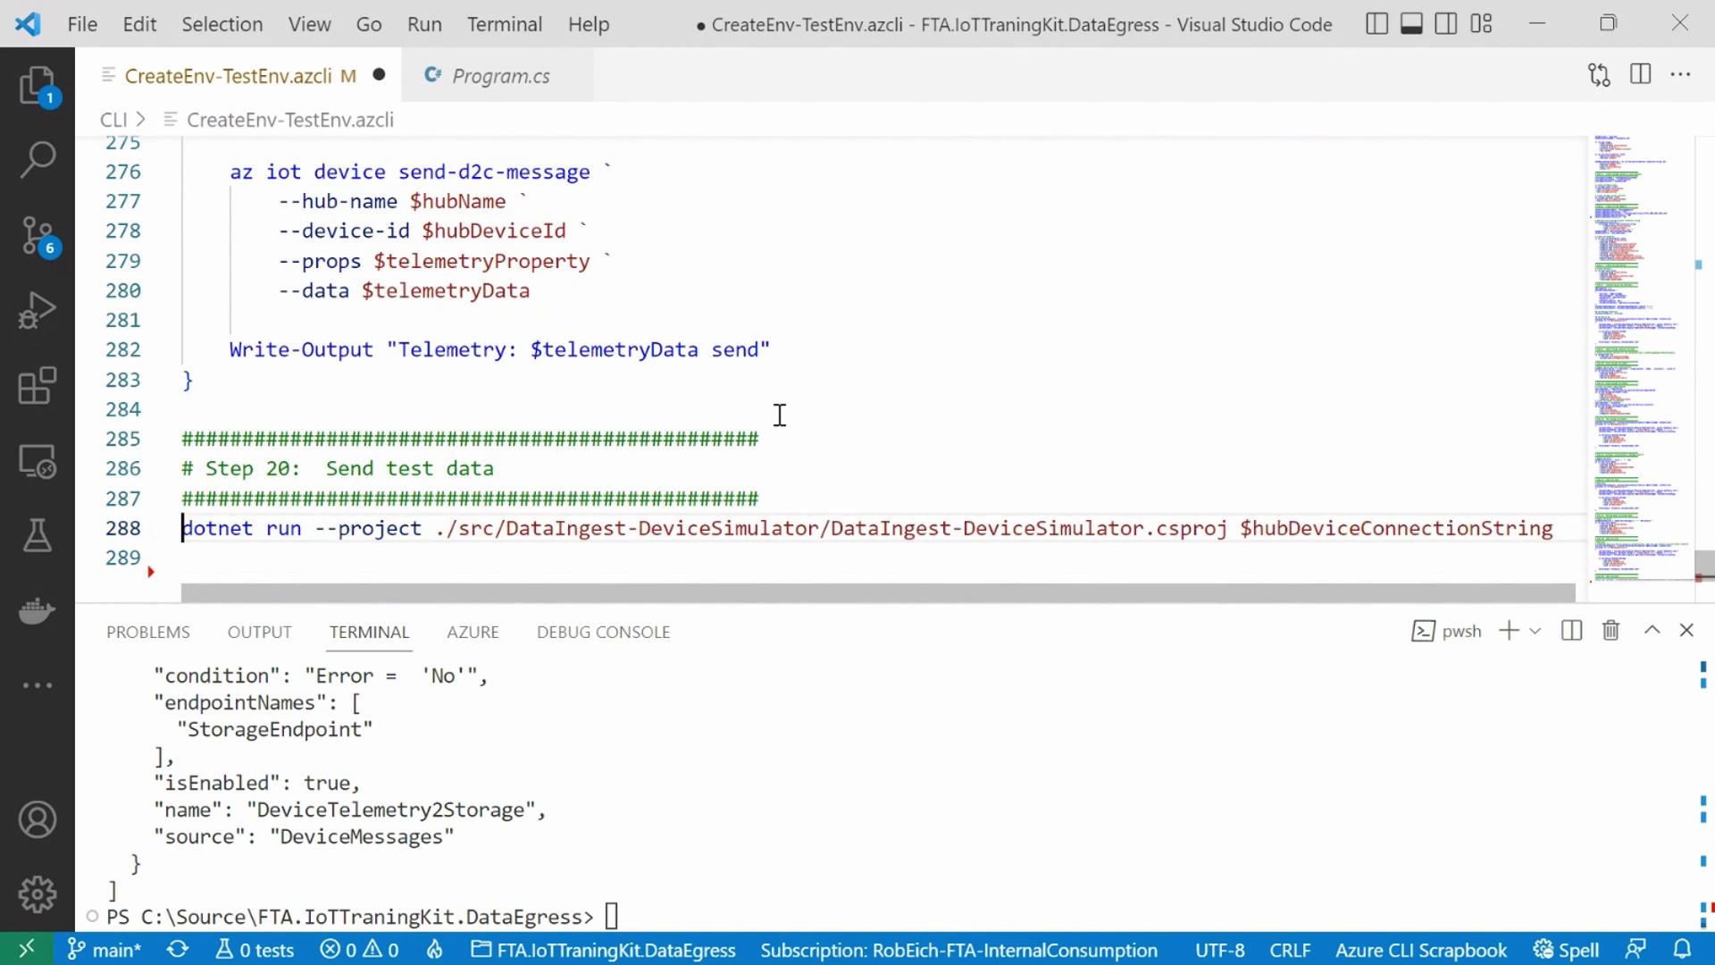
key("shift+End")
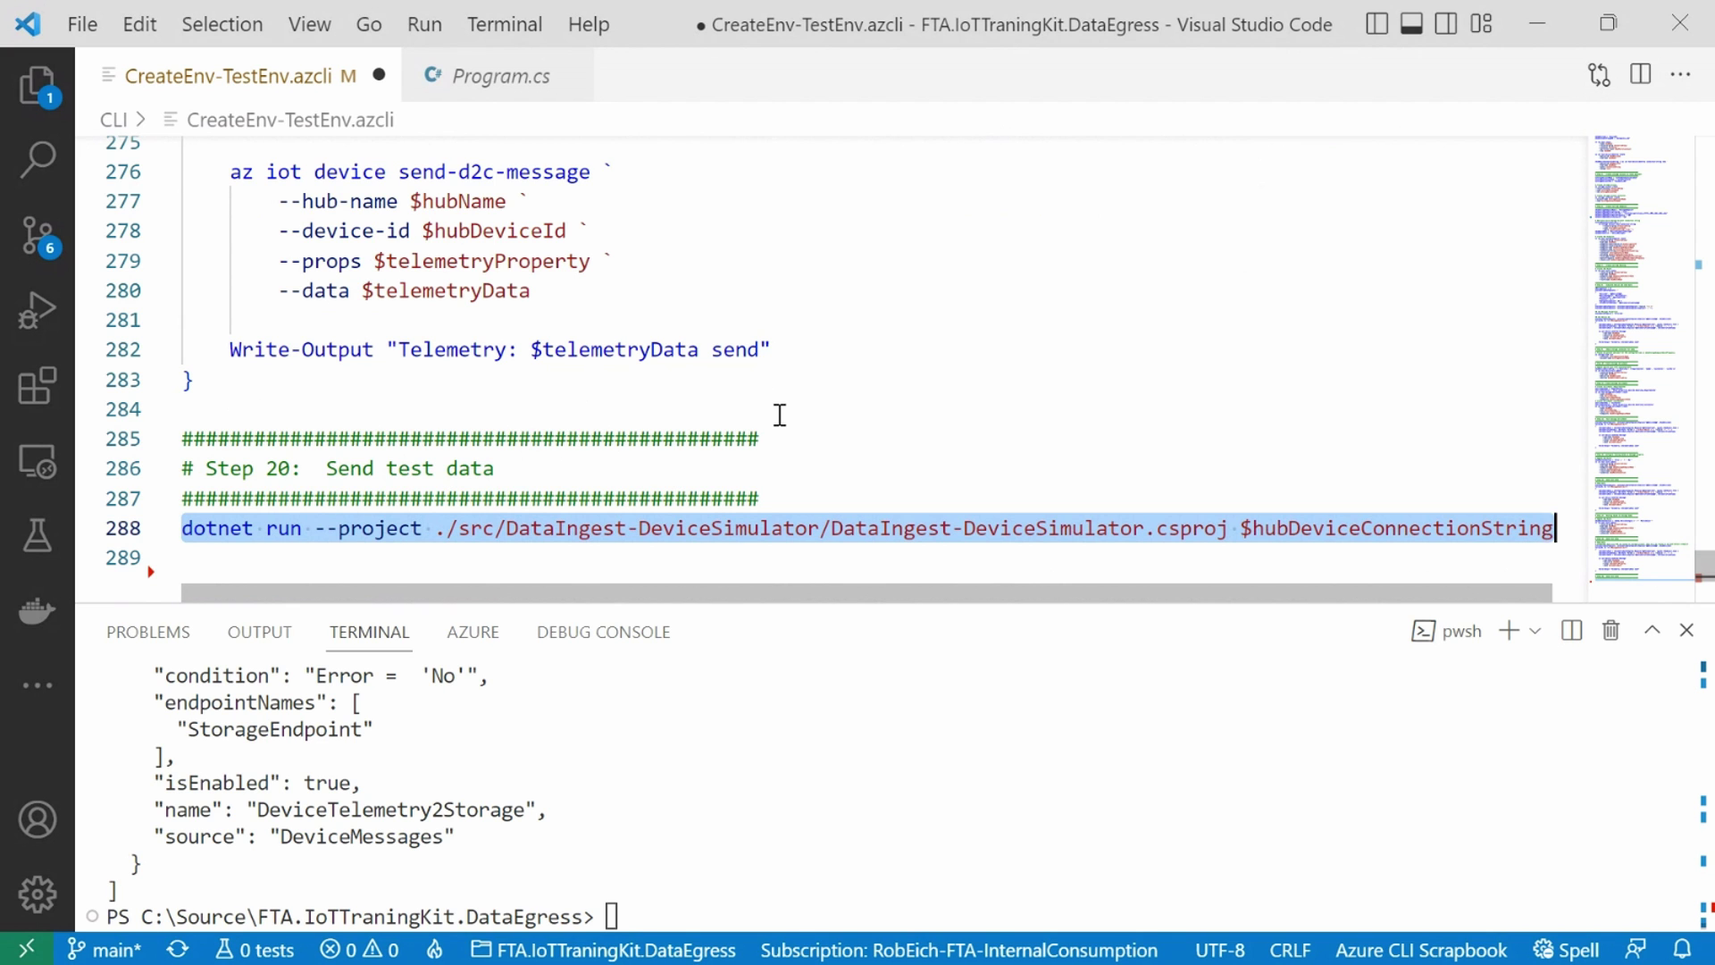
Step: Open Program.cs from the src\DataIngest-DeviceSimulator folder and view its code from the beginning
left_click(40, 106)
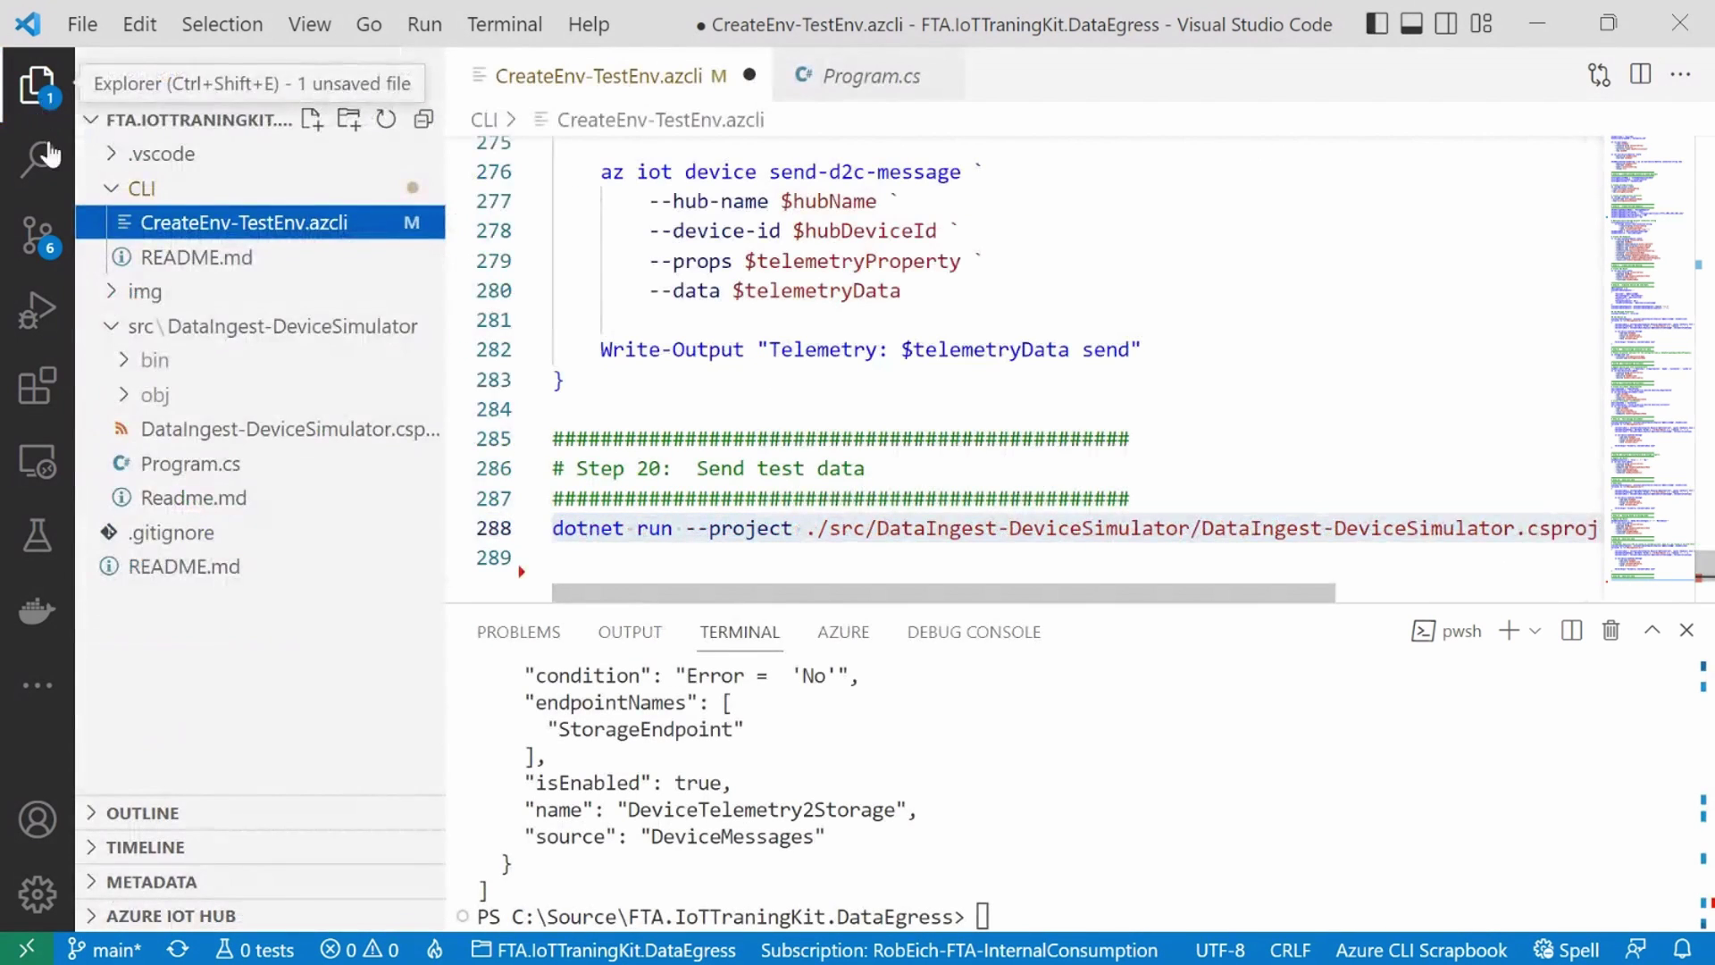
left_click(204, 465)
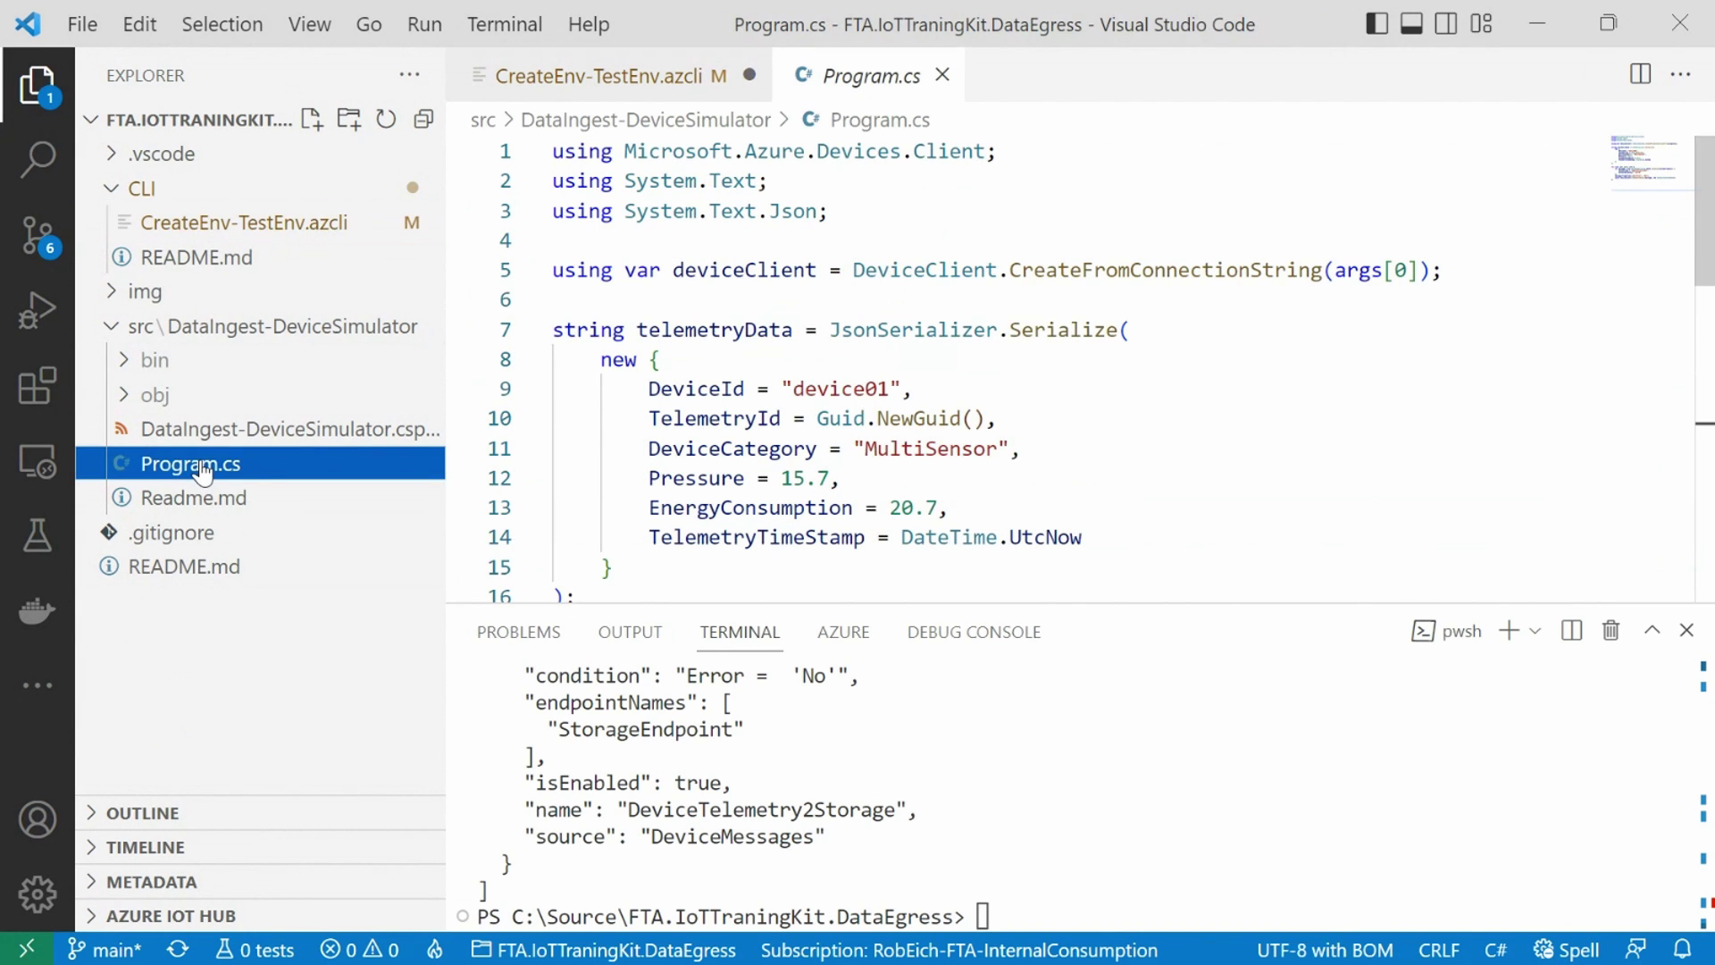
key("ctrl+a")
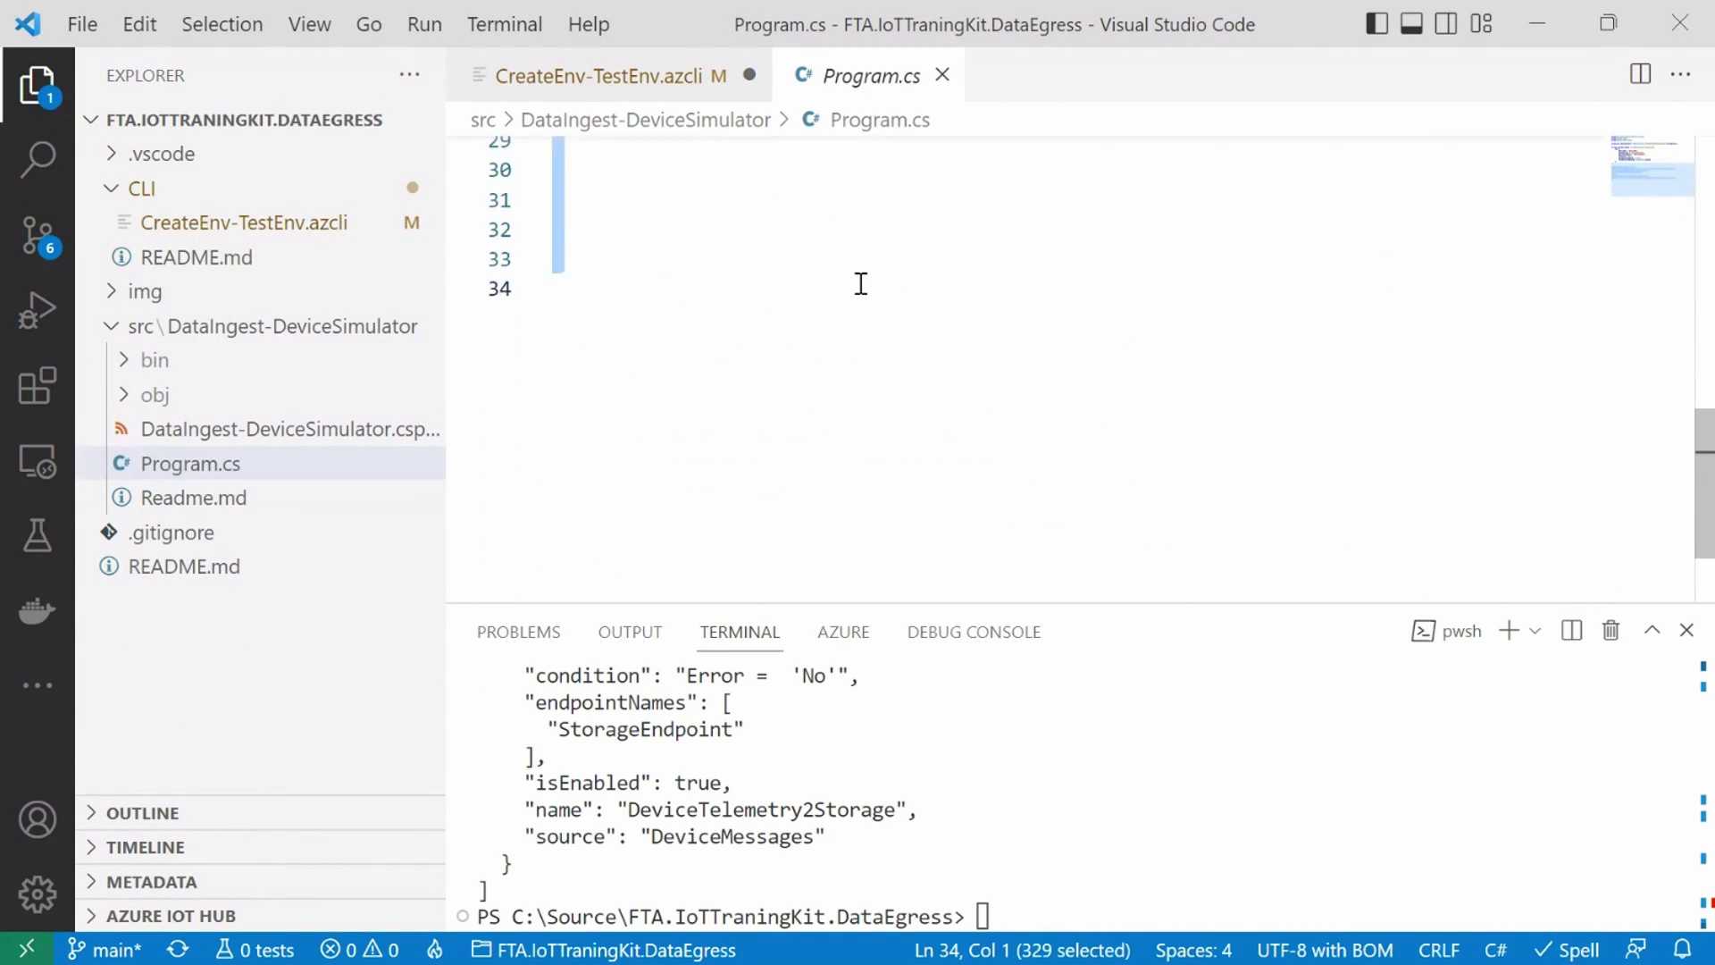
scroll(857, 280, "up", 8)
Step: Highlight the deviceClient line with DeviceClient.CreateFromConnectionString(args[0]) in Program.cs to examine how the simulator connects
left_click(853, 270)
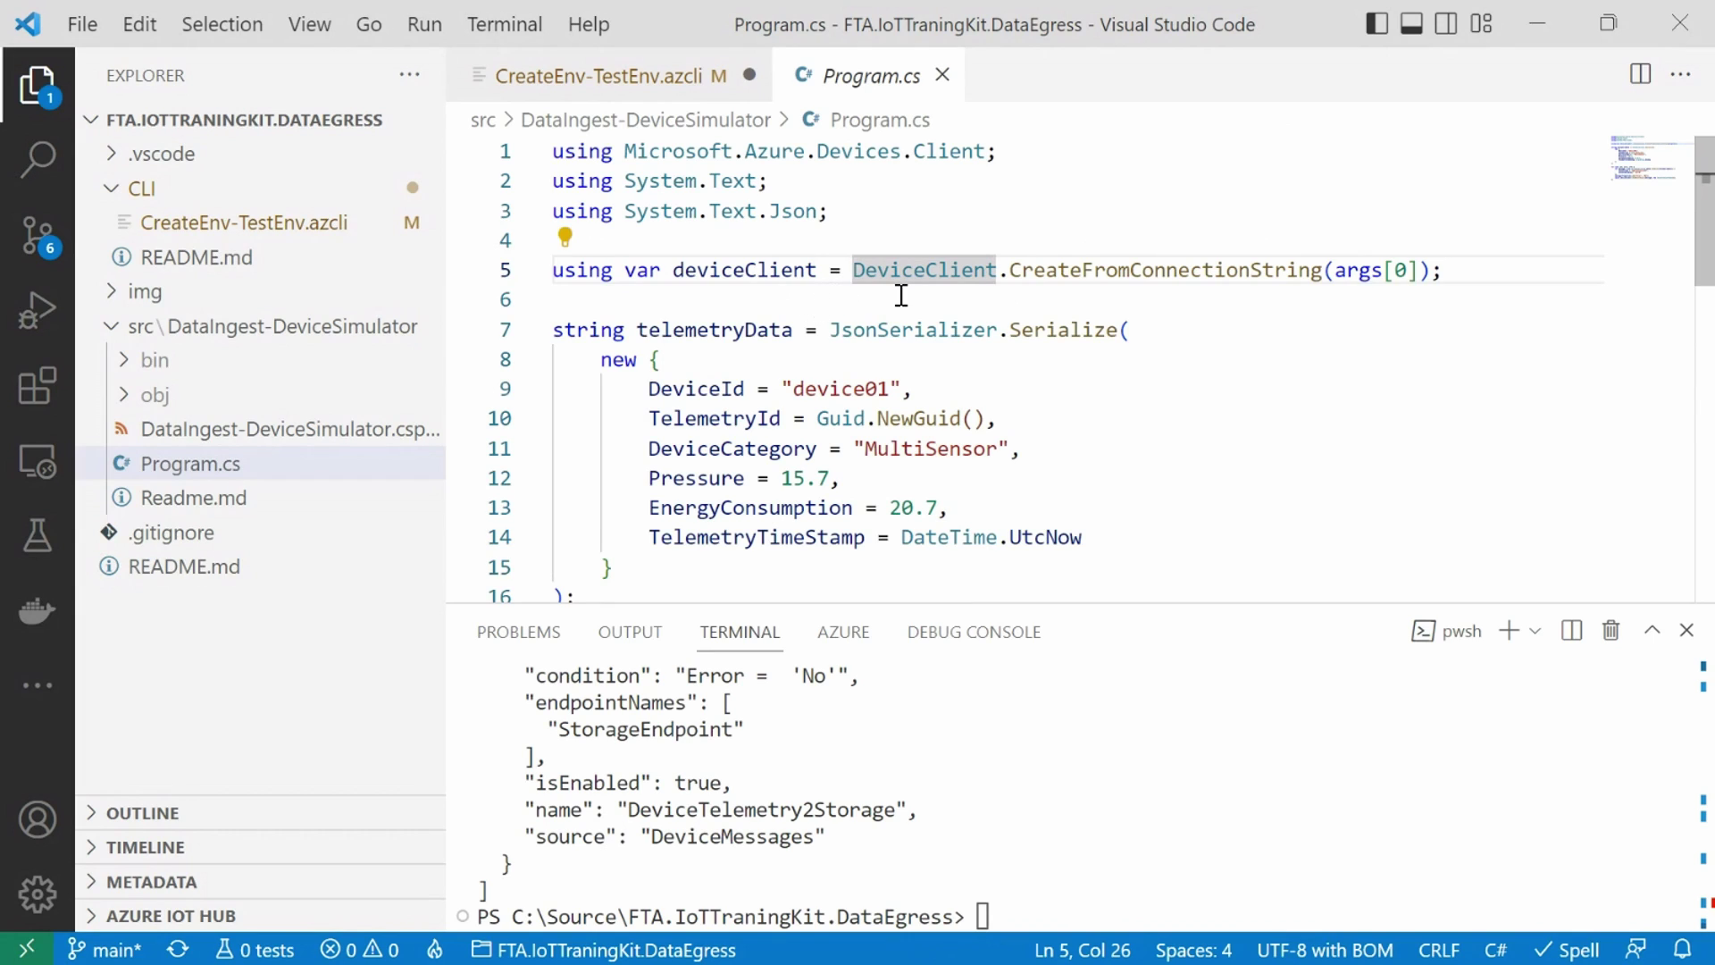
key("Home")
key("shift+End")
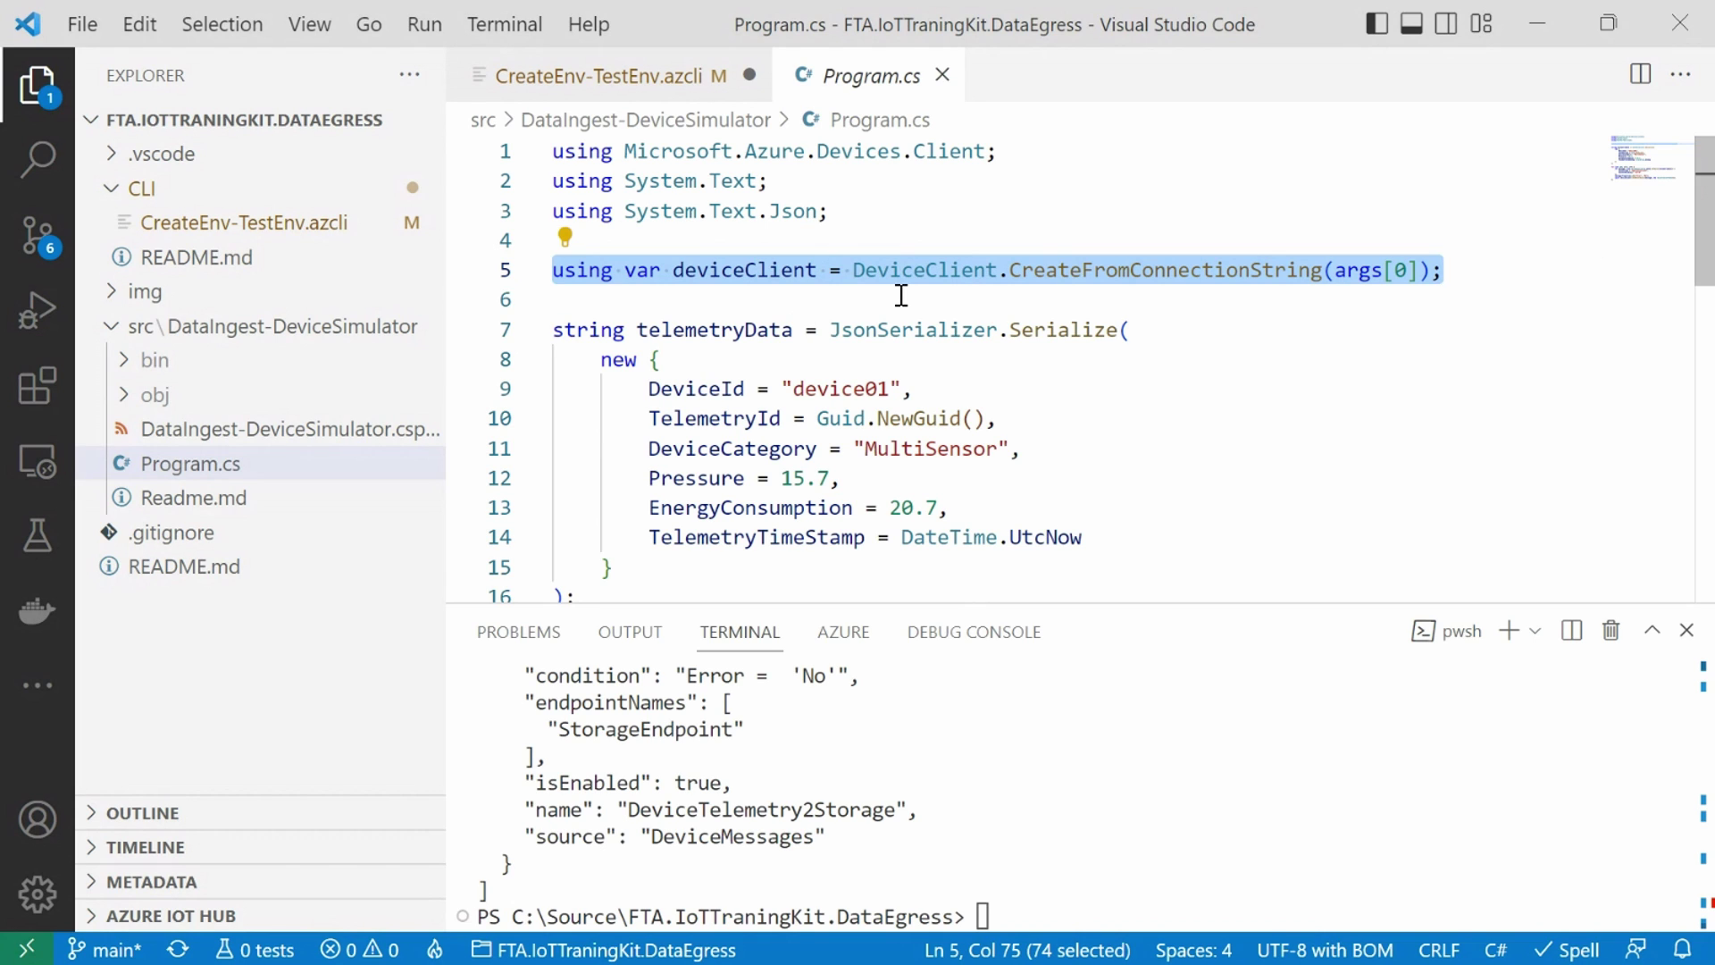
Step: Highlight the telemetryData block from JsonSerializer.Serialize through its closing brace to examine the message body fields
key("Right")
key("Left")
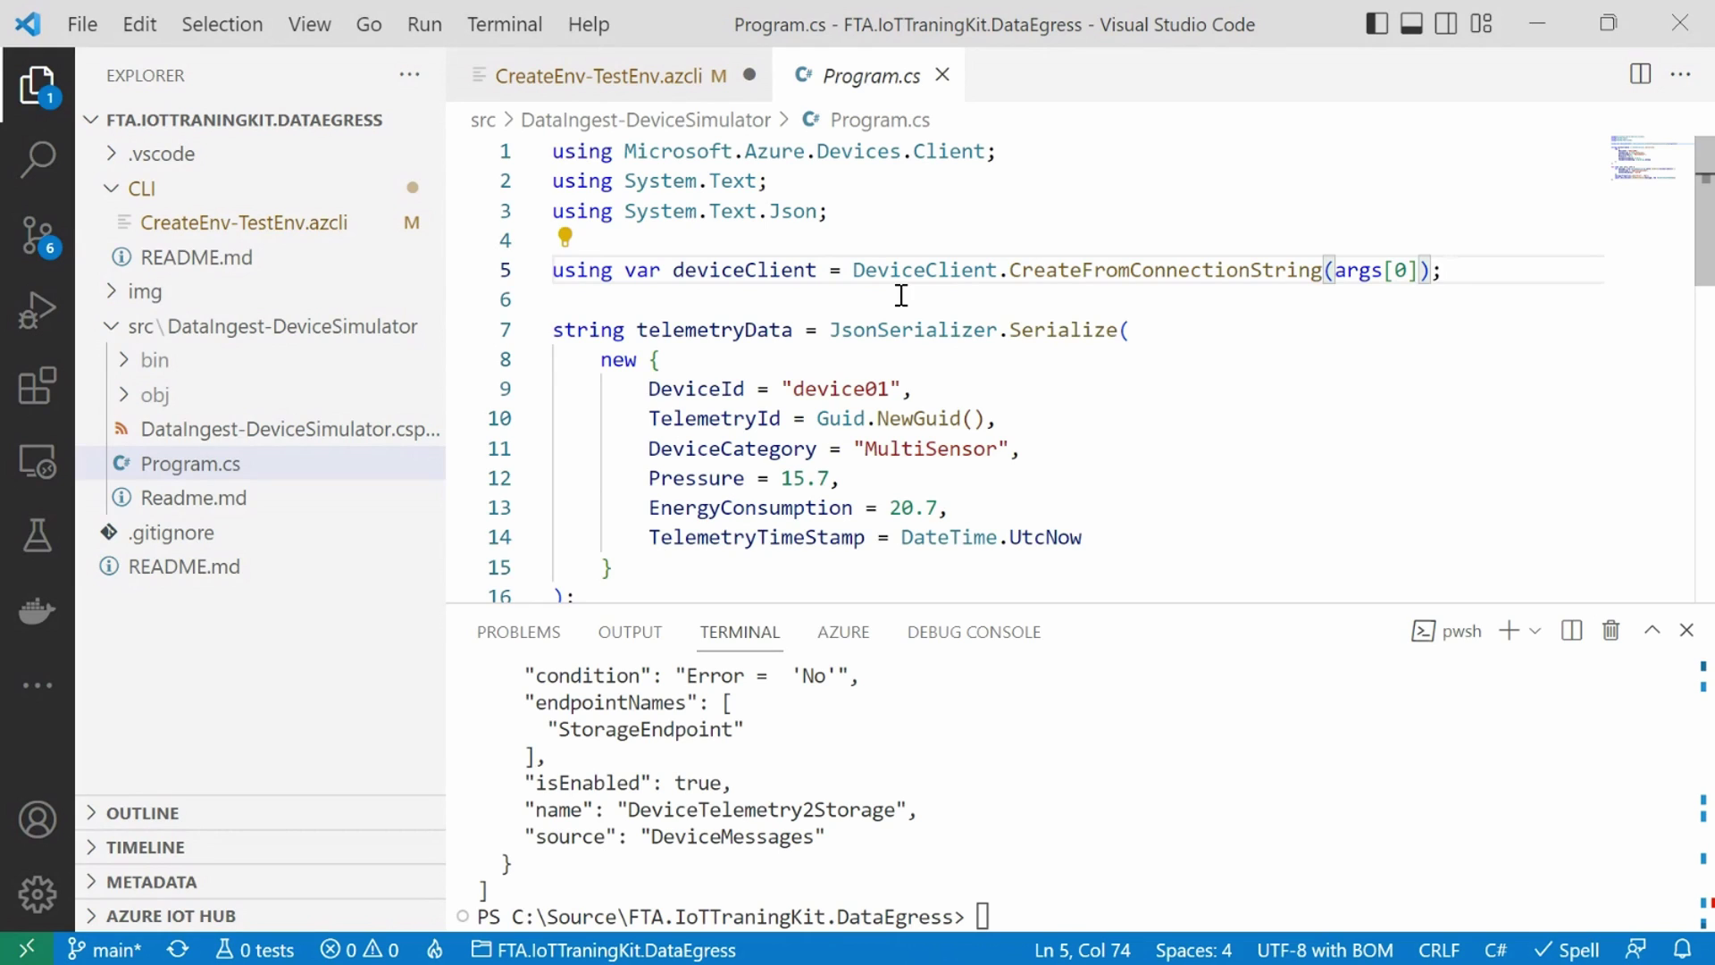
key("Home")
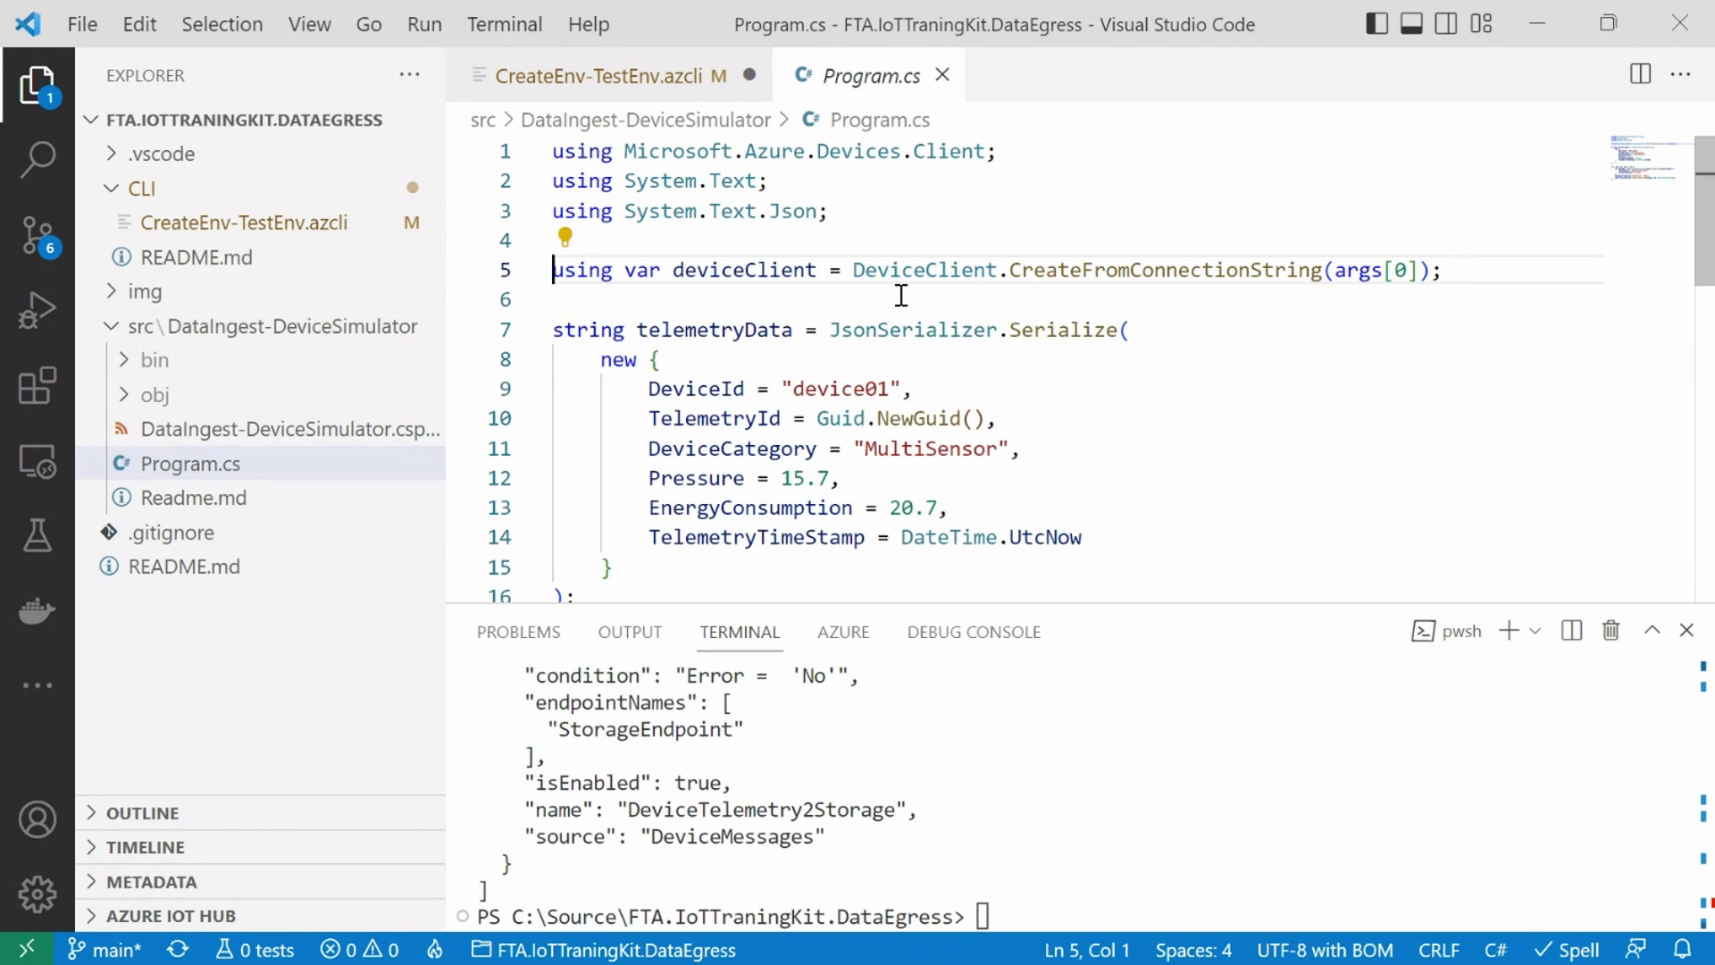
key("Down")
key("Down")
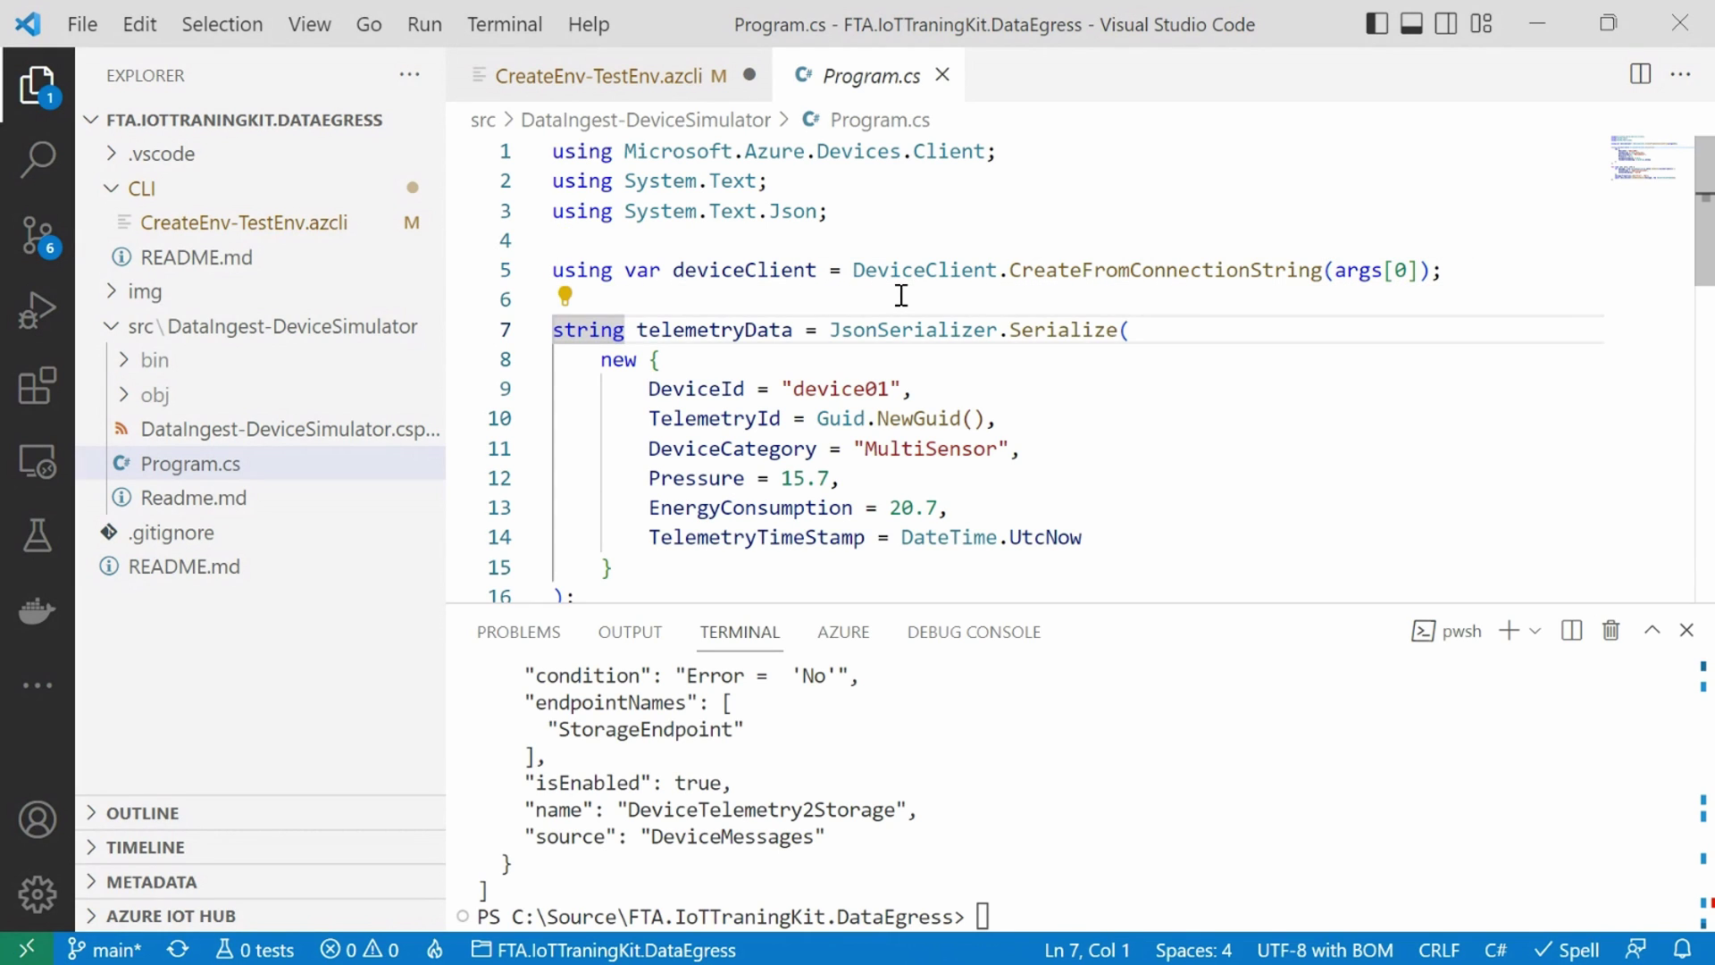
key("shift+Down")
key("shift+Down")
key("shift+Down")
key("shift+Down")
key("shift+Down")
key("shift+Down")
key("shift+Down")
key("shift+Down")
key("shift+Down")
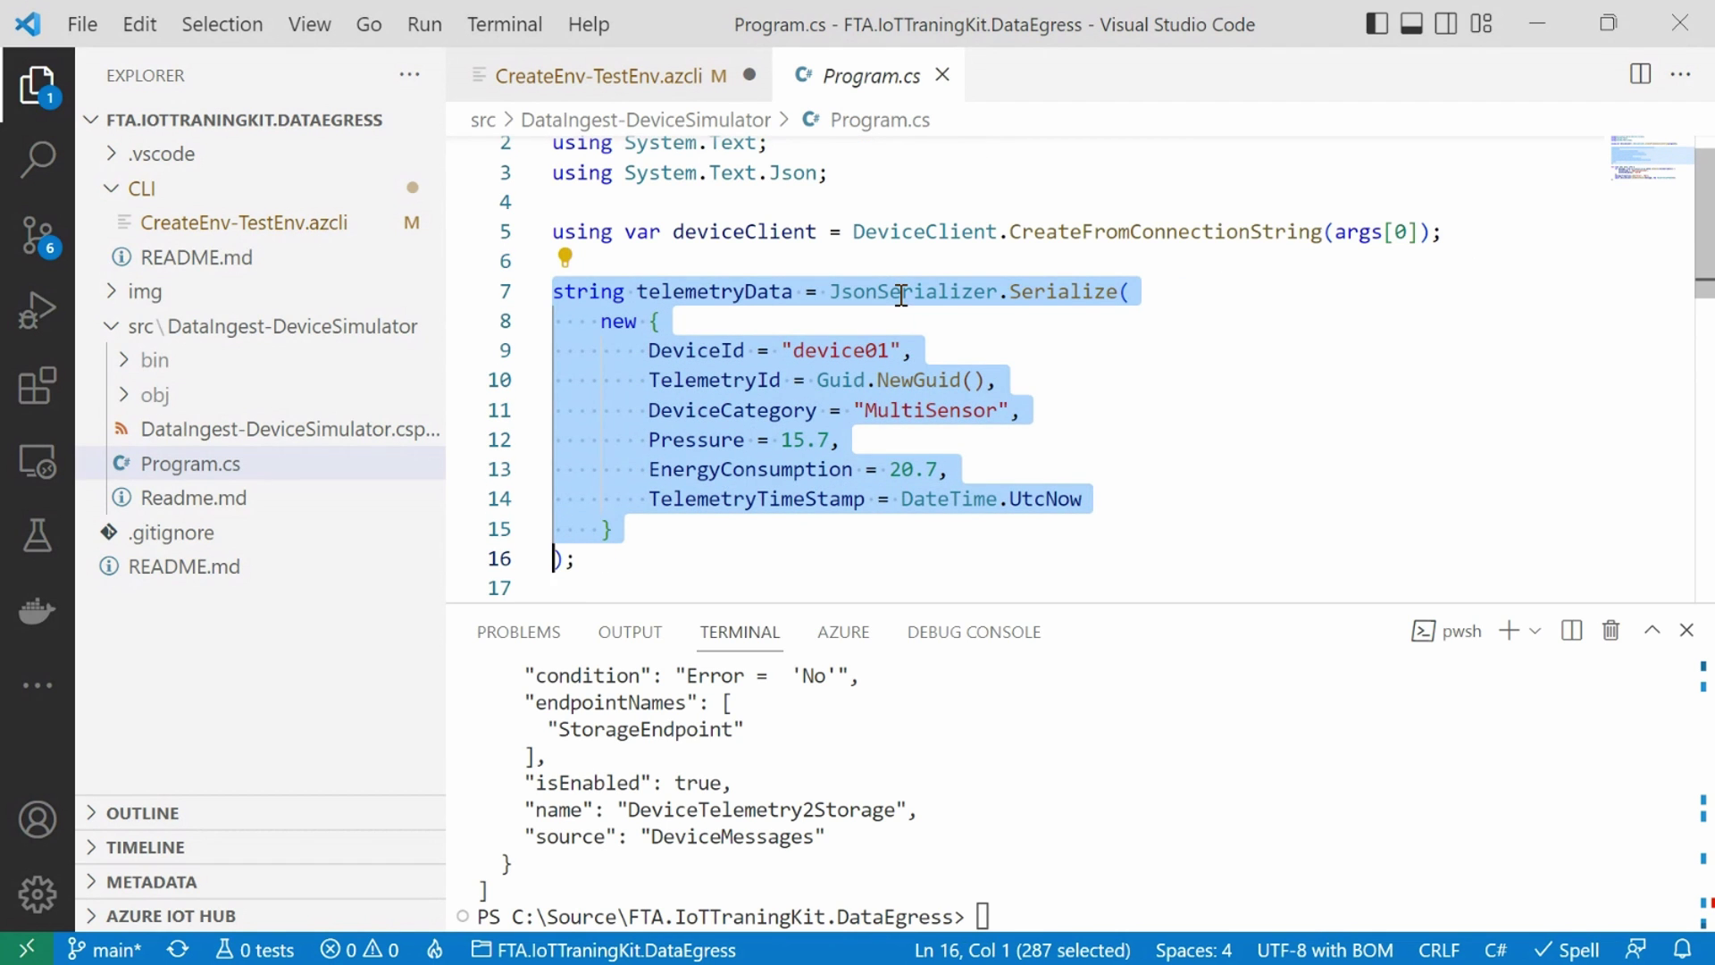
Step: Highlight the ContentType "application/json" and ContentEncoding "utf-8" lines in the message loop to examine the settings for body-based routing
key("Down")
key("Down")
key("Down")
key("Down")
key("Down")
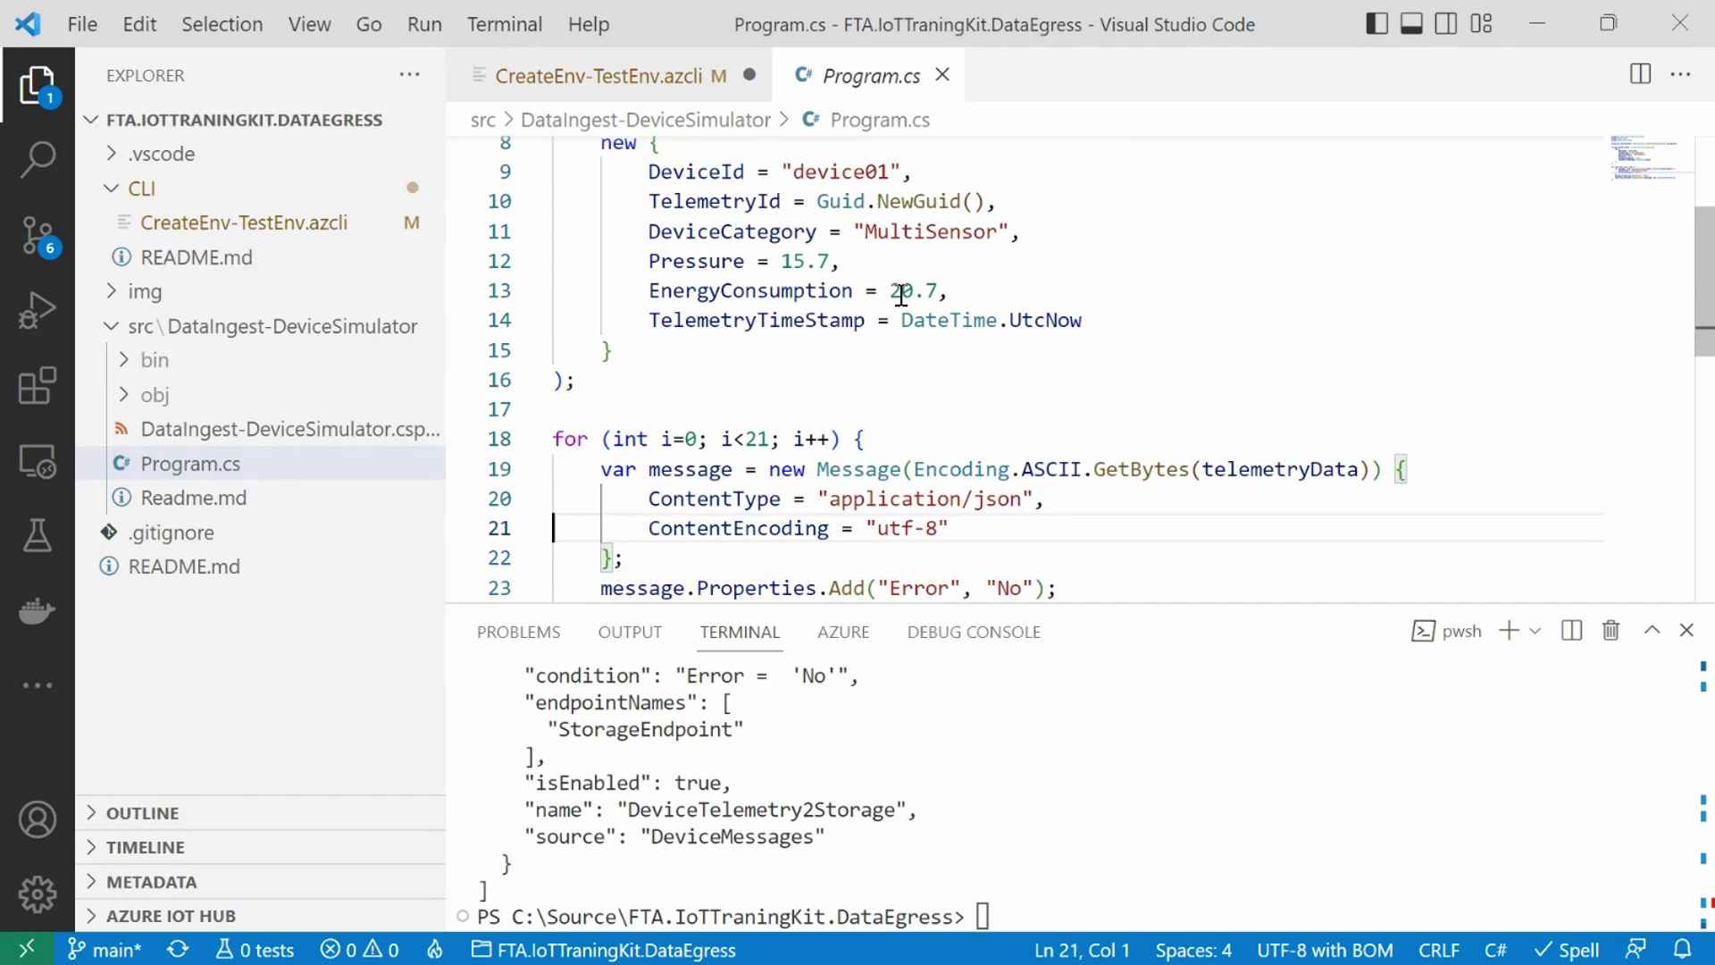
key("Up")
key("shift+Down")
key("shift+Down")
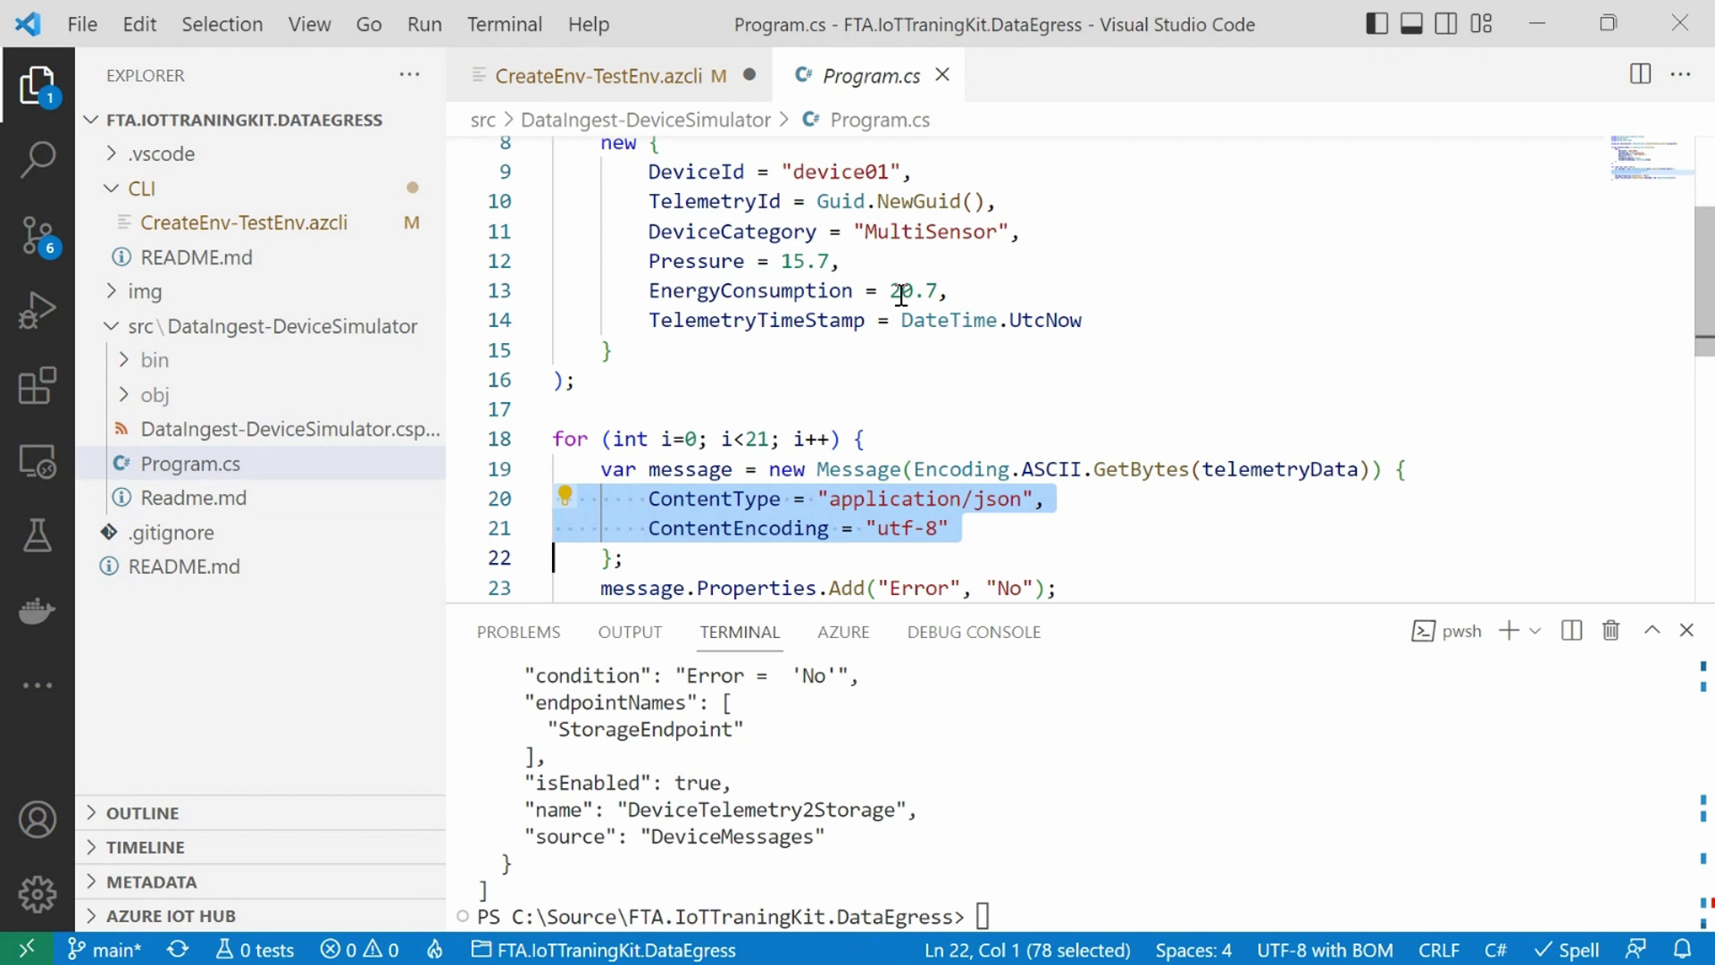
key("Down")
key("Down")
key("Down")
key("Down")
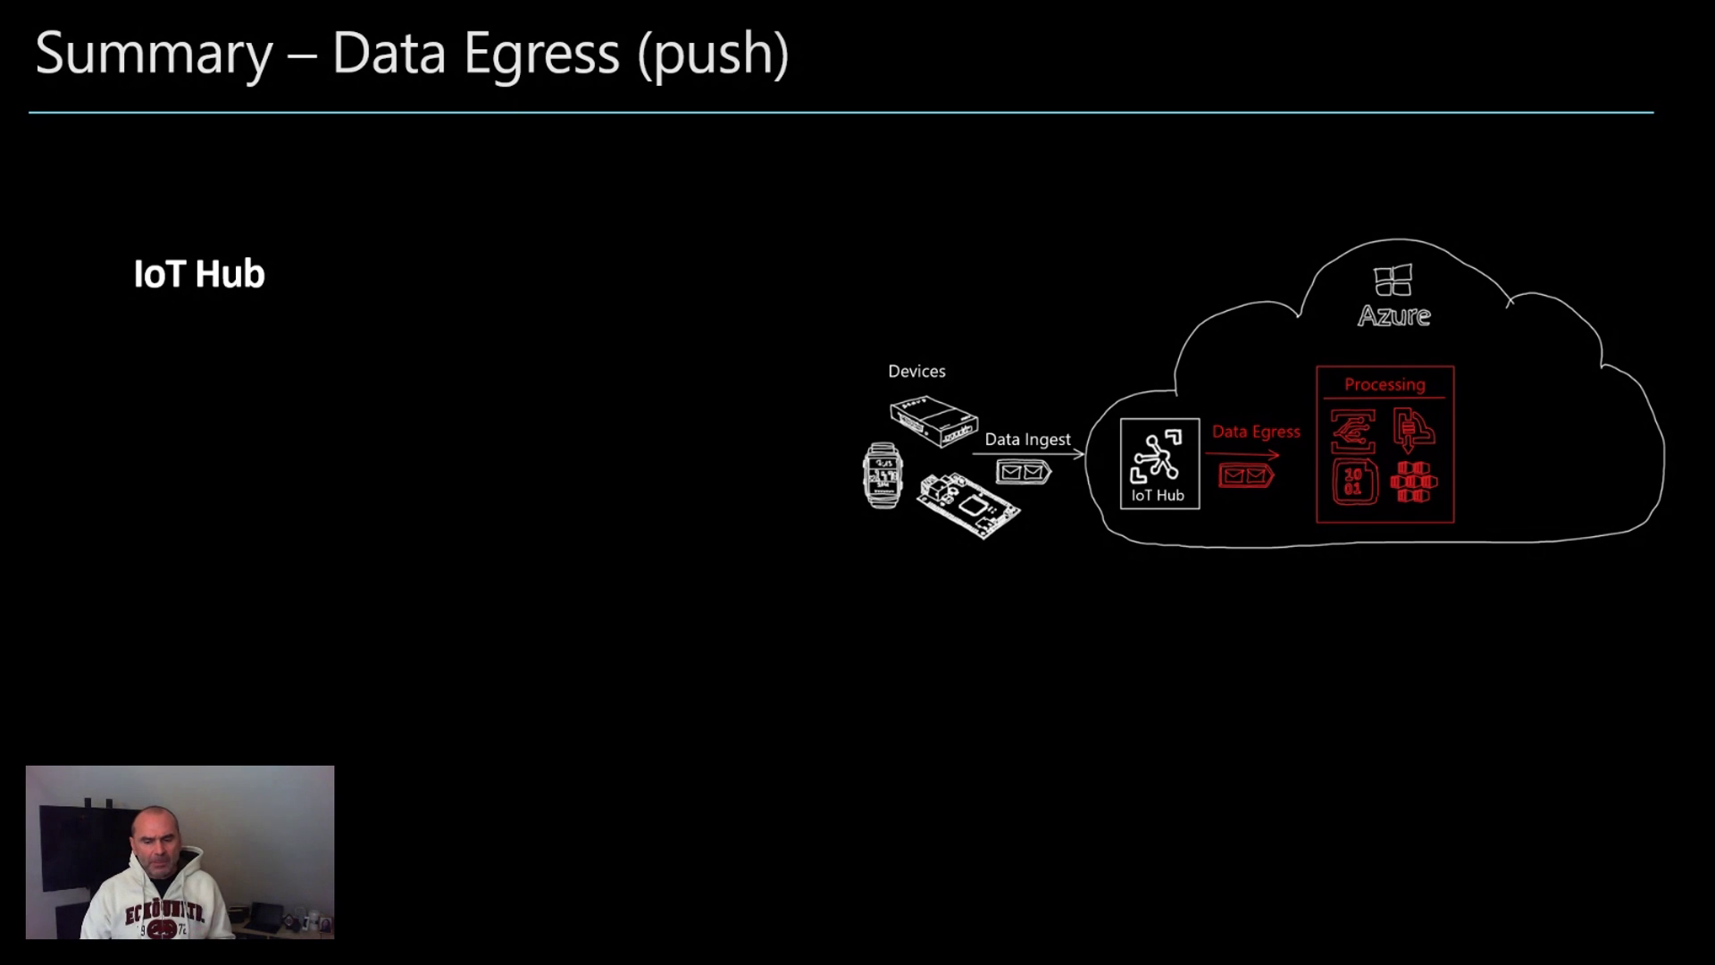
key("Right")
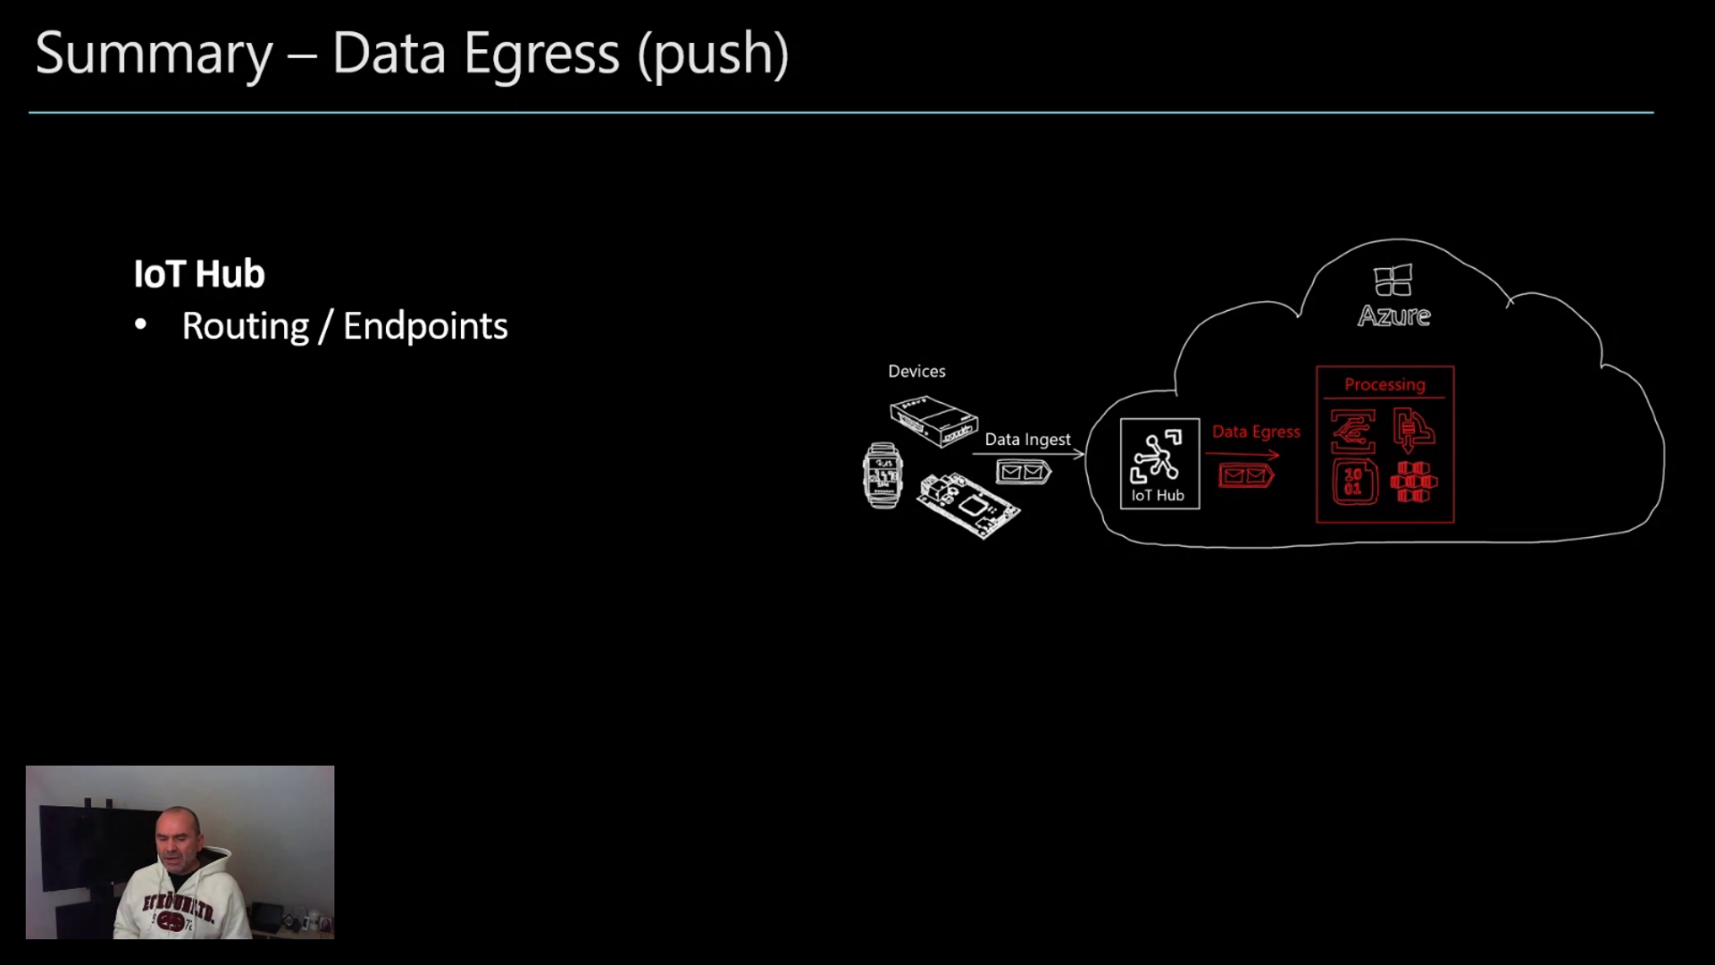